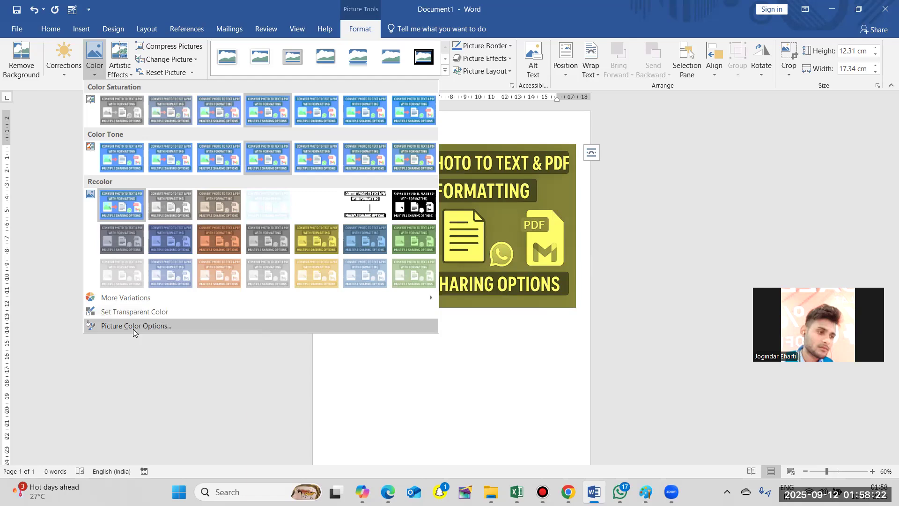
- Open the picture color options, try a higher saturation, return it to the 100% preset and set the color temperature to 6,600
left_click(168, 326)
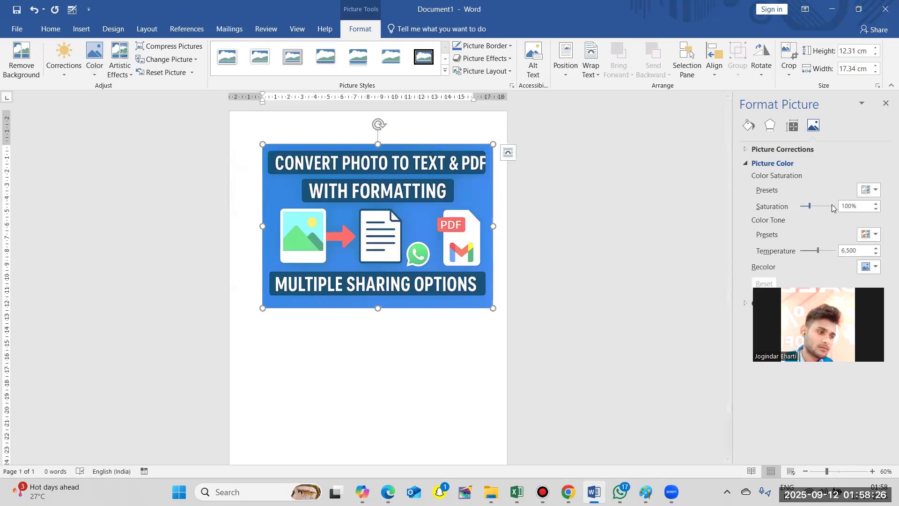
left_click_drag(811, 205, 828, 205)
left_click(870, 190)
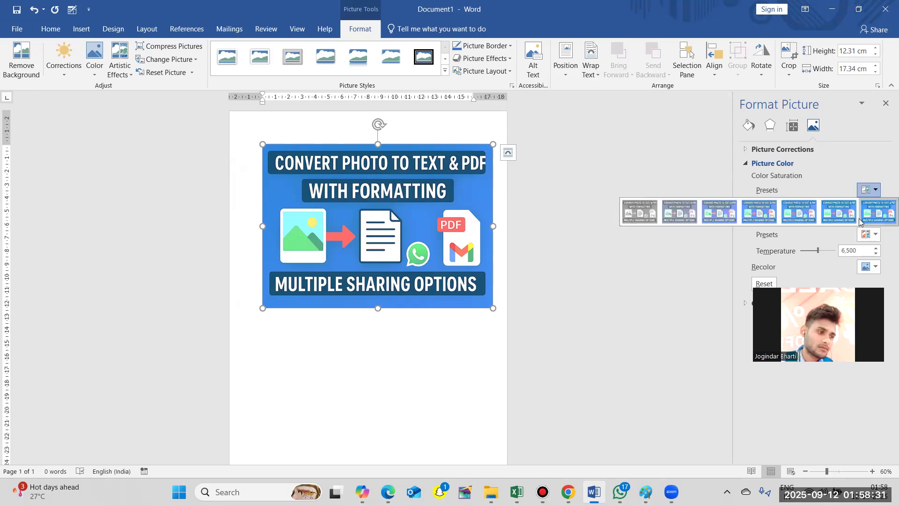
left_click(772, 214)
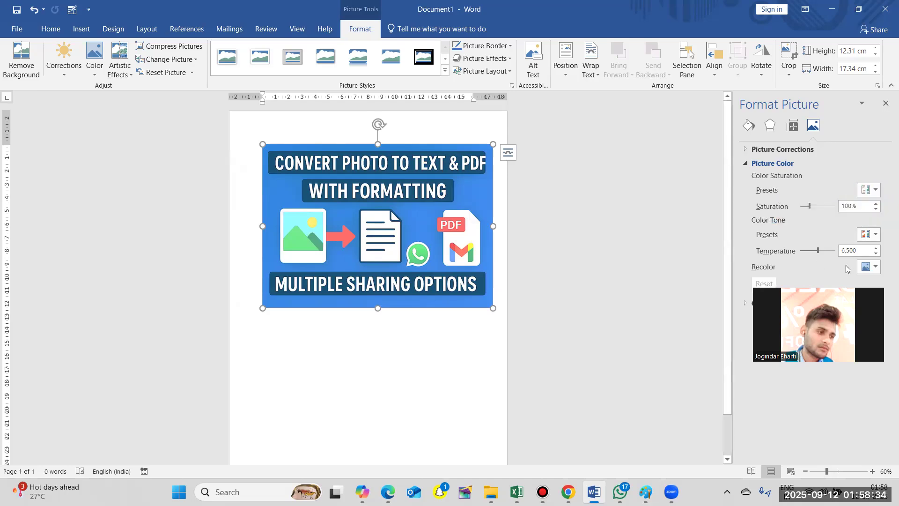
left_click(818, 251)
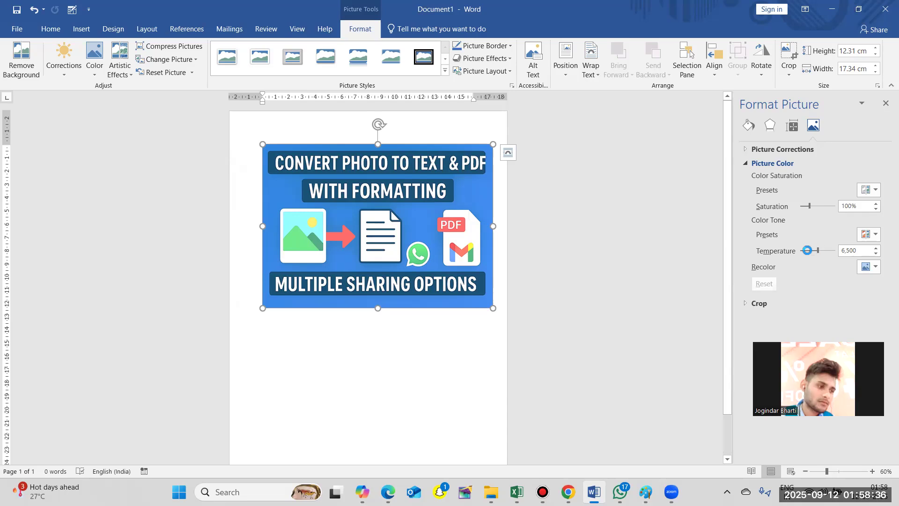
- Recolor the picture with the dark gray variation and close the picture formatting options
left_click(874, 267)
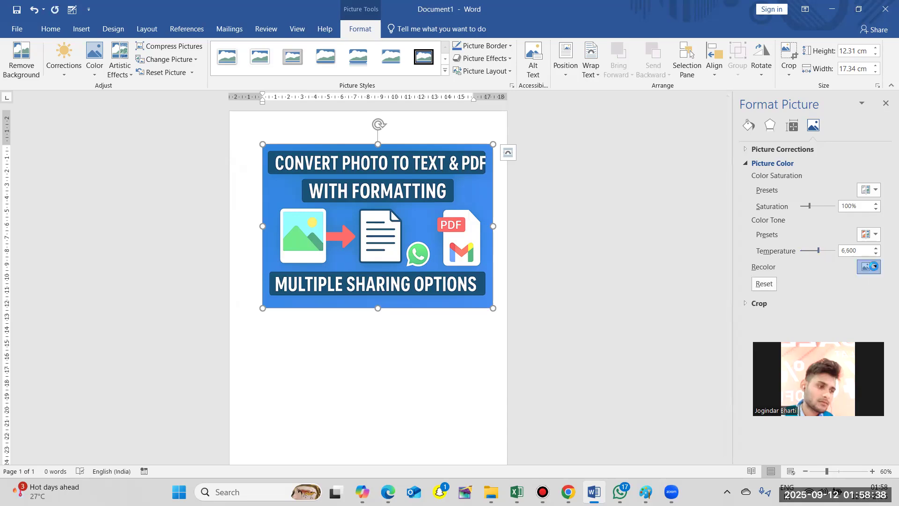
left_click(759, 315)
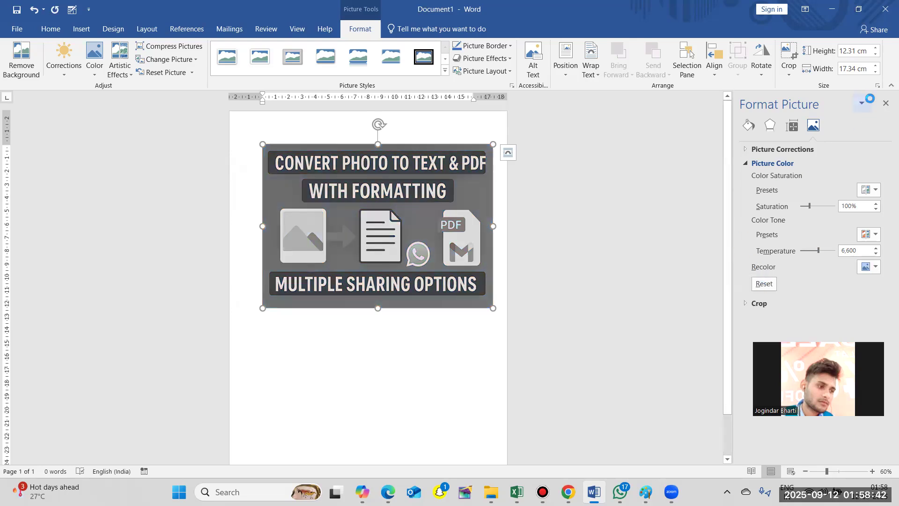
left_click(885, 104)
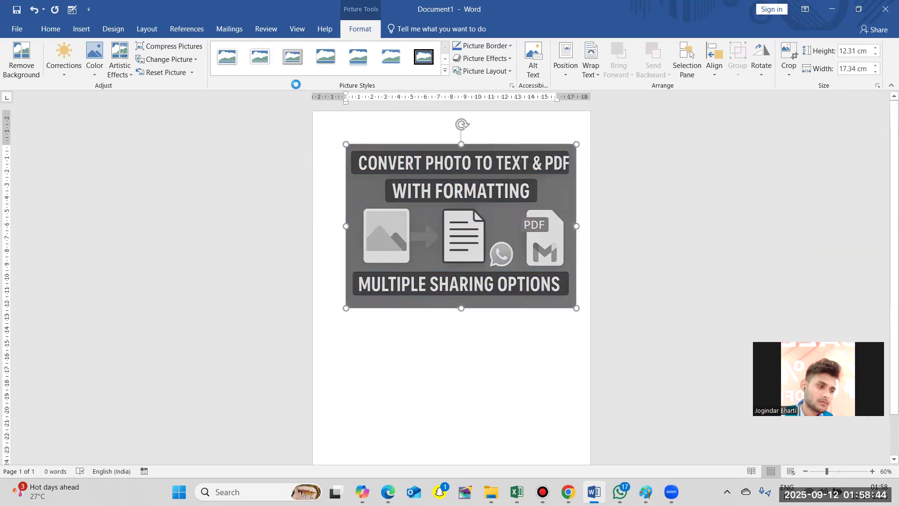
- Restore the picture's original colors with the No Recolor option
left_click(93, 75)
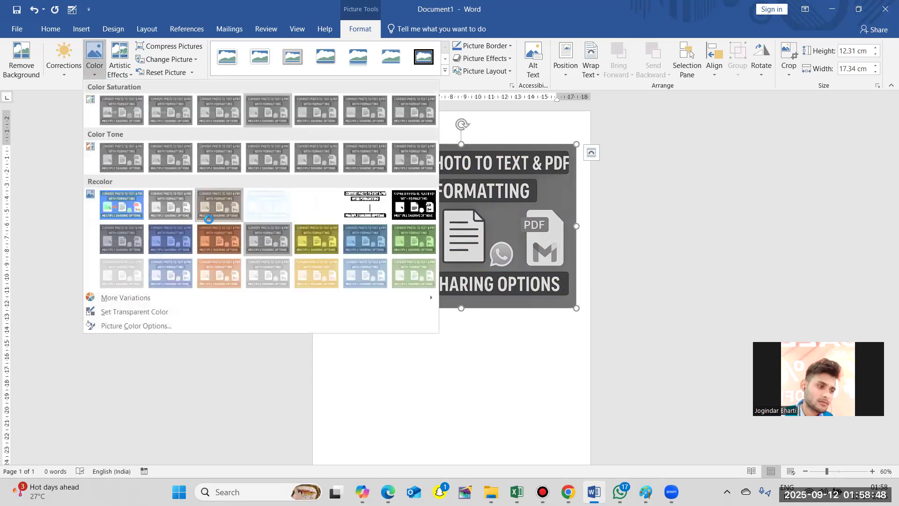
left_click(125, 213)
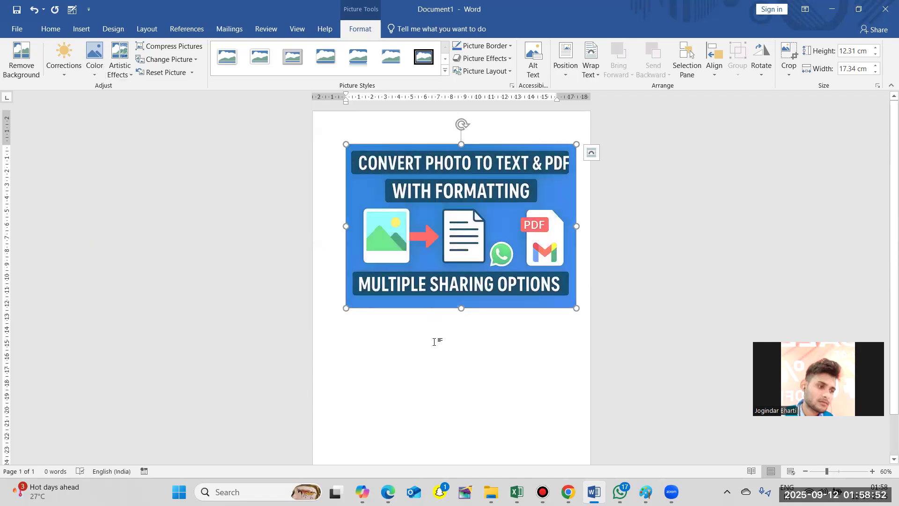
left_click(99, 75)
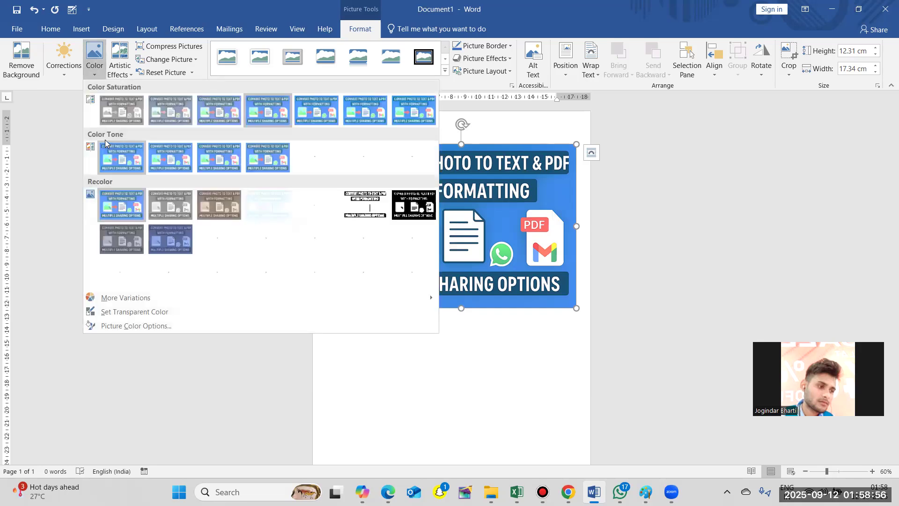
left_click(47, 298)
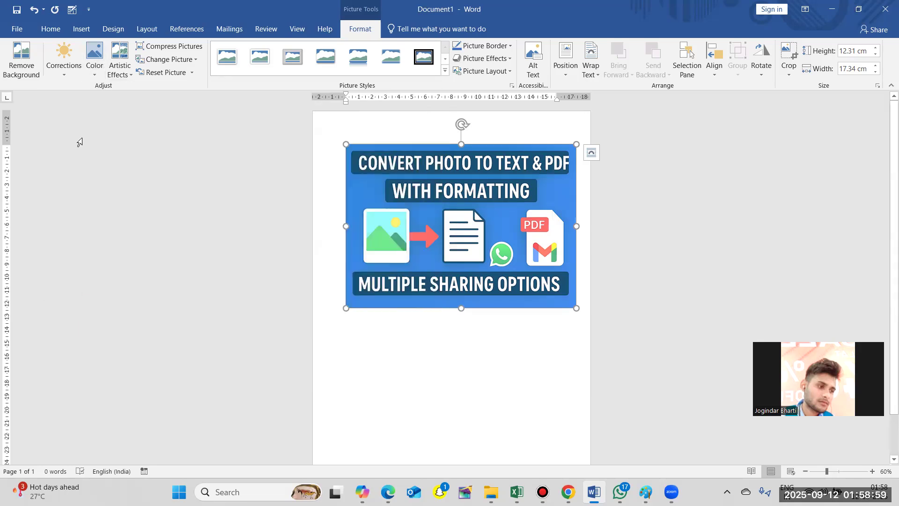
- Apply the Glow Diffused artistic effect to the picture
left_click(125, 79)
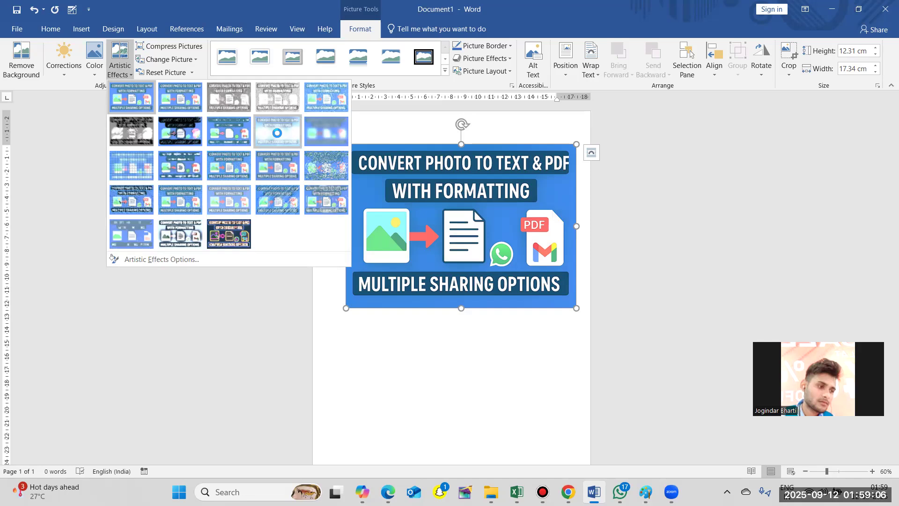
left_click(277, 133)
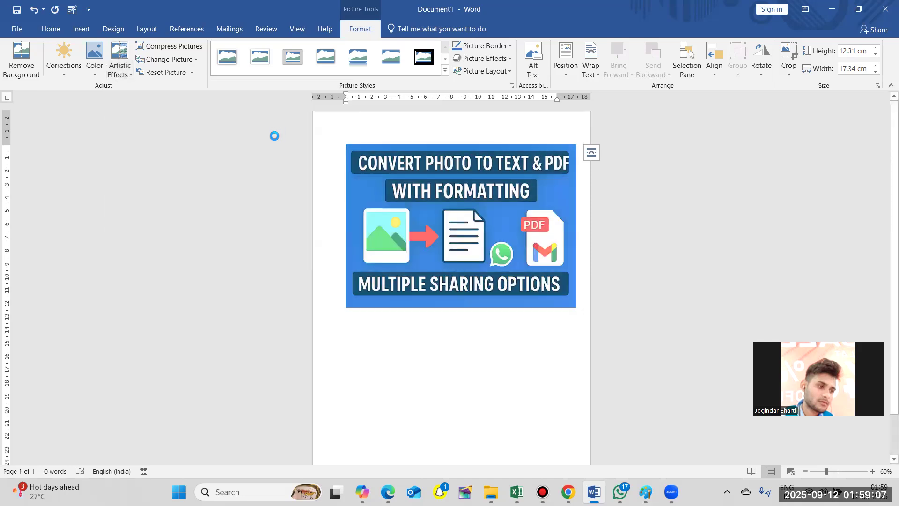
left_click(126, 73)
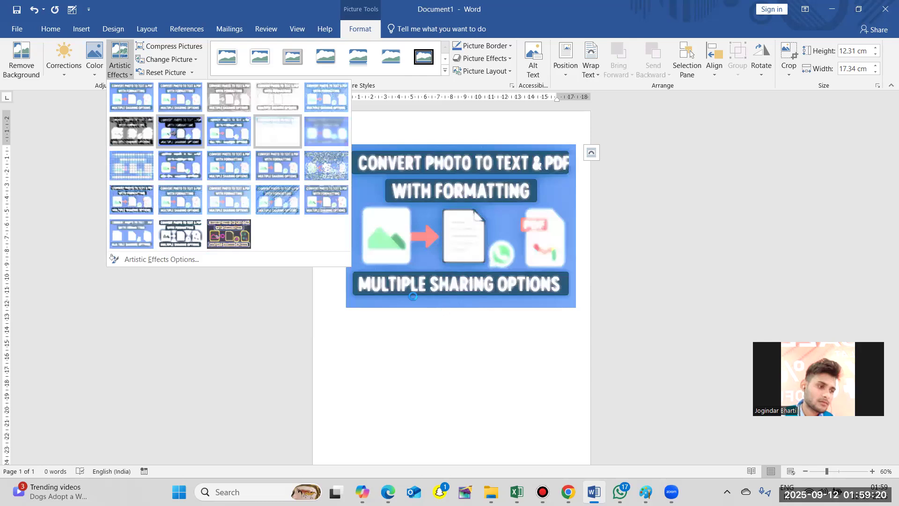
left_click(397, 334)
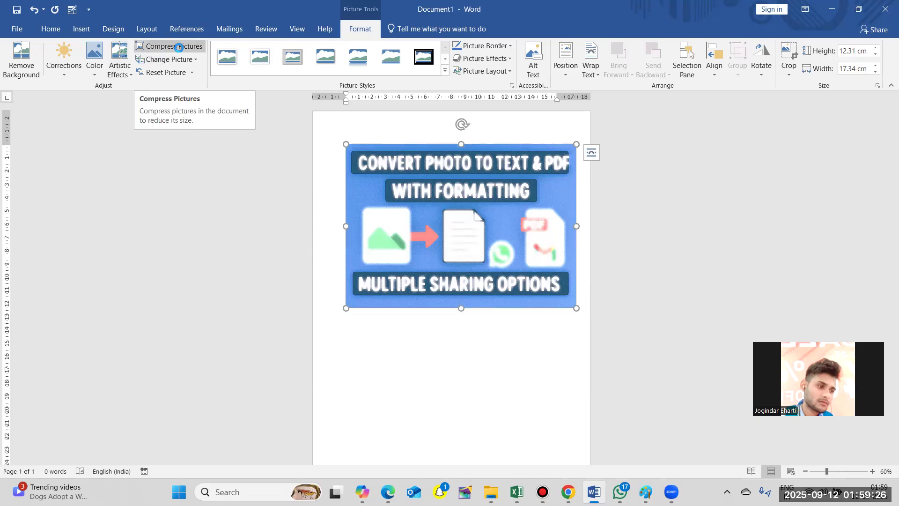
- Review the Compress Pictures options for the picture and cancel without compressing
left_click(179, 47)
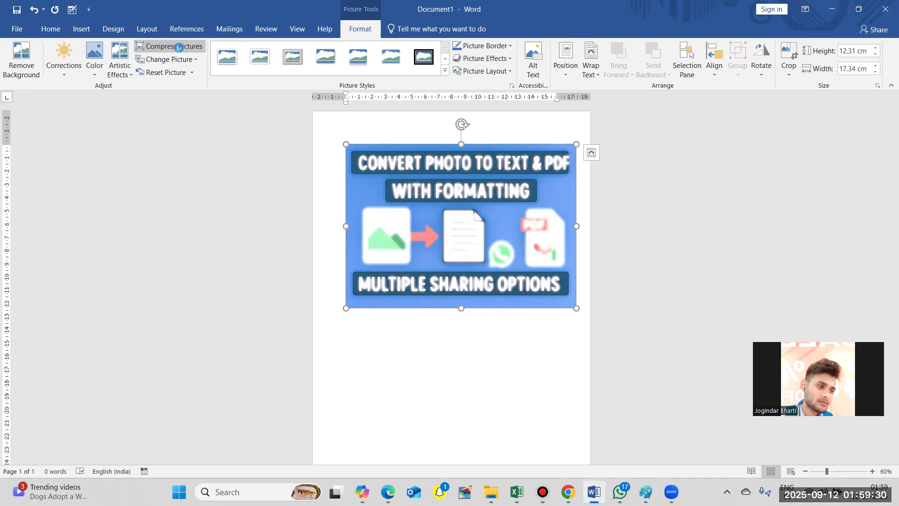
left_click(179, 47)
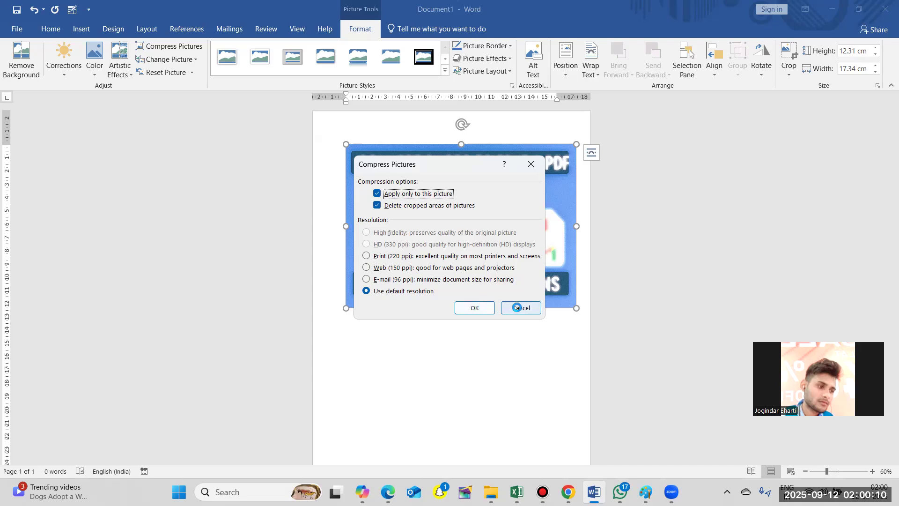
left_click(518, 308)
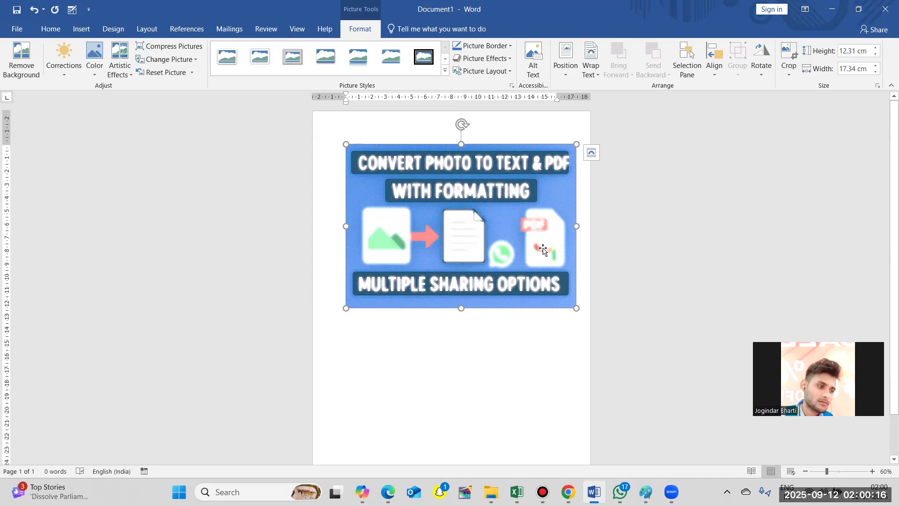
- Replace the picture with an image from a file on the computer and select the new picture
left_click(165, 59)
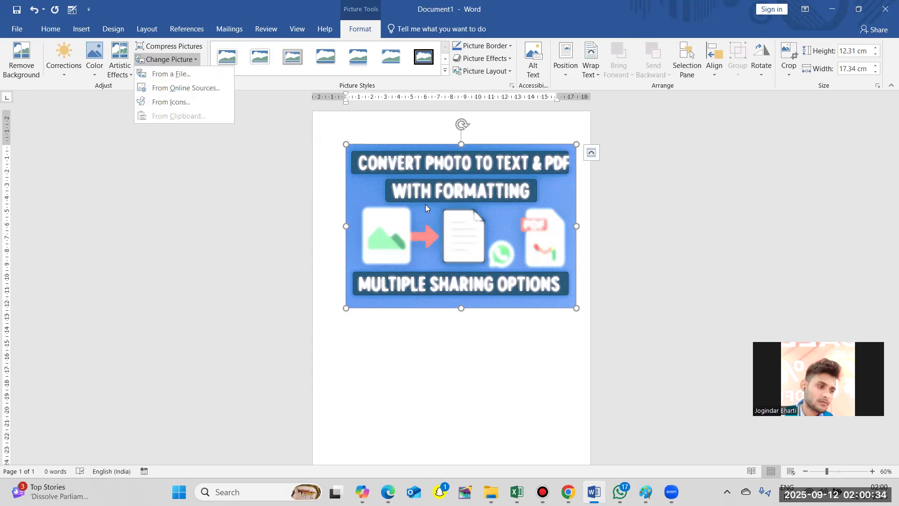
left_click(199, 76)
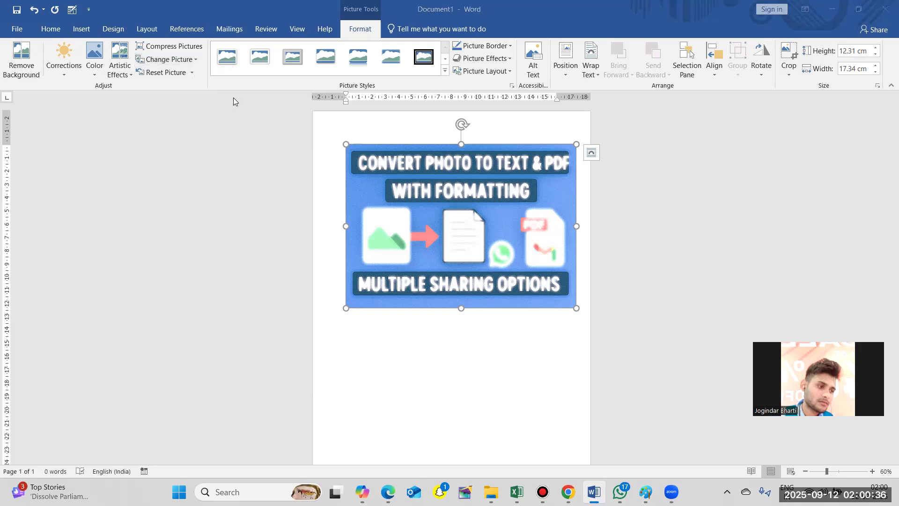
double_click(147, 128)
left_click(306, 245)
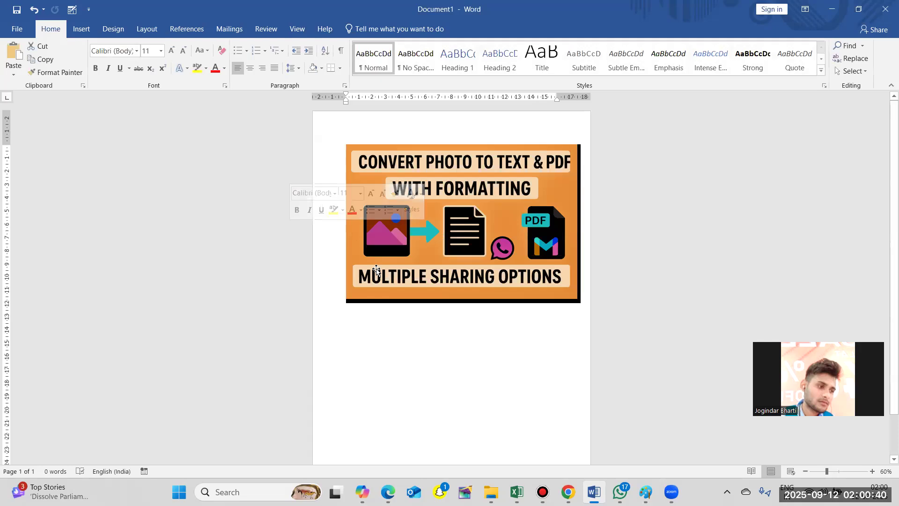
left_click(345, 174)
left_click(412, 171)
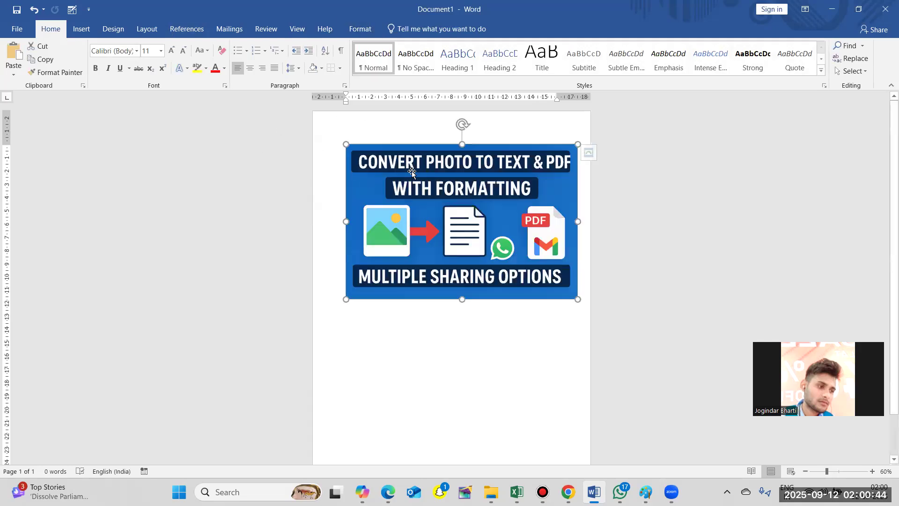
- Try Reset Picture & Size on the replaced picture and undo the reset
left_click(360, 34)
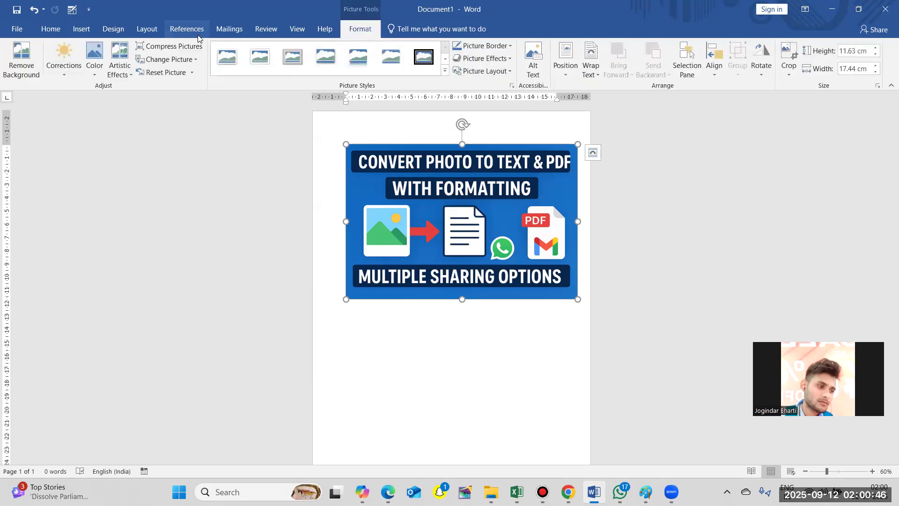
left_click(192, 73)
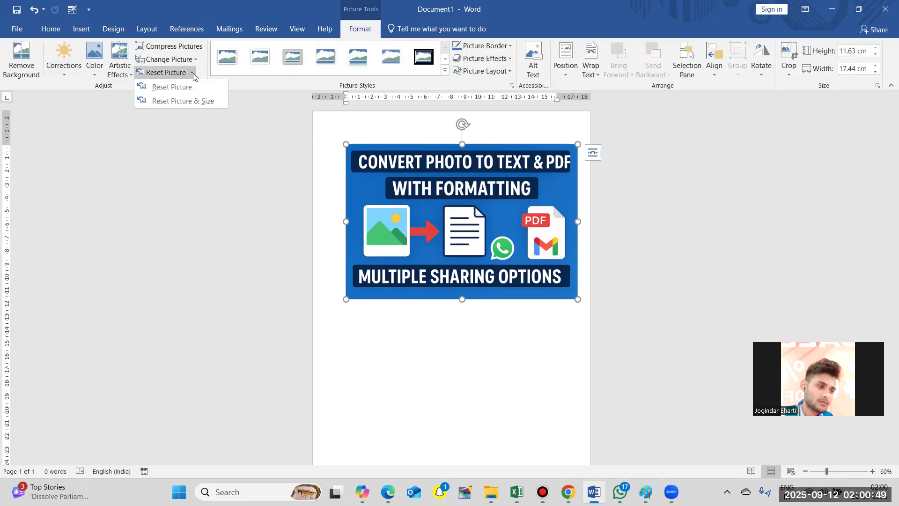
left_click(206, 102)
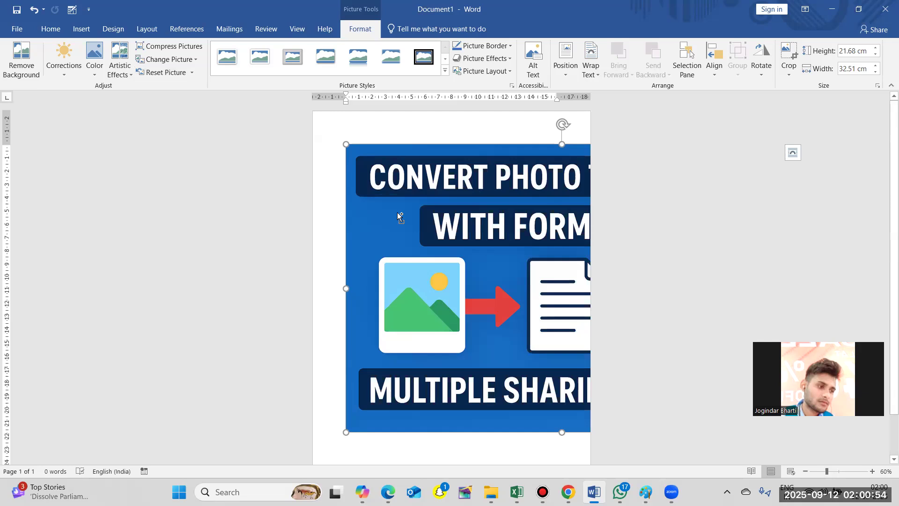
key("ctrl+z")
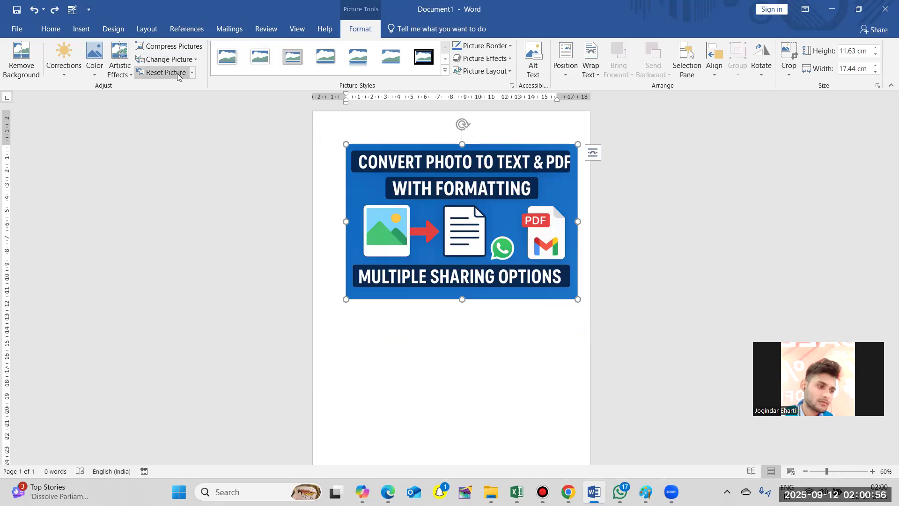
left_click(191, 73)
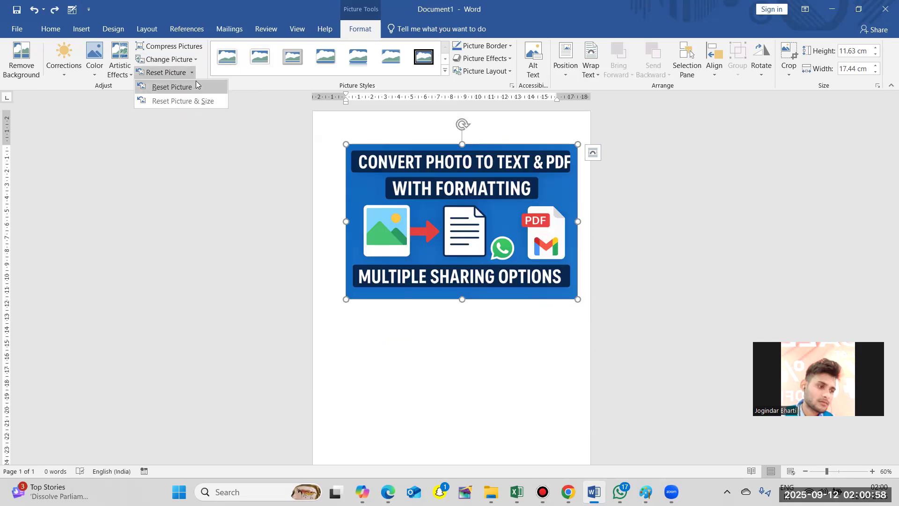
left_click(234, 143)
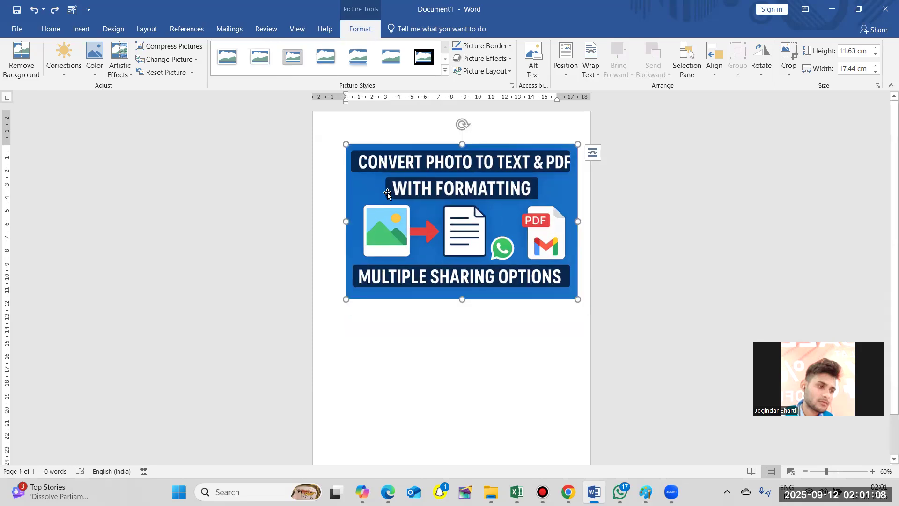
- Try the Reflected Rounded Rectangle, black double frame, matte white and simple white frame styles on the picture
left_click(360, 70)
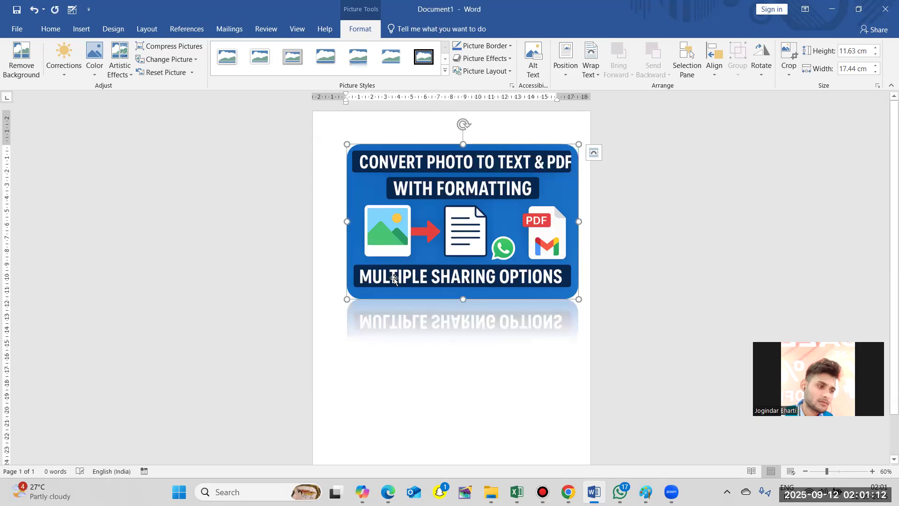
left_click(424, 56)
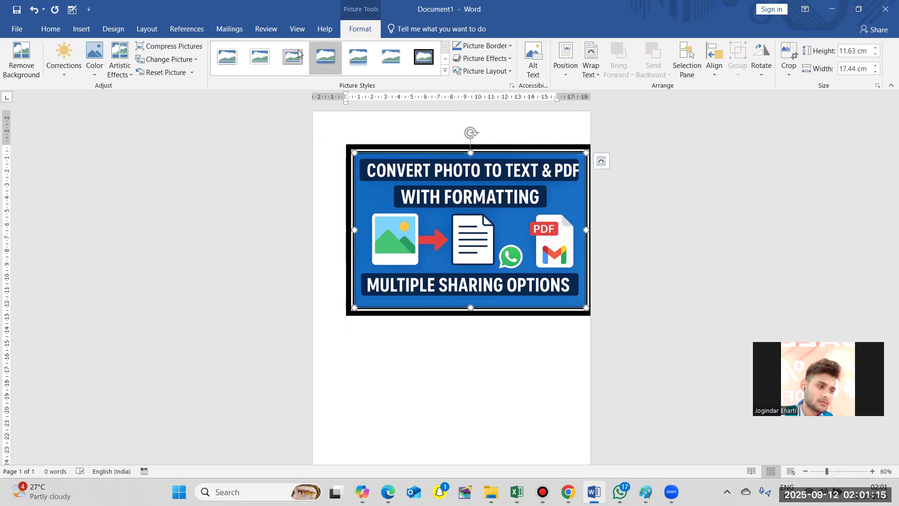
left_click(261, 57)
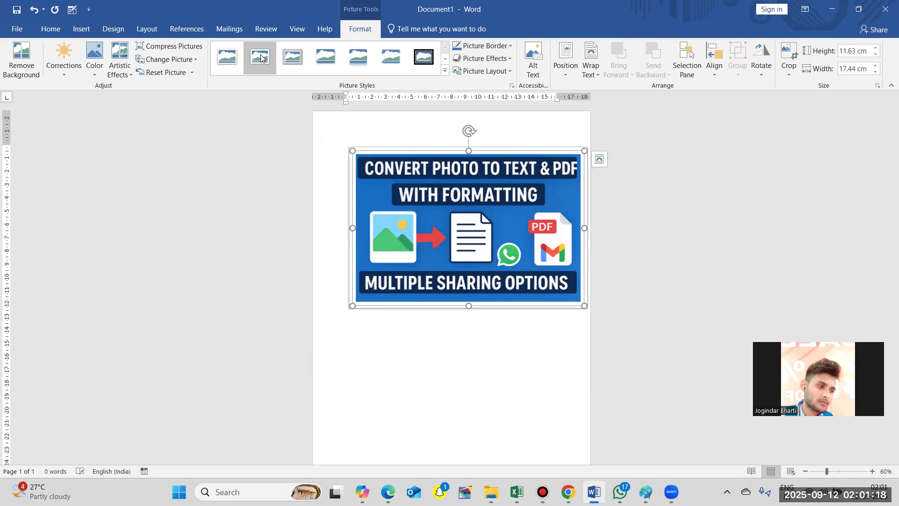
left_click(227, 57)
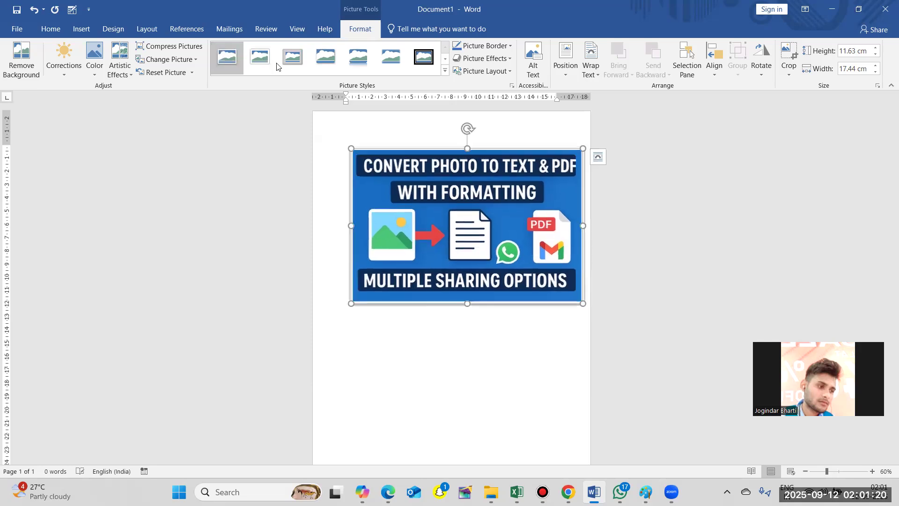
- Apply the black beveled oval picture style to the picture
left_click(445, 70)
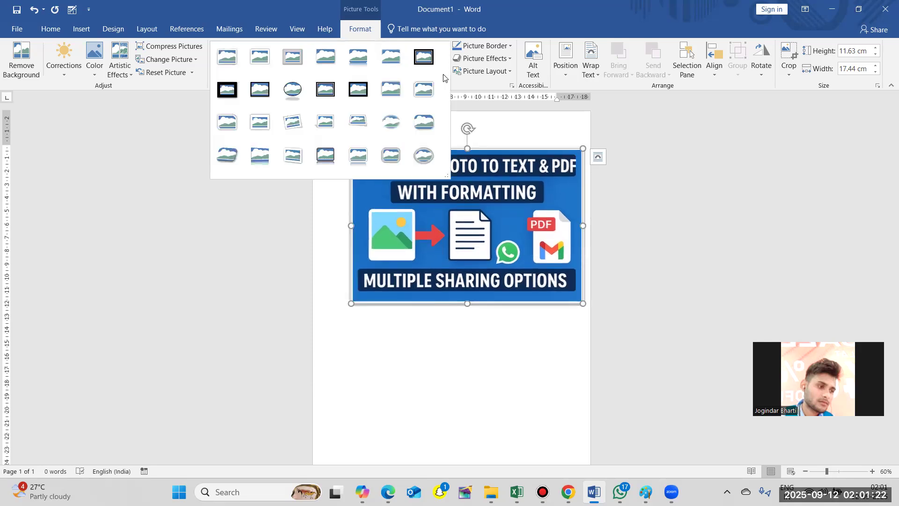
left_click(293, 92)
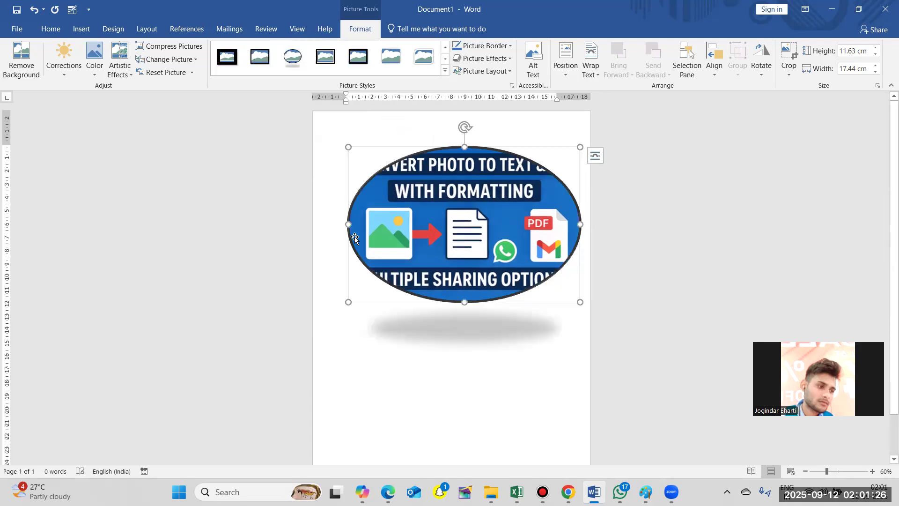
- Apply the Reflected Perspective Right picture style to the picture and reselect it
left_click(445, 71)
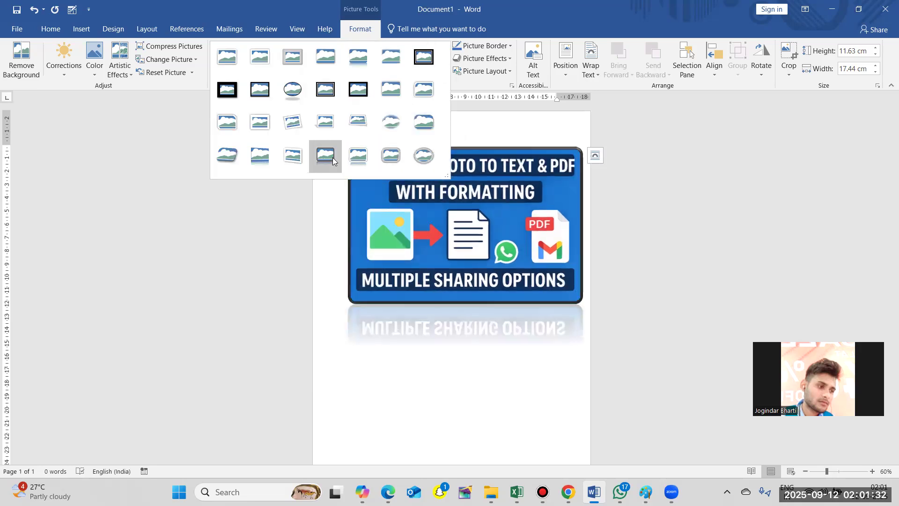
left_click(257, 161)
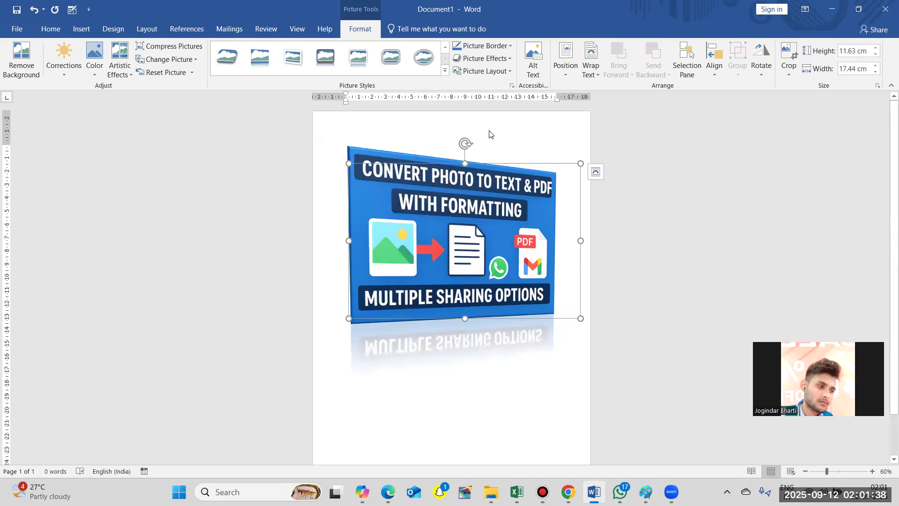
left_click(489, 134)
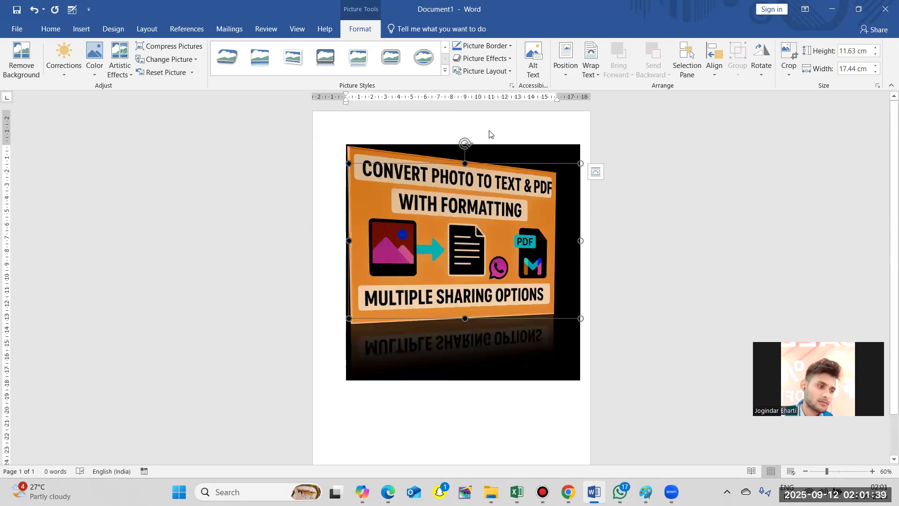
left_click(333, 153)
left_click(444, 217)
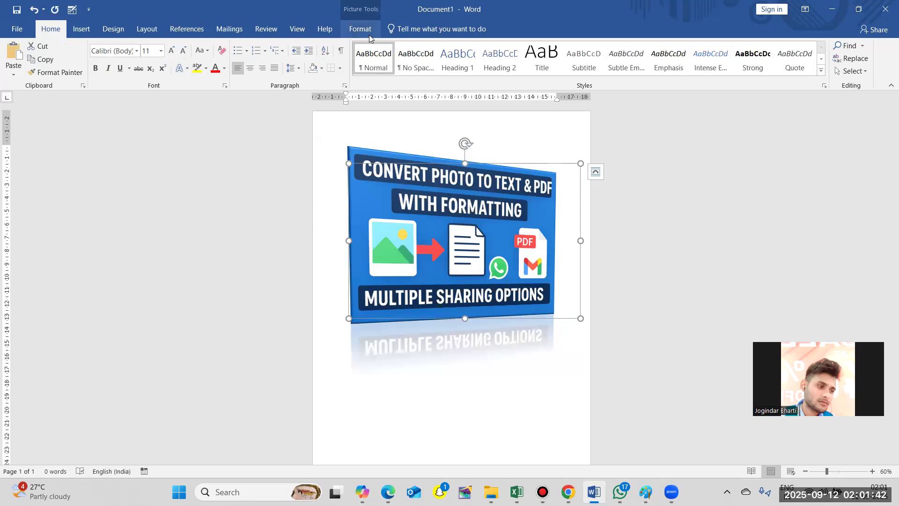
- Give the picture a standard red border and look over the available outline weights
left_click(364, 33)
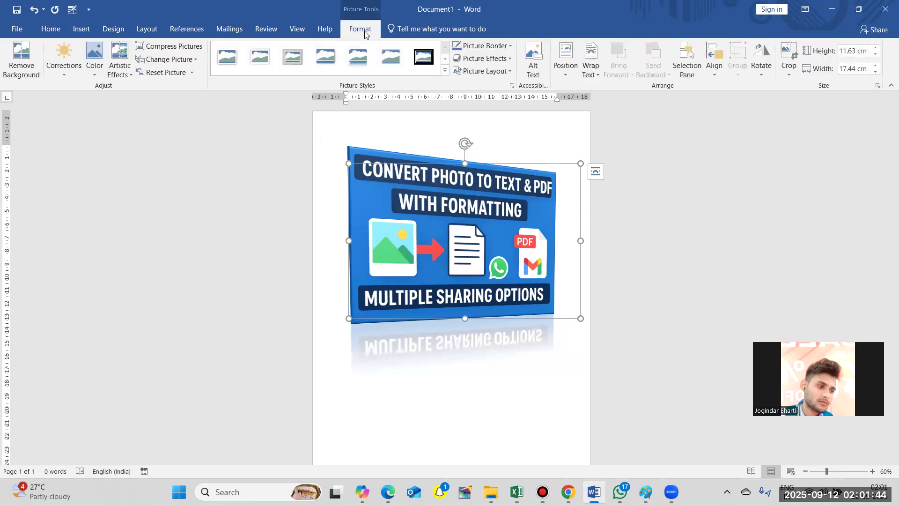
left_click(485, 45)
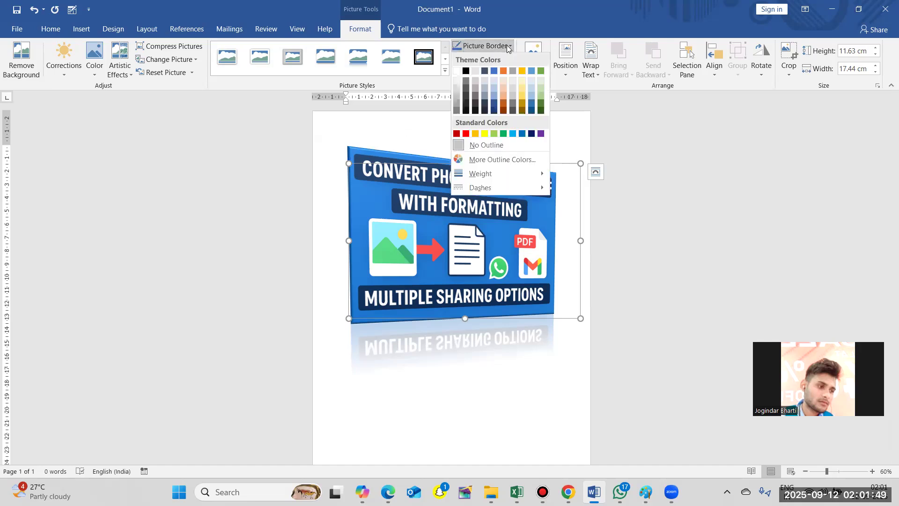
left_click(466, 134)
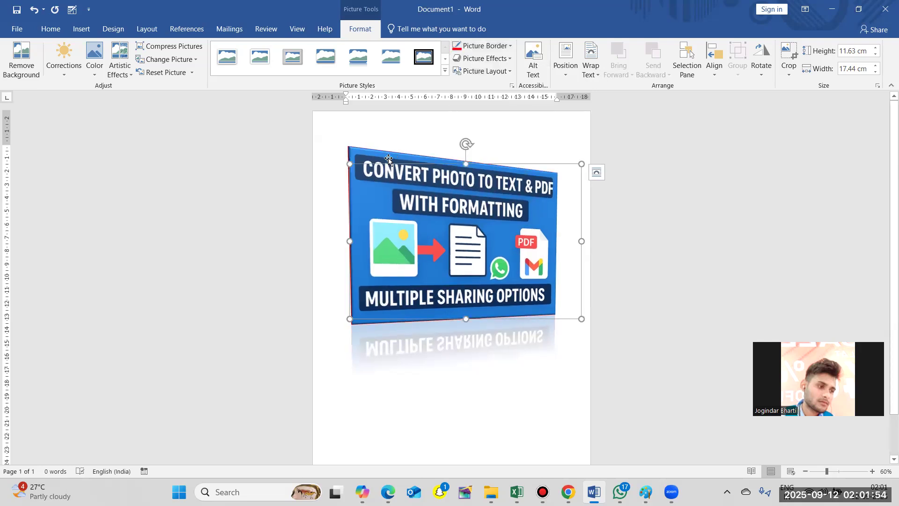
left_click(496, 49)
mouse_move(493, 176)
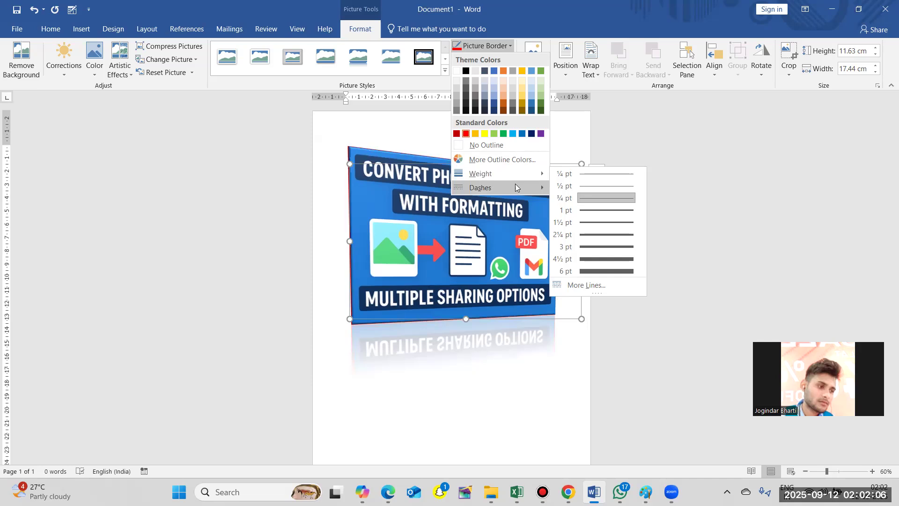
mouse_move(515, 187)
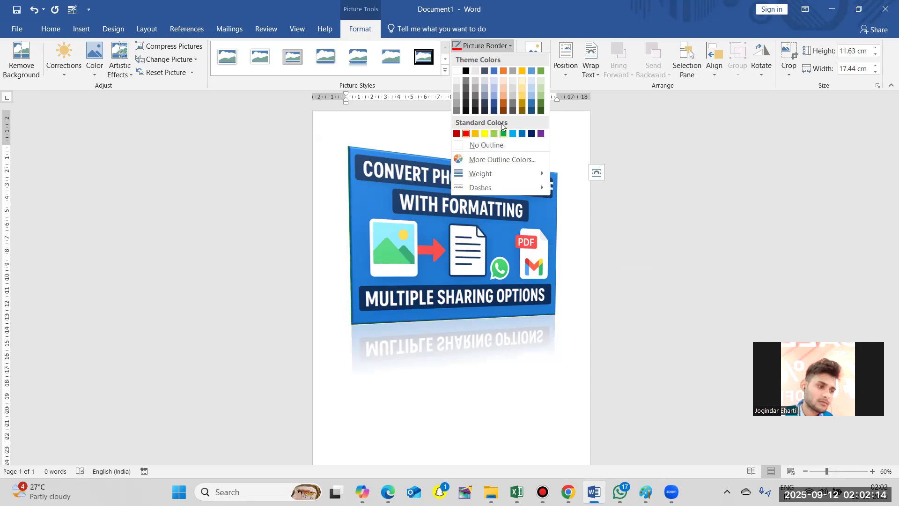
left_click(466, 135)
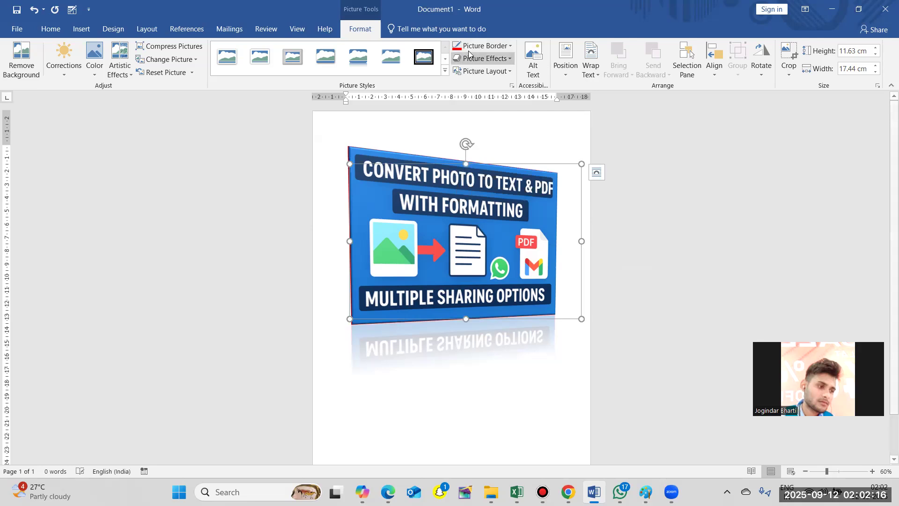
- Apply the Preset 11 picture effect to the picture
left_click(505, 61)
mouse_move(503, 78)
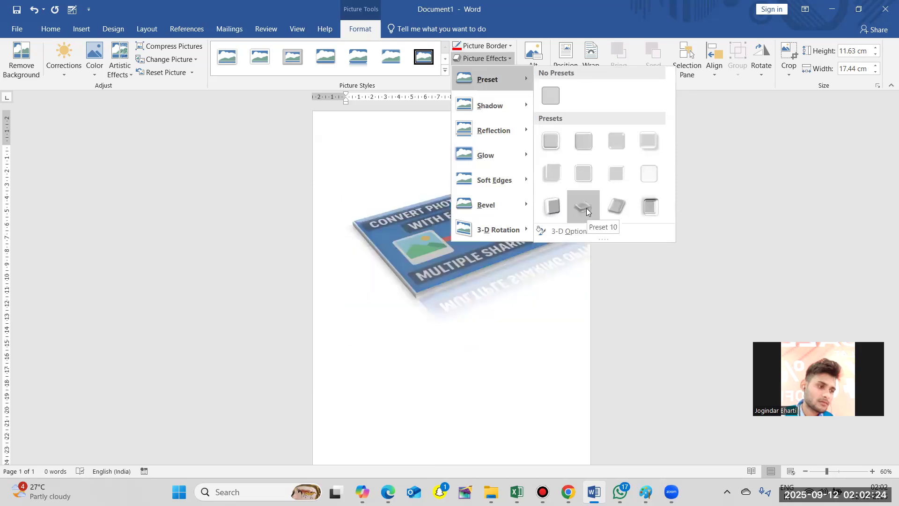
left_click(616, 205)
- Add the upper-right perspective shadow to the picture and reselect it
left_click(496, 58)
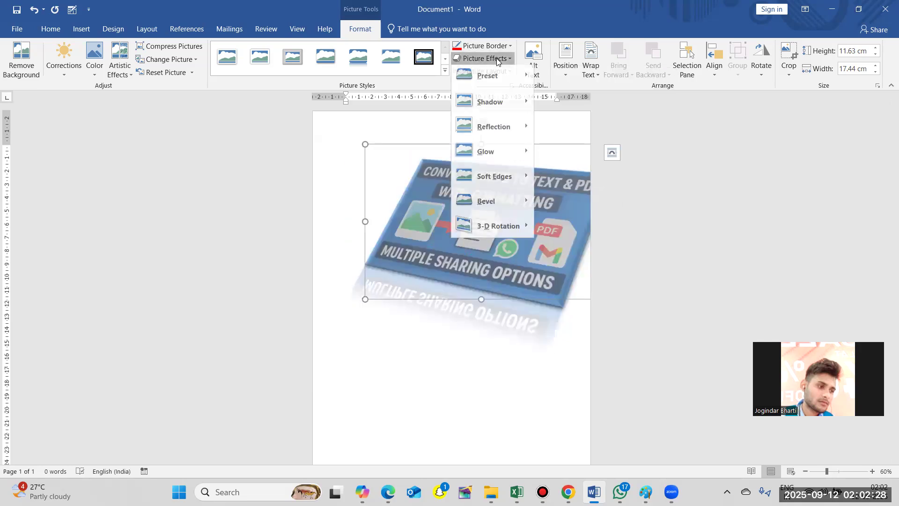
mouse_move(497, 104)
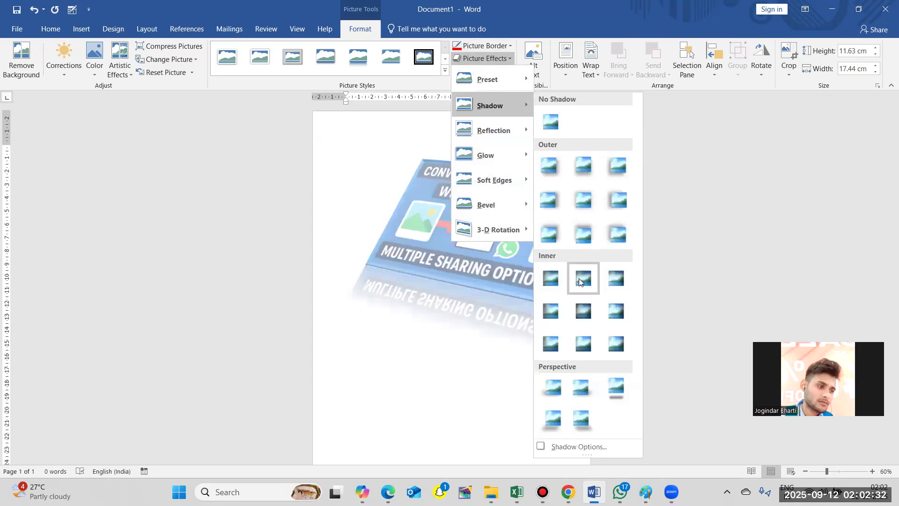
left_click(579, 389)
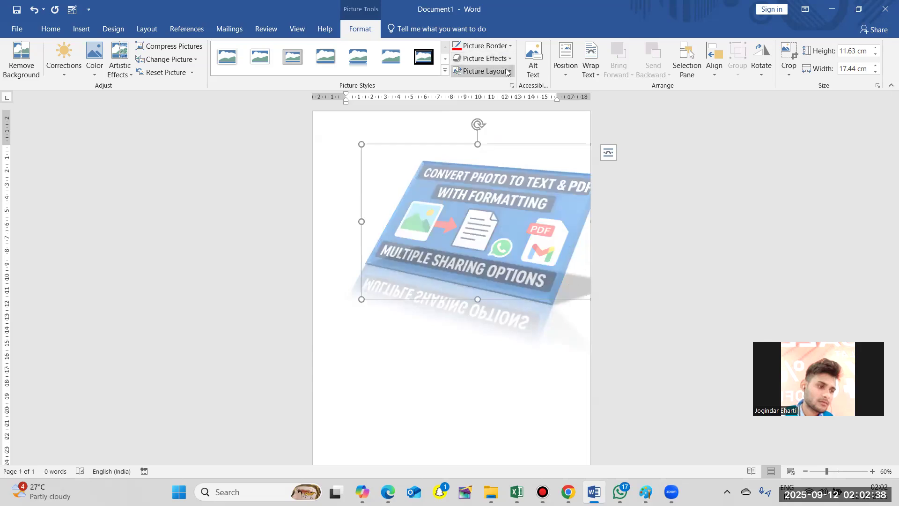
left_click(513, 344)
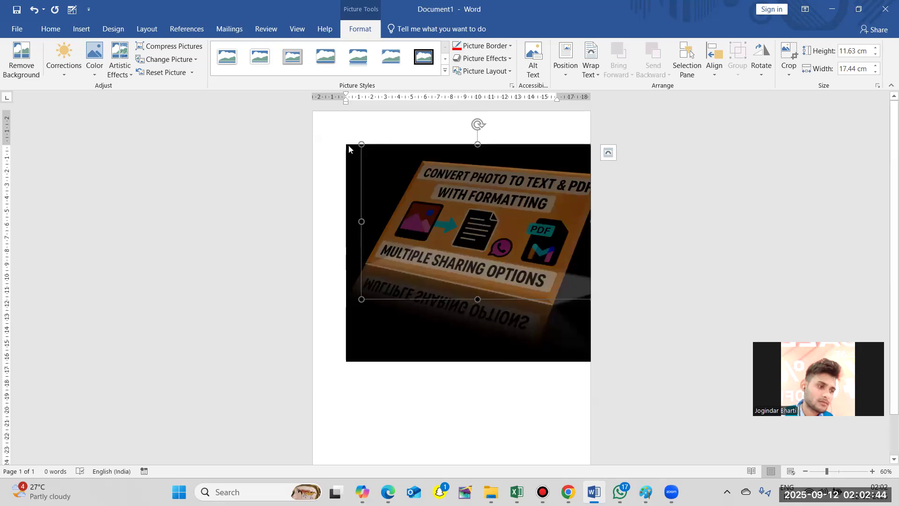
left_click(324, 149)
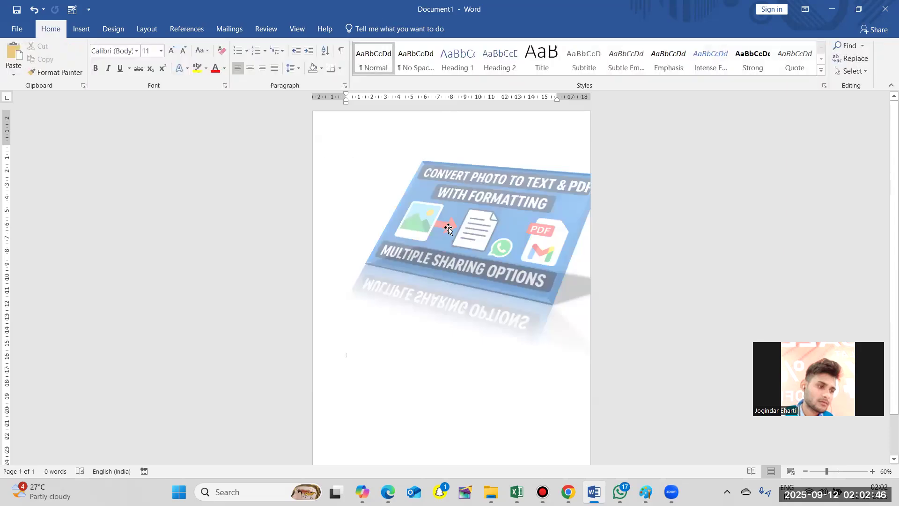
left_click_drag(448, 228, 377, 228)
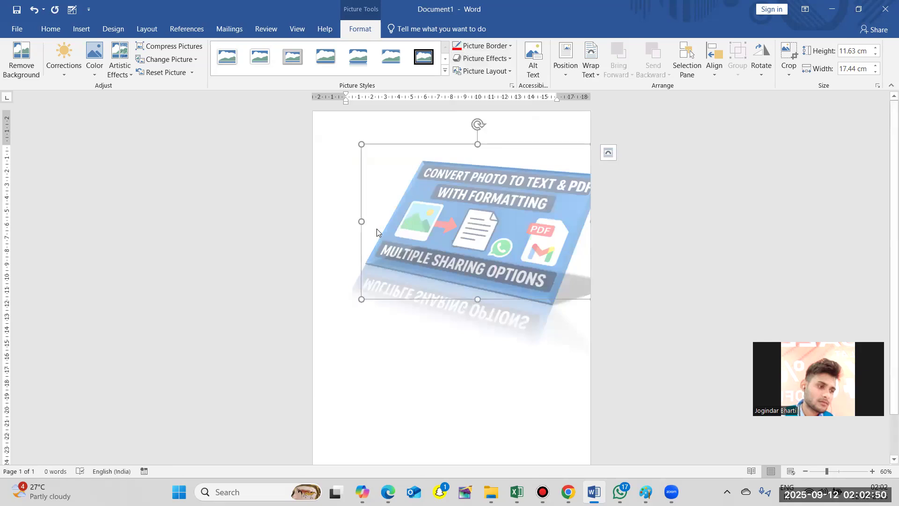
- Apply the second-lightest soft edges variation and the Soft Round bevel to the picture
left_click(504, 60)
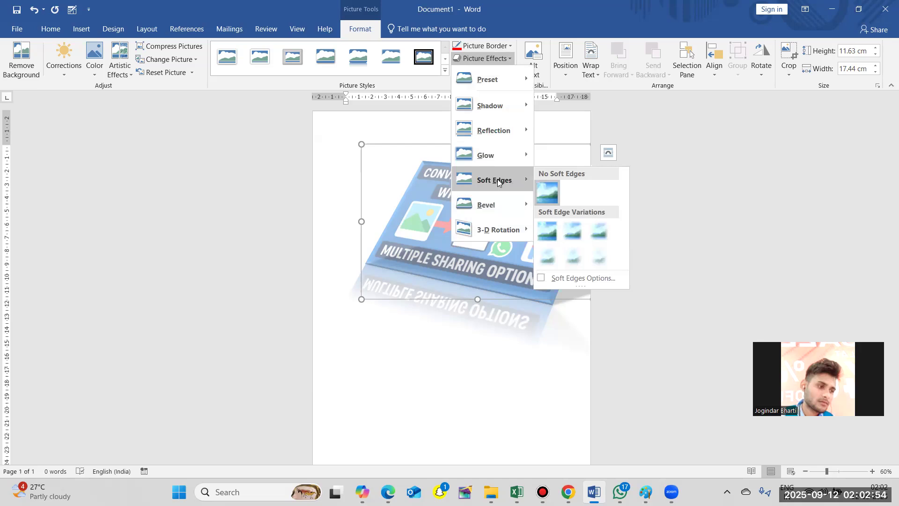
left_click(572, 232)
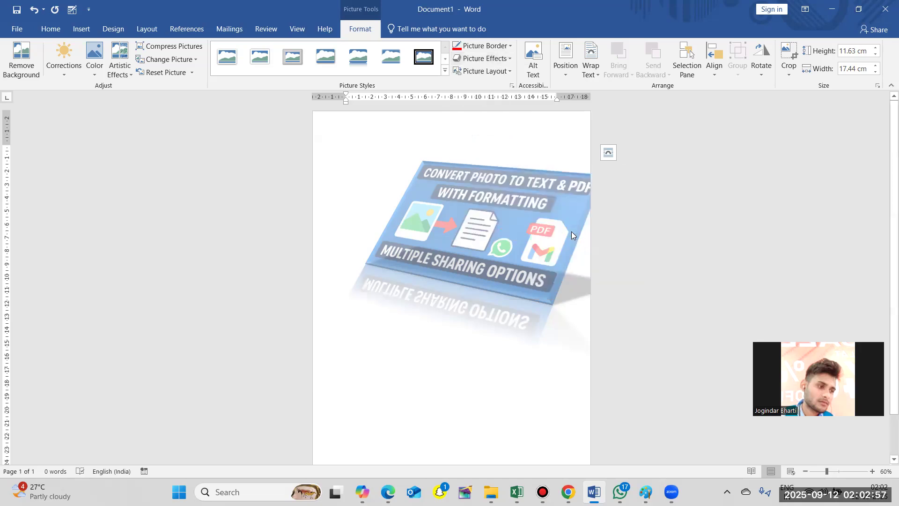
left_click(507, 59)
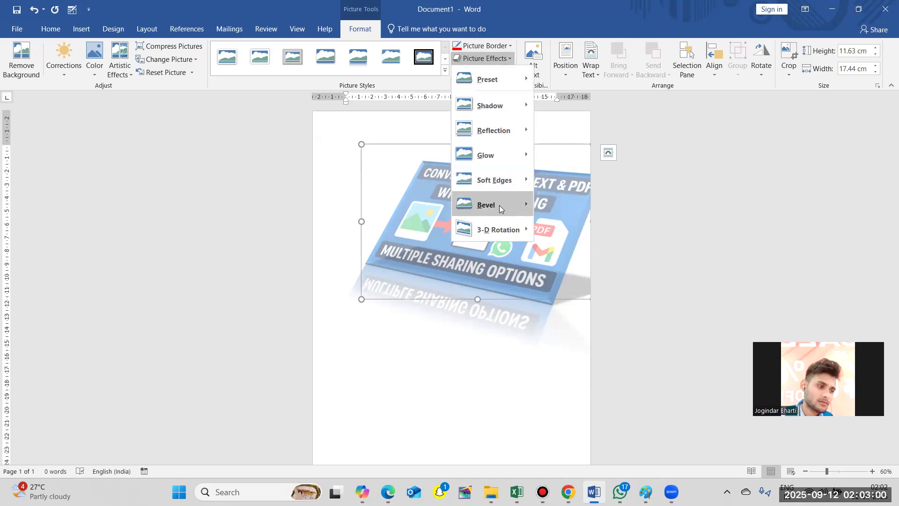
mouse_move(499, 207)
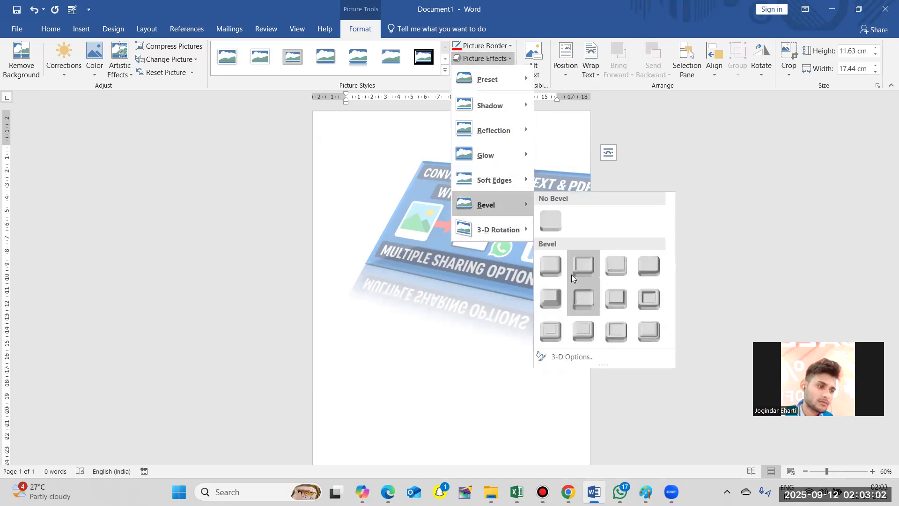
left_click(580, 294)
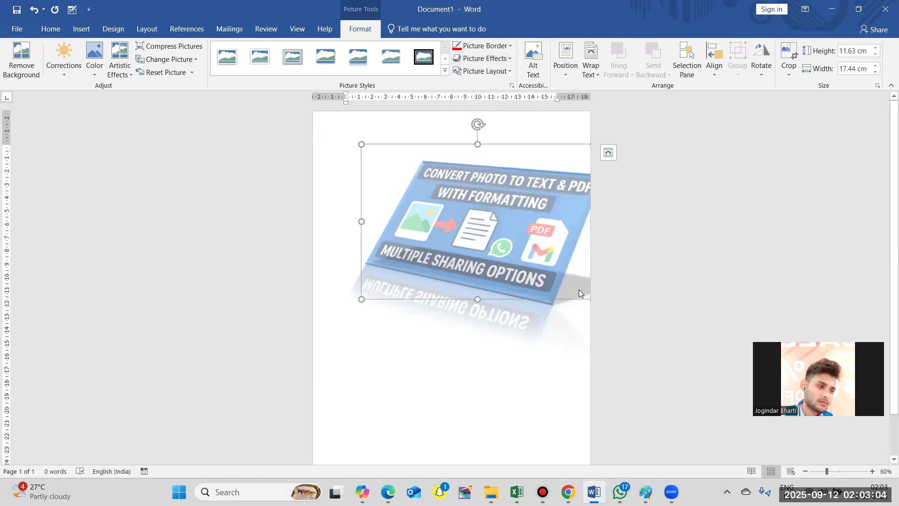
left_click(492, 72)
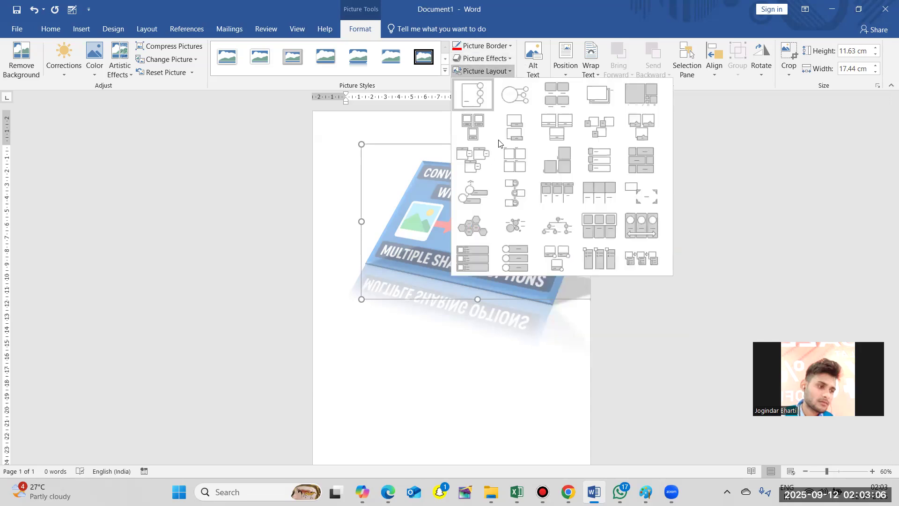
left_click(477, 62)
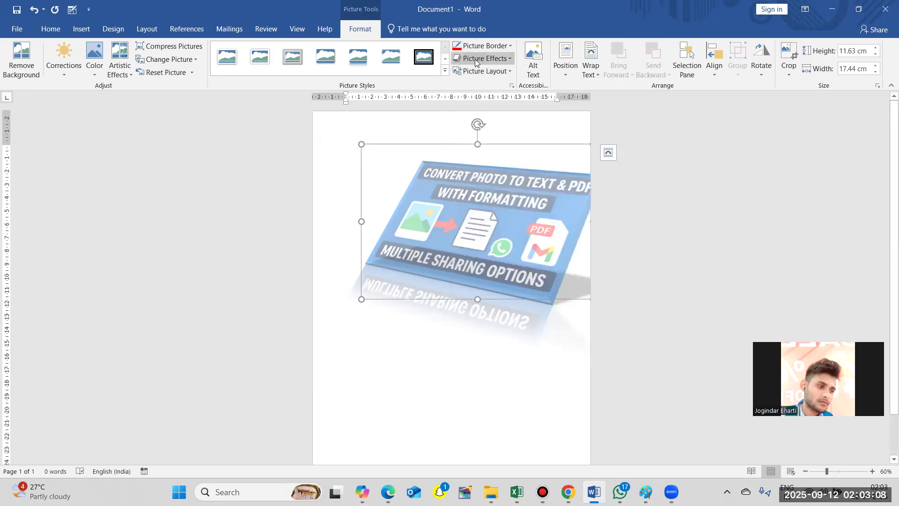
- Apply the parallel 3-D rotation preset with 45° X, 35° Y and 0° Z rotation to the picture
left_click(492, 60)
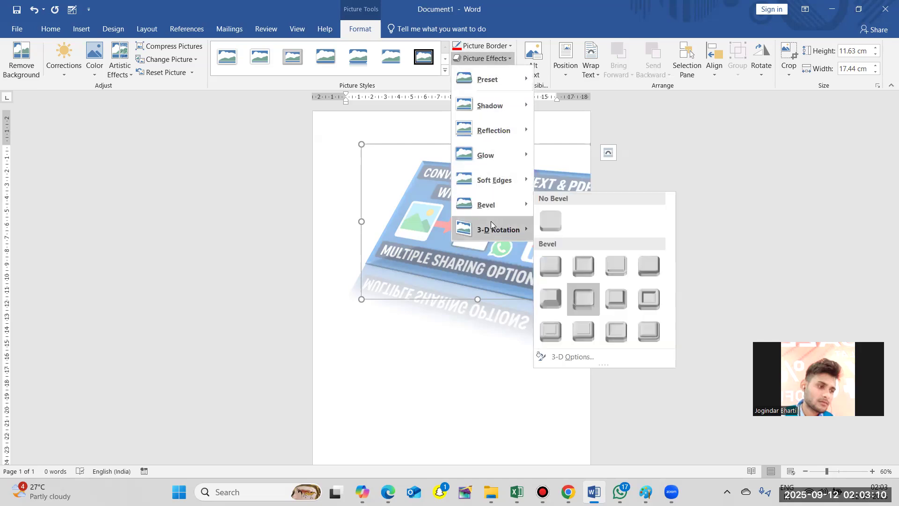
mouse_move(491, 226)
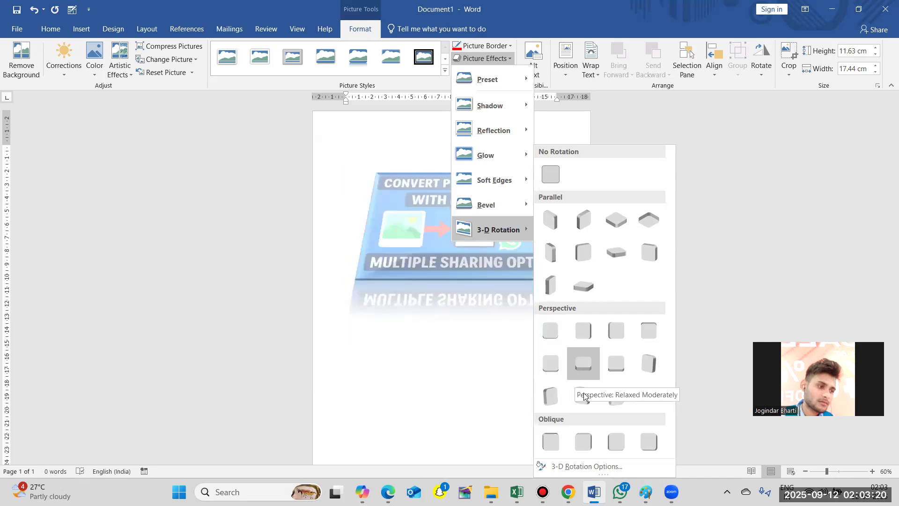
left_click(588, 466)
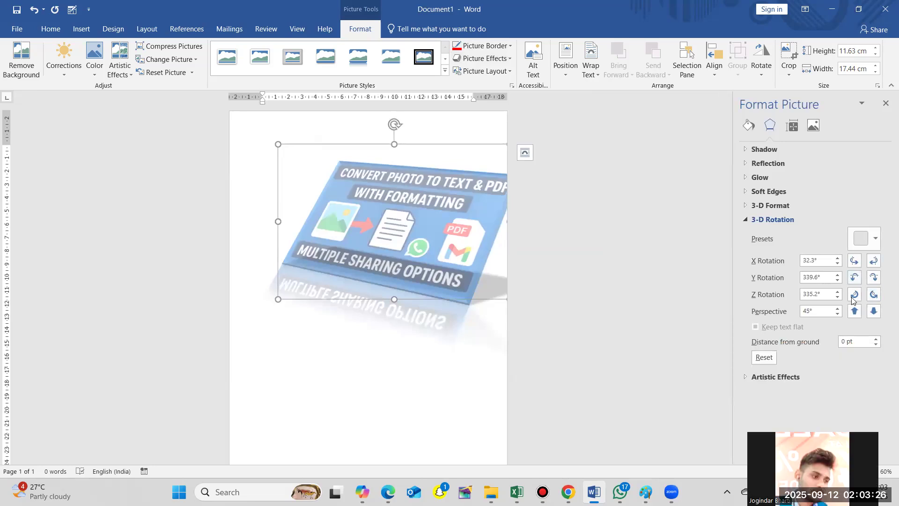
left_click(871, 242)
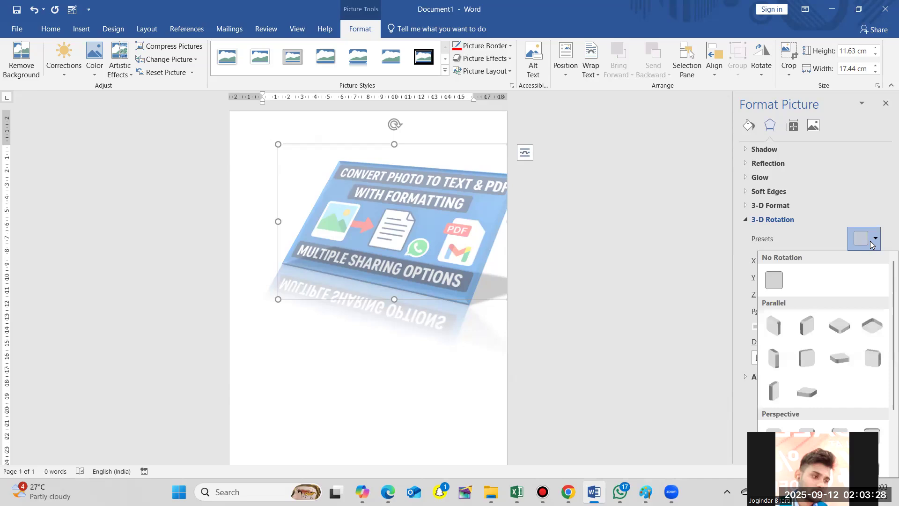
left_click(774, 326)
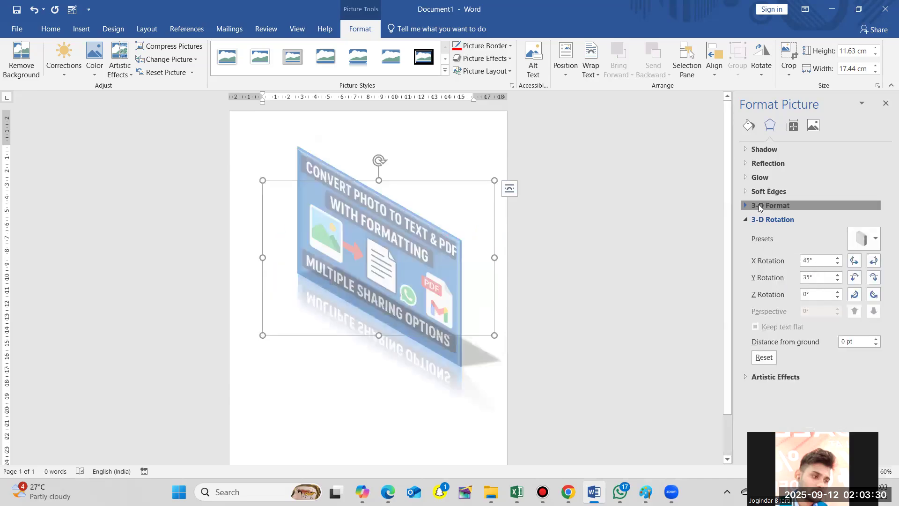
- Examine the picture's 3-D format, text box and picture color settings, and close the detailed formatting options
left_click(769, 205)
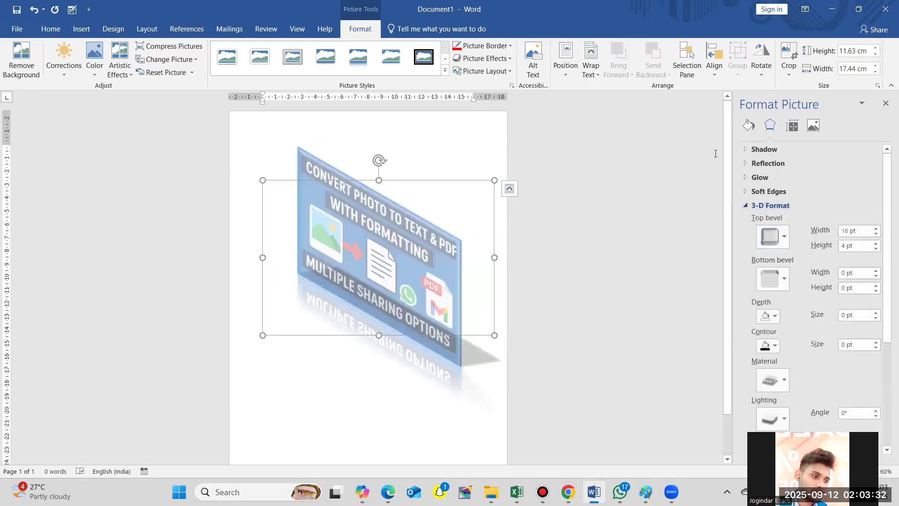
left_click(793, 125)
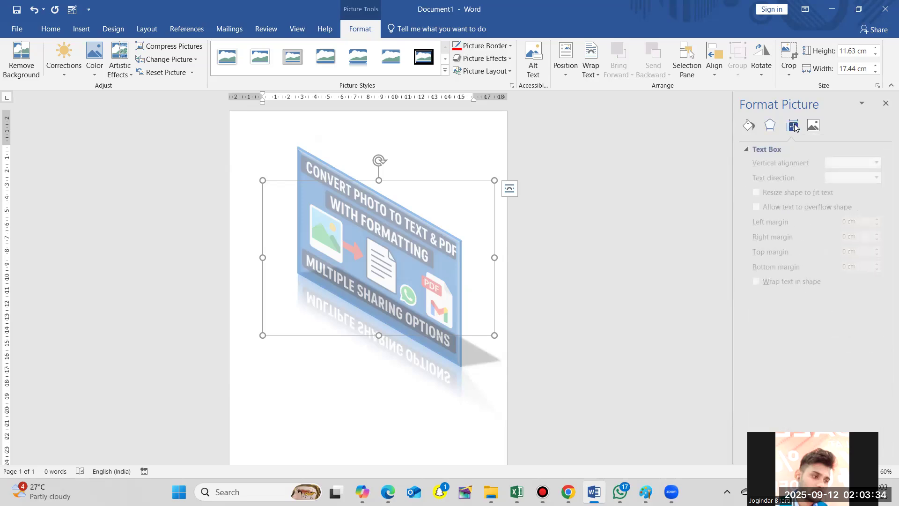
left_click(812, 126)
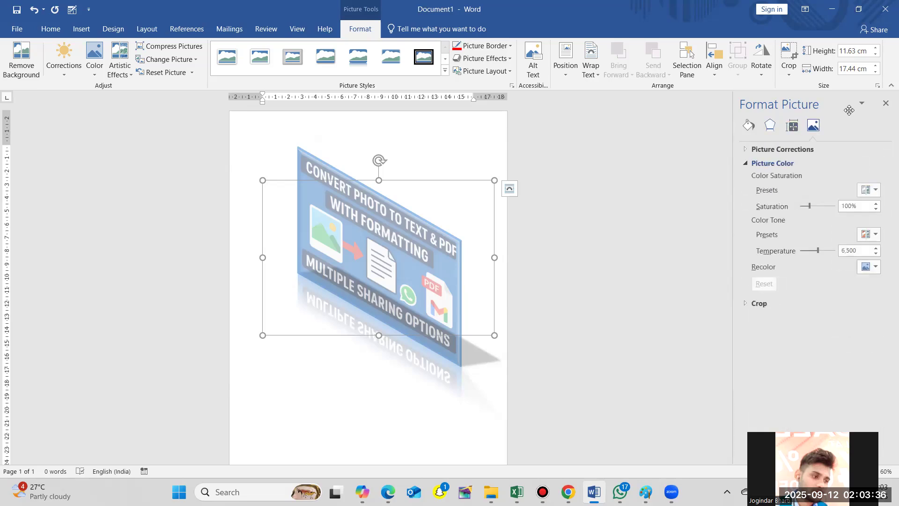
left_click(793, 126)
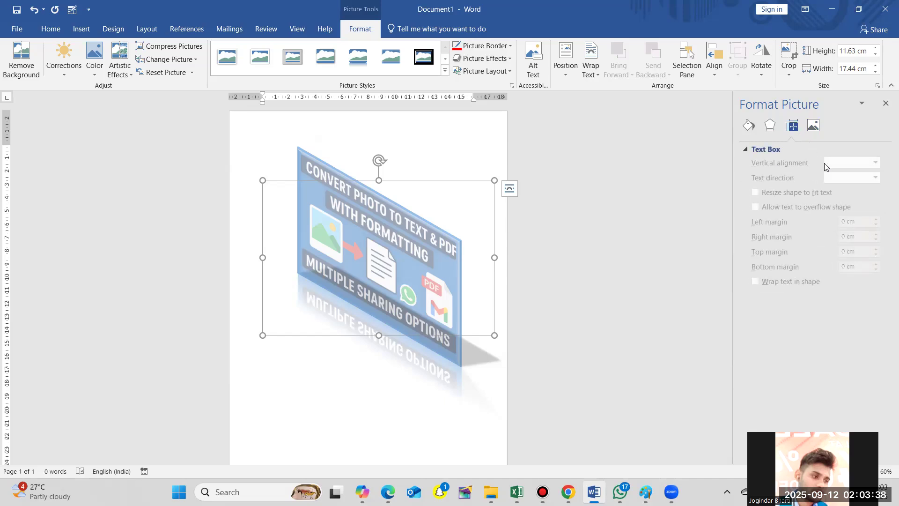
left_click(885, 103)
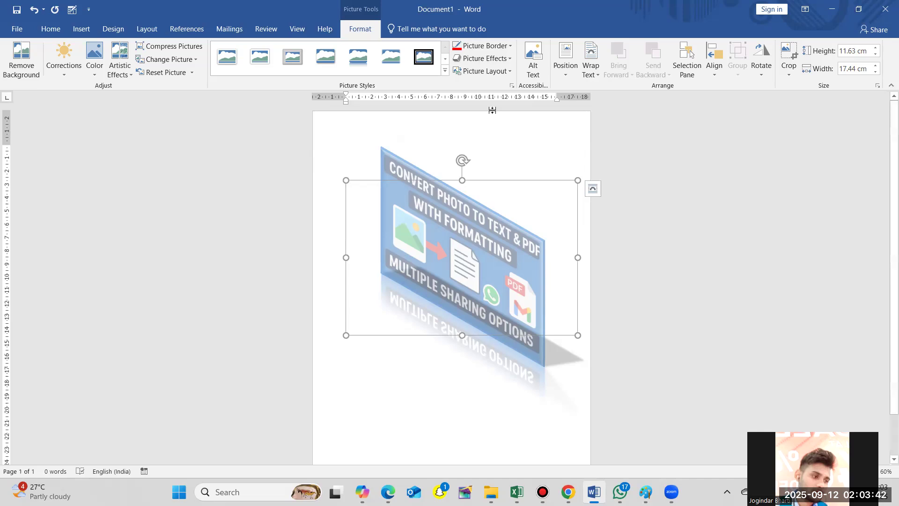
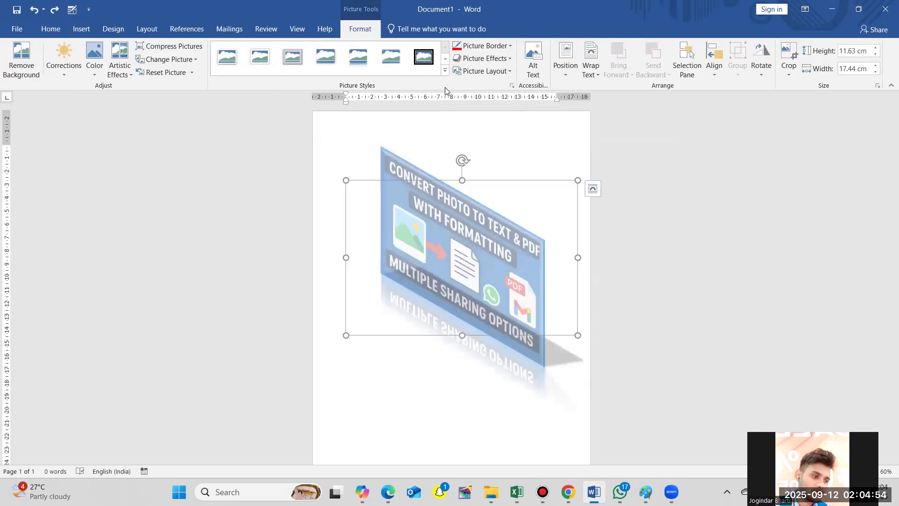
- Enter "fghgf" as the picture's alt text, and switch its decorative marking on and off again
left_click(540, 61)
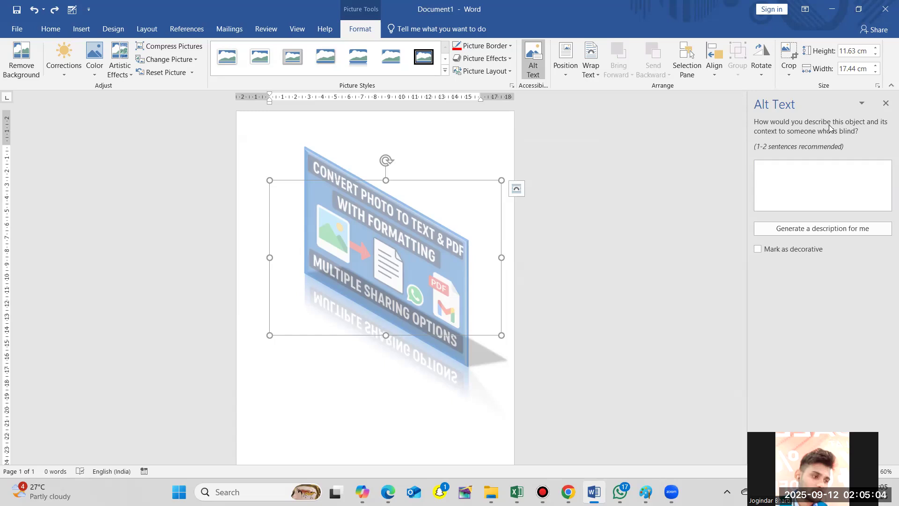
left_click(773, 178)
type("fghgf")
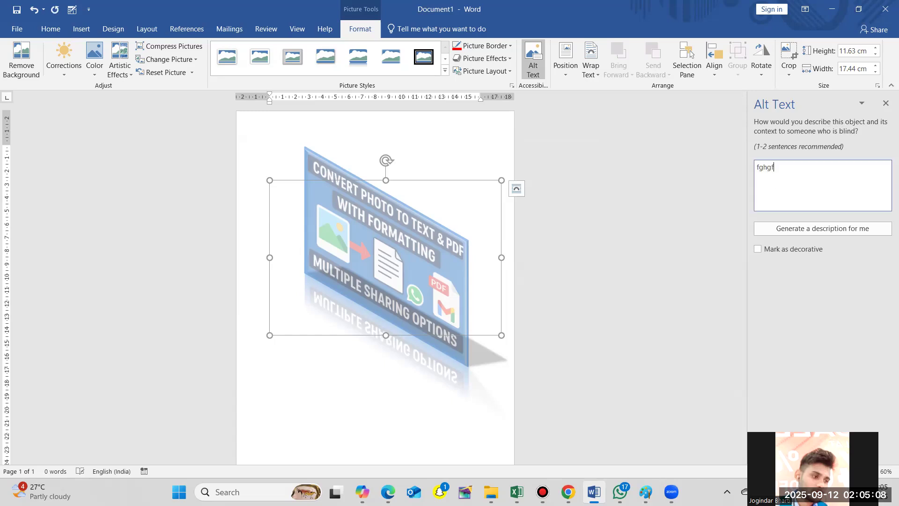
left_click(783, 249)
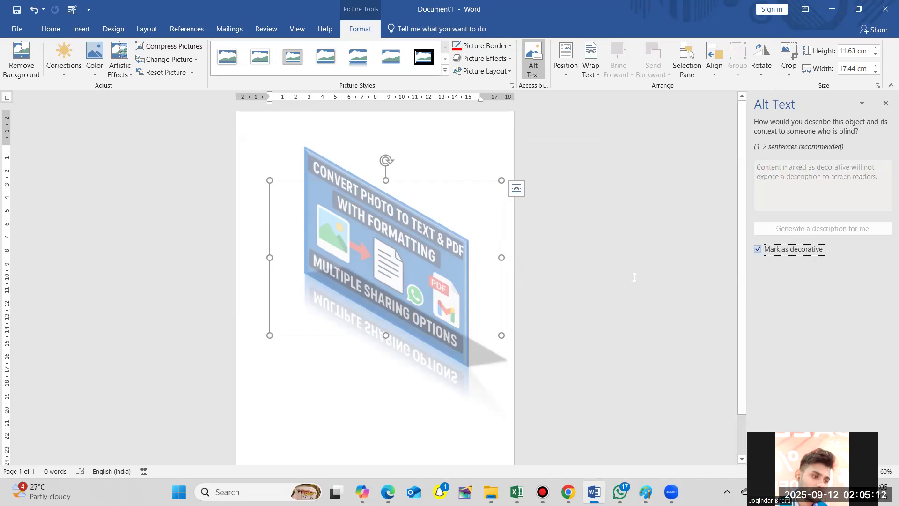
left_click(762, 249)
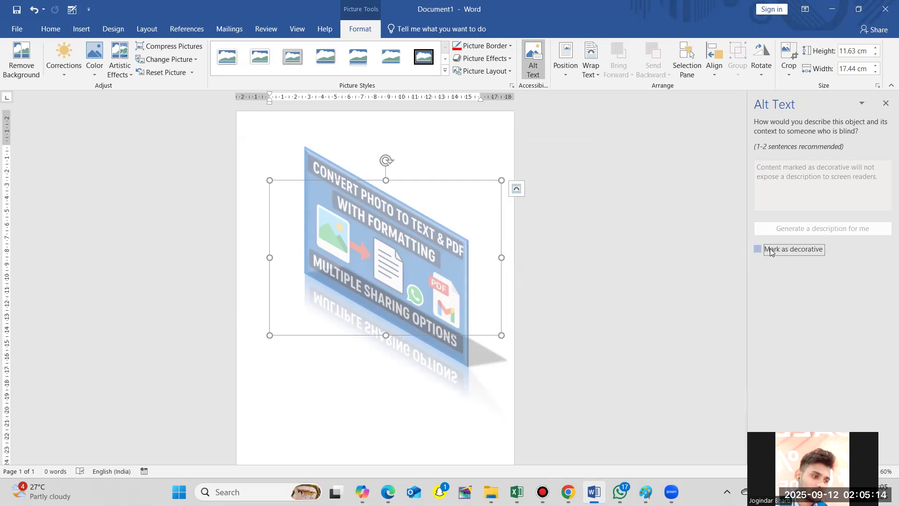
- Generate an automatic alt text description for the picture, turning on intelligent services, and close the alt text settings
left_click(812, 228)
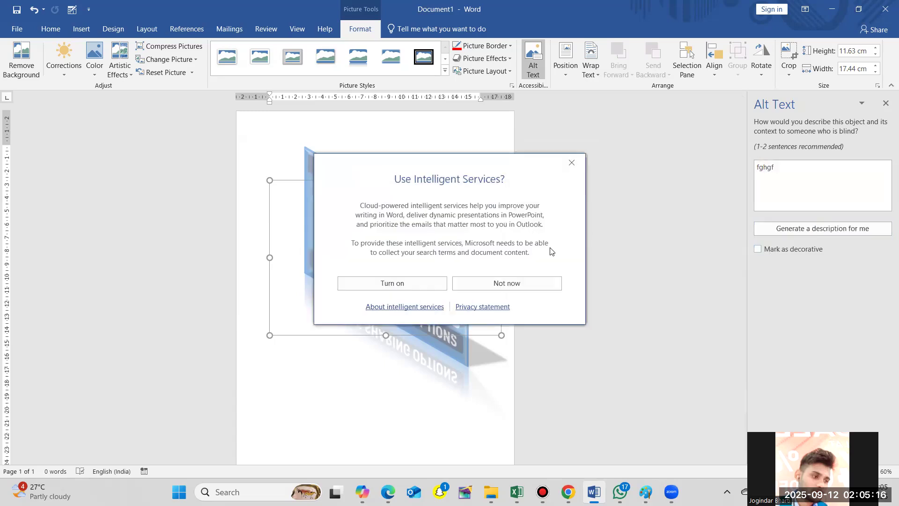
left_click(431, 283)
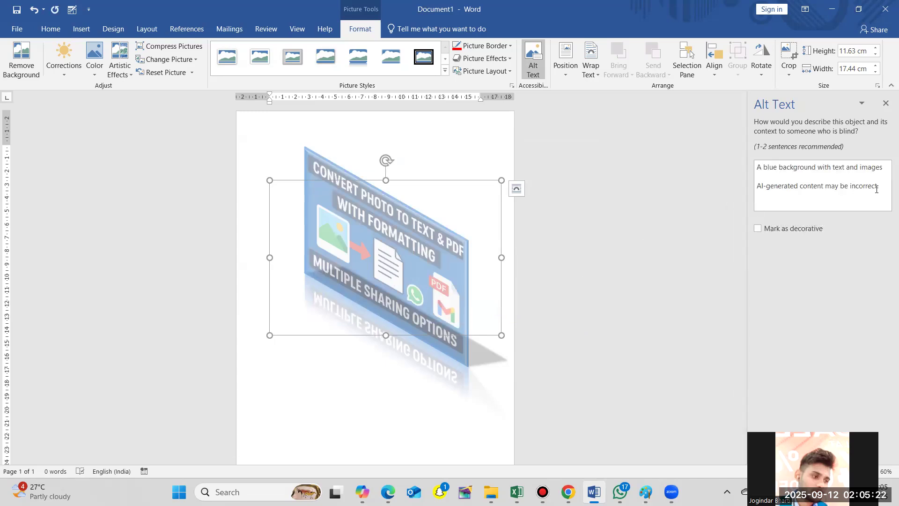
left_click(823, 190)
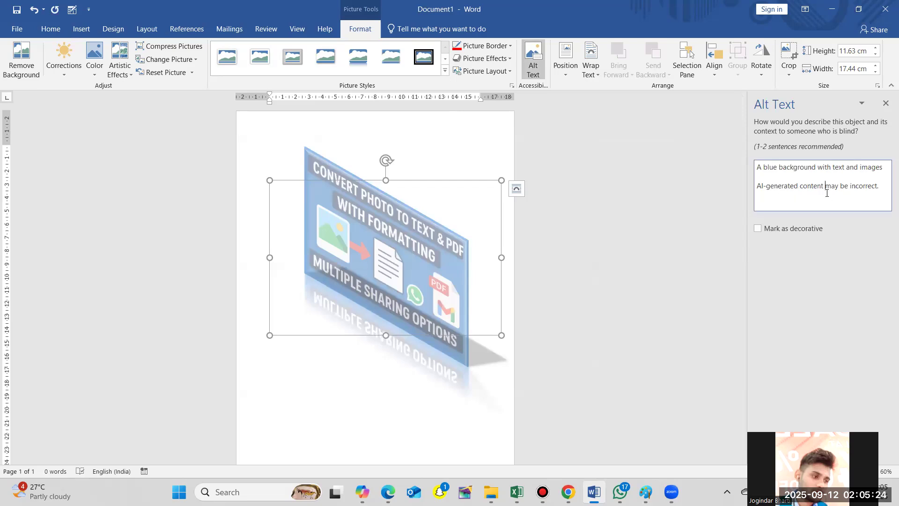
left_click(885, 106)
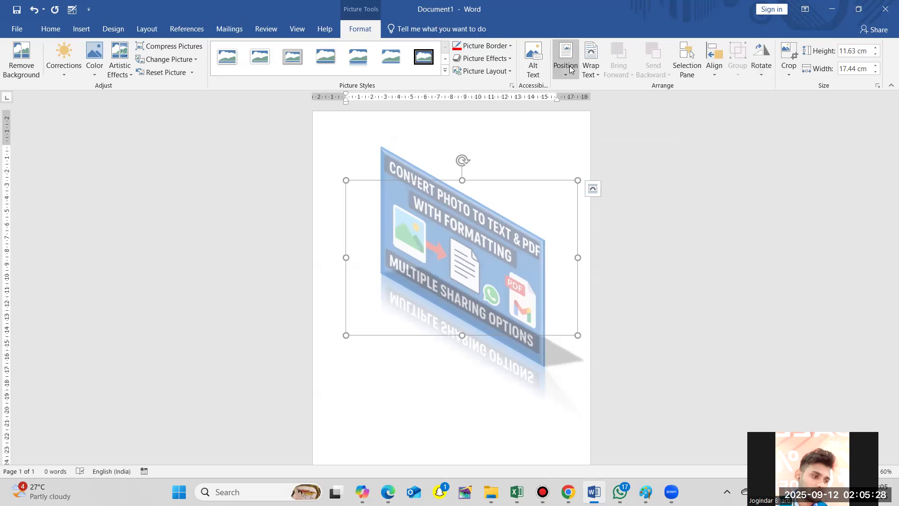
- Position the picture in the top left with square text wrapping and shrink it to about 5.94 cm high by 8.92 cm wide
left_click(568, 71)
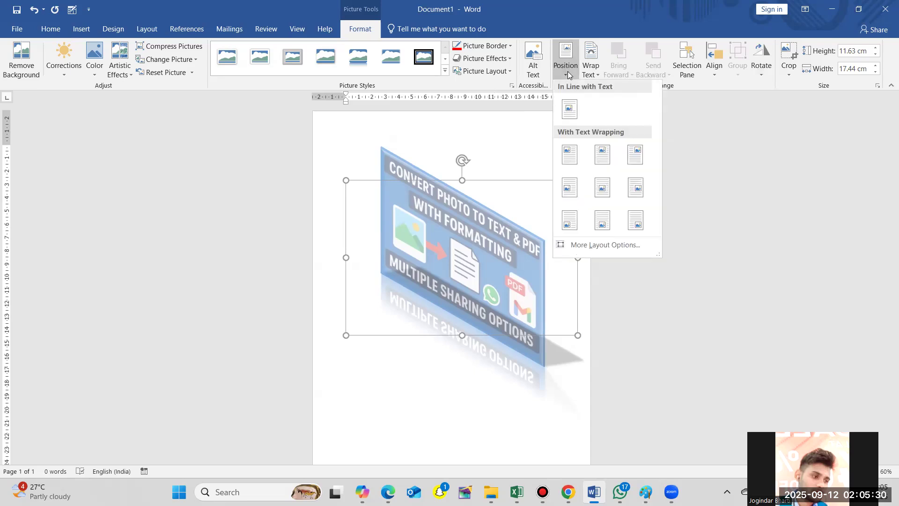
left_click(569, 152)
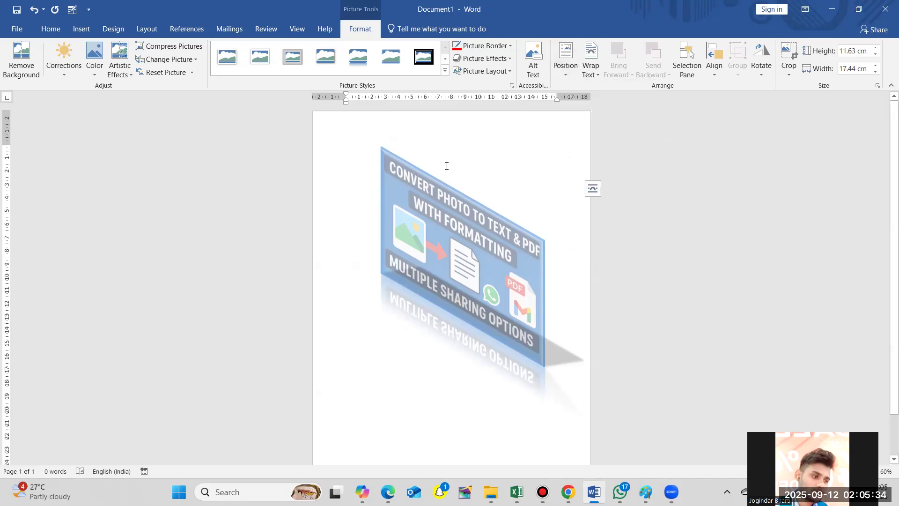
left_click_drag(578, 180, 409, 255)
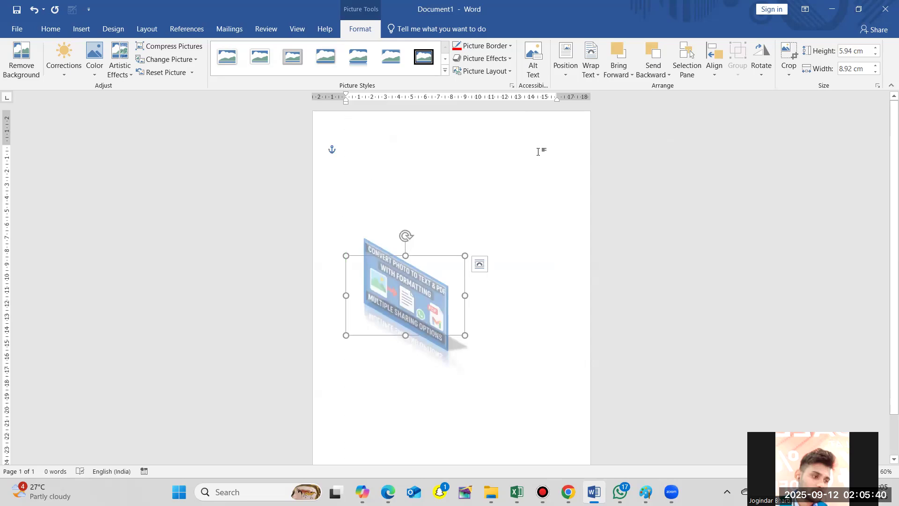
- Move the picture freely around the page, and position it in the top center with square text wrapping
left_click_drag(426, 276, 529, 171)
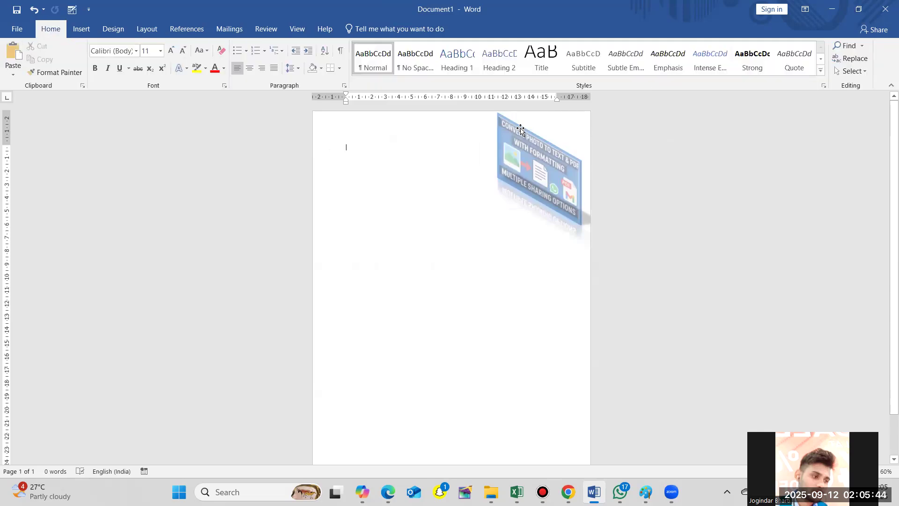
left_click_drag(519, 126, 397, 198)
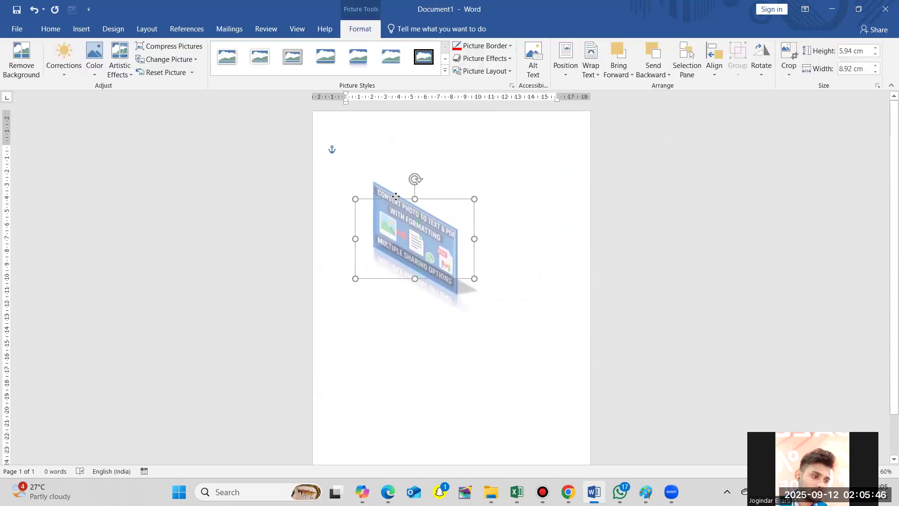
left_click(564, 70)
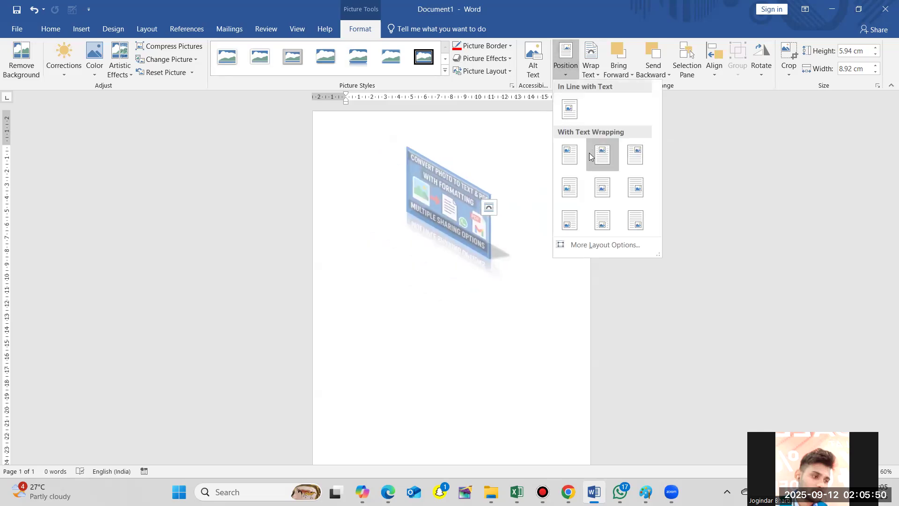
left_click(590, 153)
mouse_move(464, 207)
left_mouse_down()
mouse_move(456, 333)
mouse_move(463, 208)
left_mouse_up()
- Position the picture in the top right with square text wrapping
left_click(566, 75)
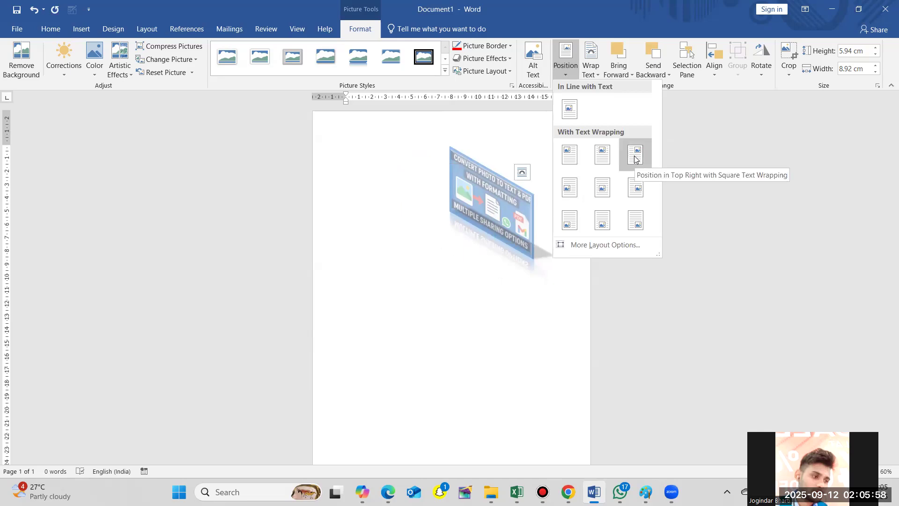
left_click(636, 156)
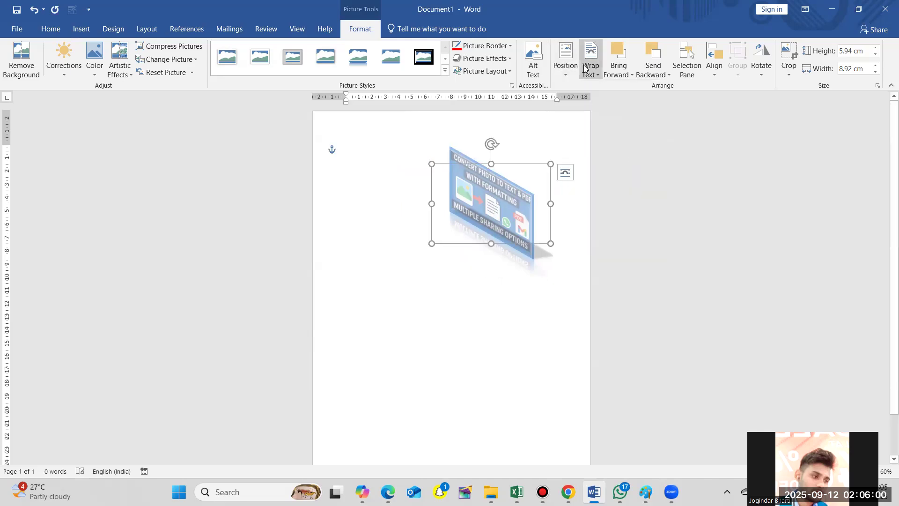
- Examine the picture's advanced position layout options, including the references for horizontal alignment, and leave them without applying changes
left_click(572, 74)
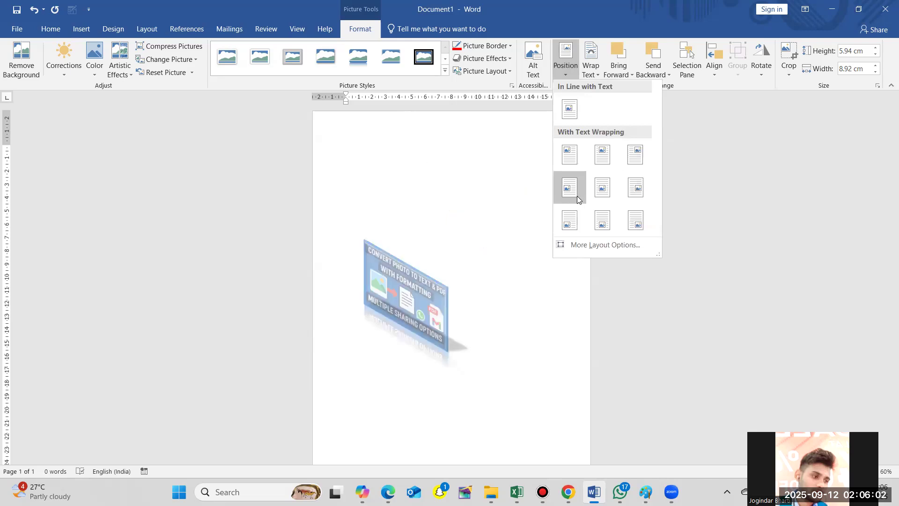
left_click(625, 245)
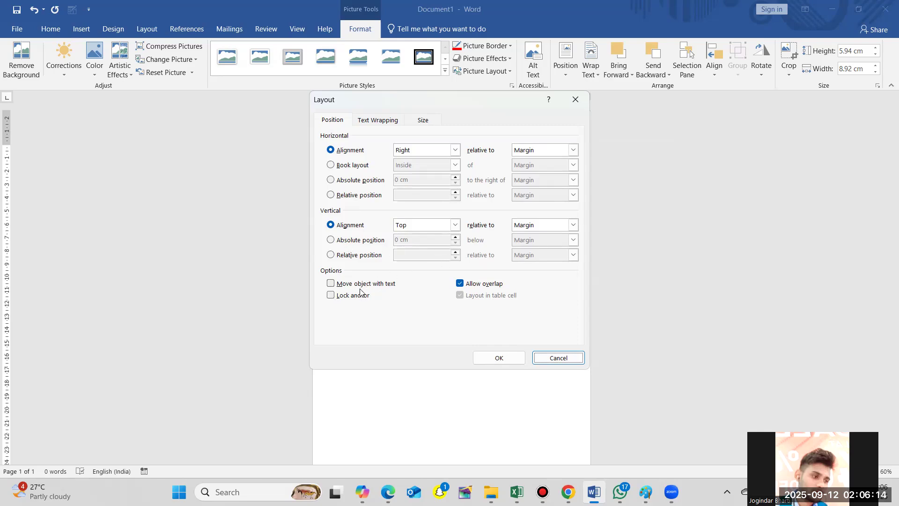
left_click(573, 152)
left_click(573, 152)
left_click(573, 152)
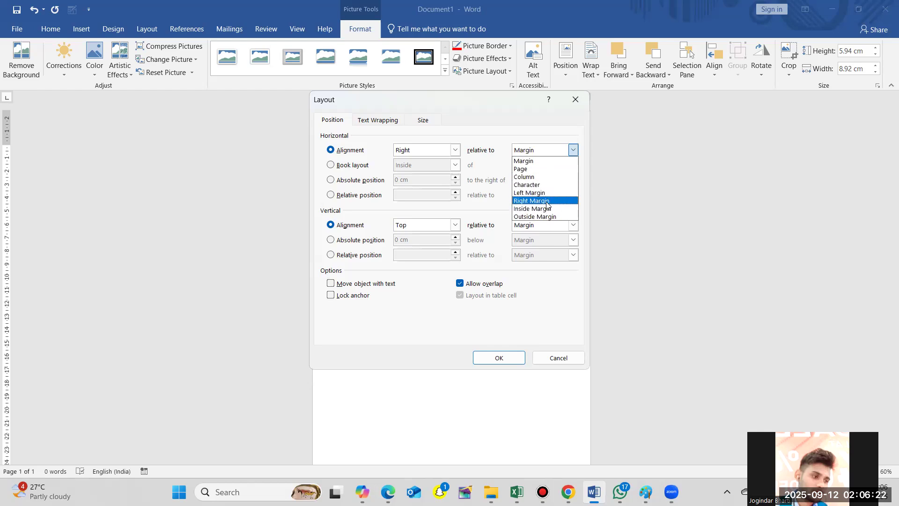
left_click(575, 106)
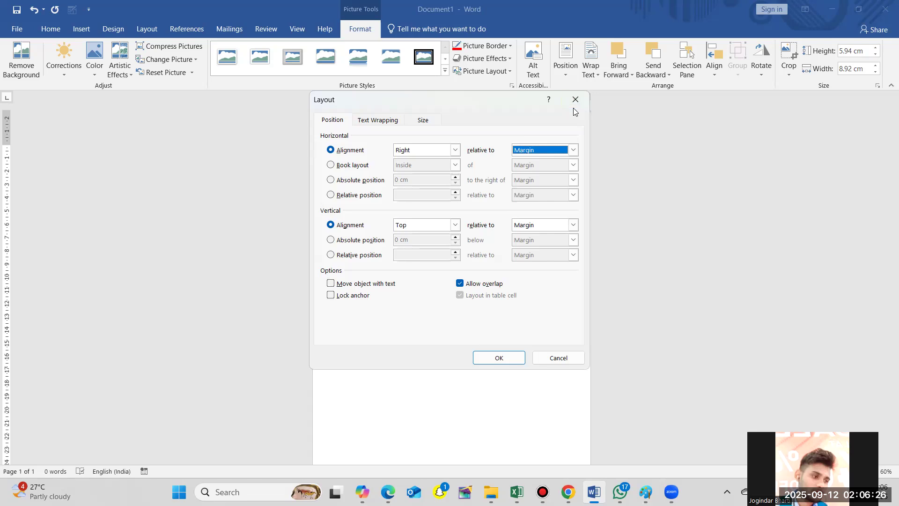
left_click(560, 359)
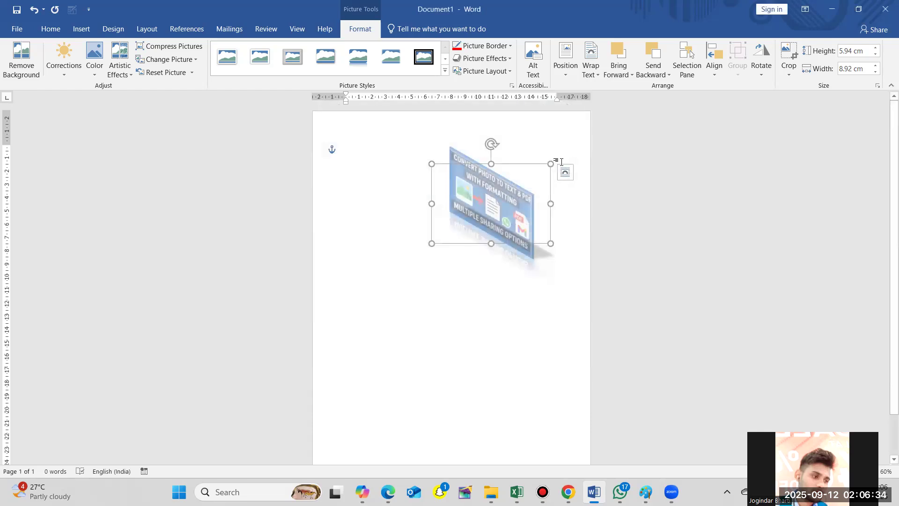
- Set the picture's text wrapping to Tight
left_click(592, 75)
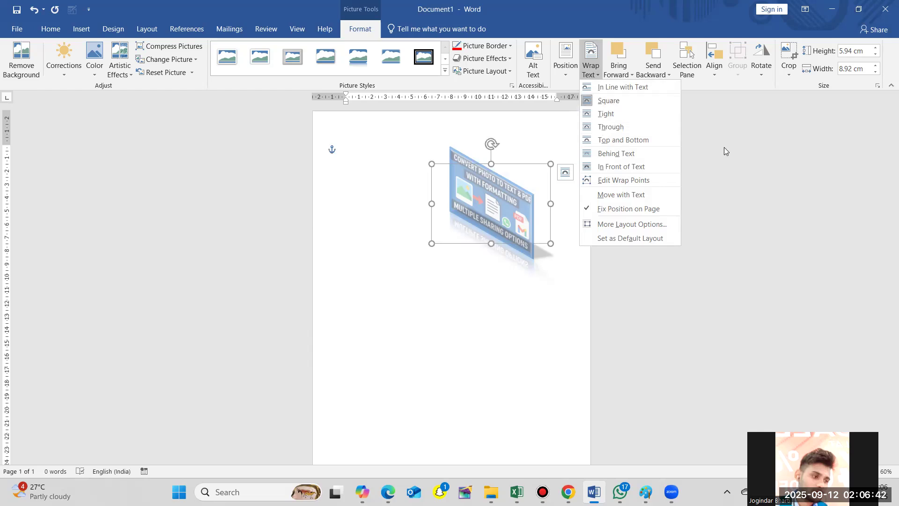
left_click(607, 115)
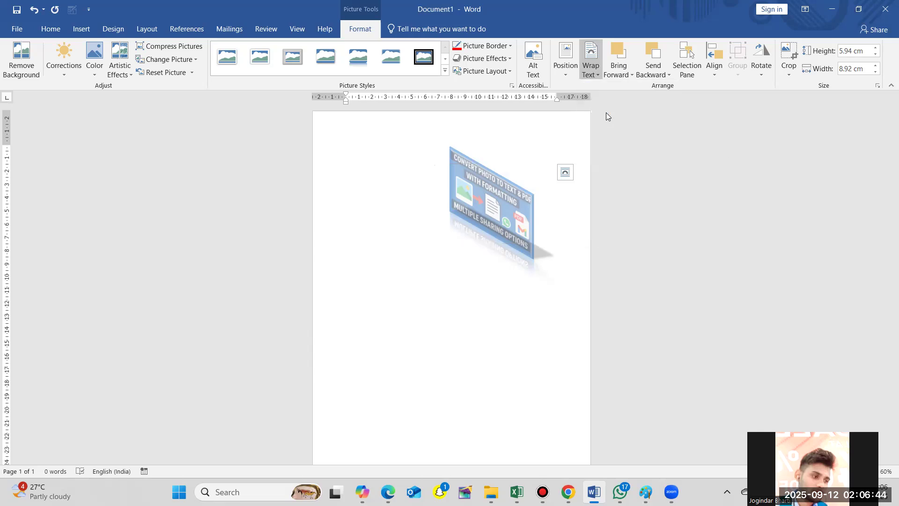
- Fill the page with sample paragraphs at the start of the document using the =Rand() function
left_click(411, 281)
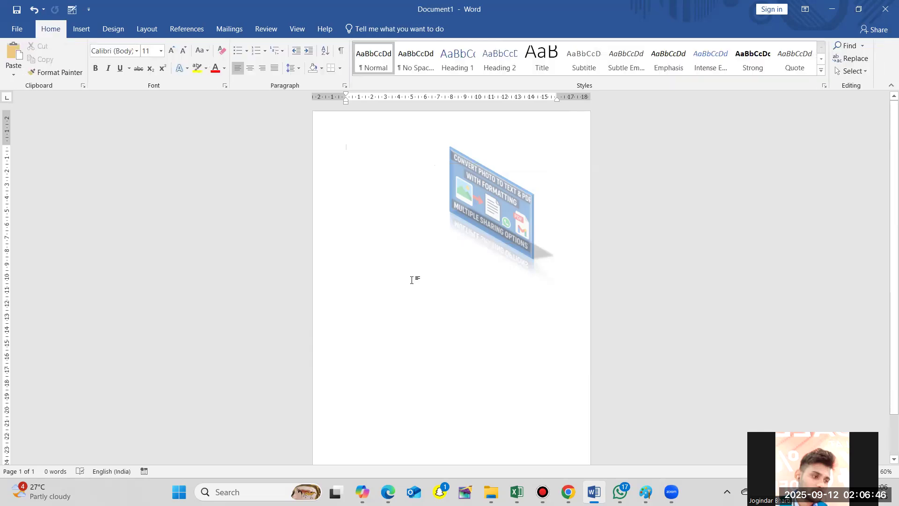
type("-")
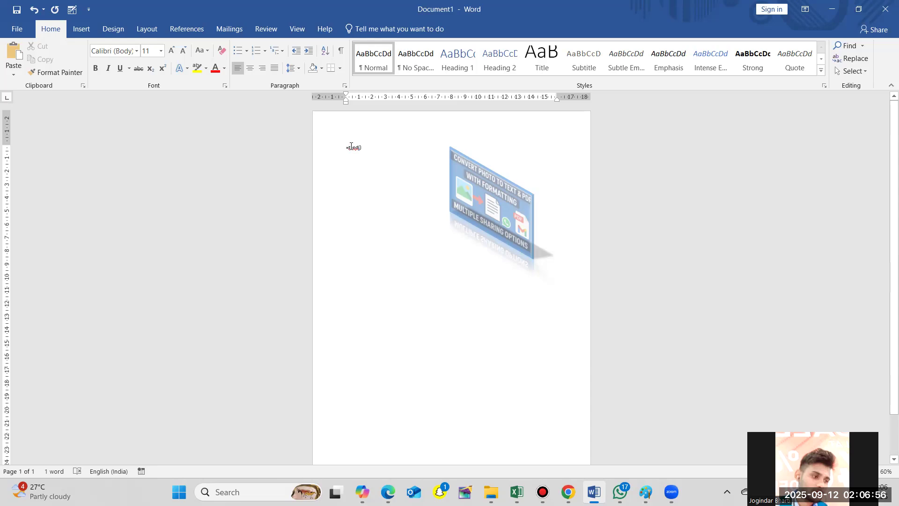
key("BackSpace")
type("R")
key("Return")
key("BackSpace")
key("Return")
key("BackSpace")
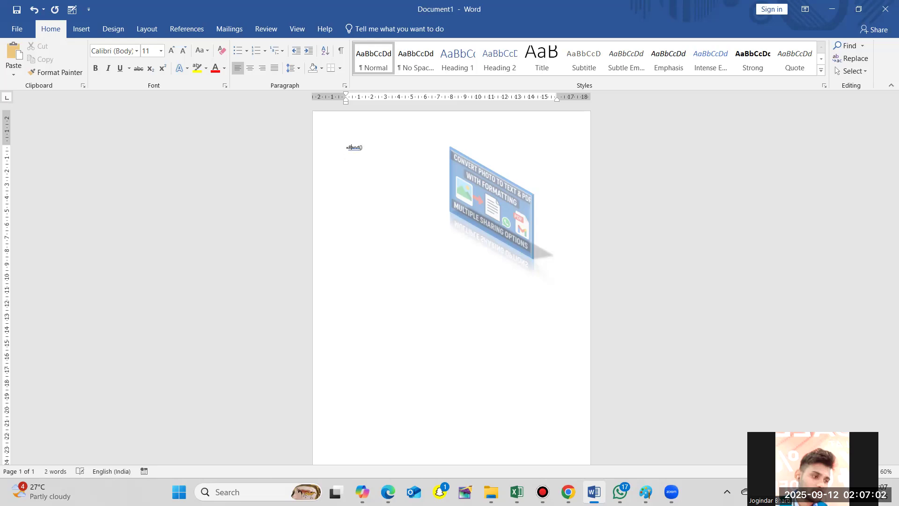
key("Return")
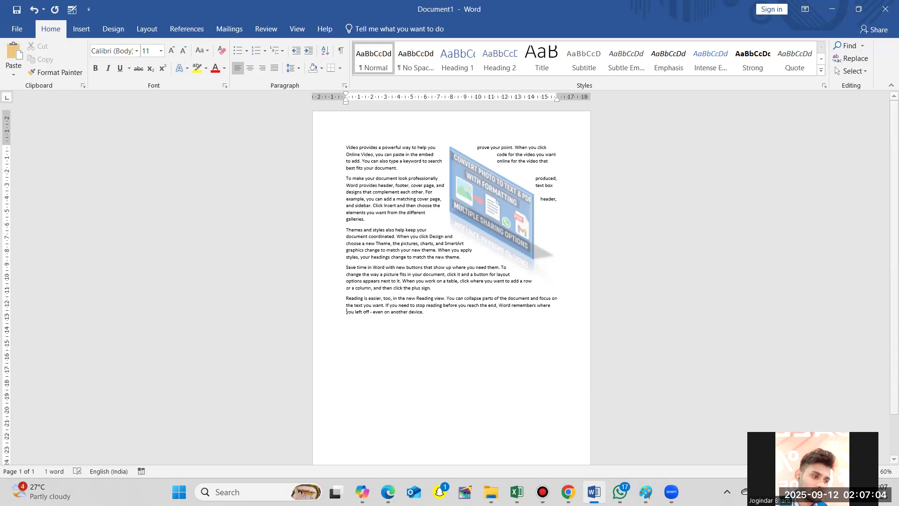
- Set the picture's text wrapping to Behind Text and deselect the picture
left_click(504, 194)
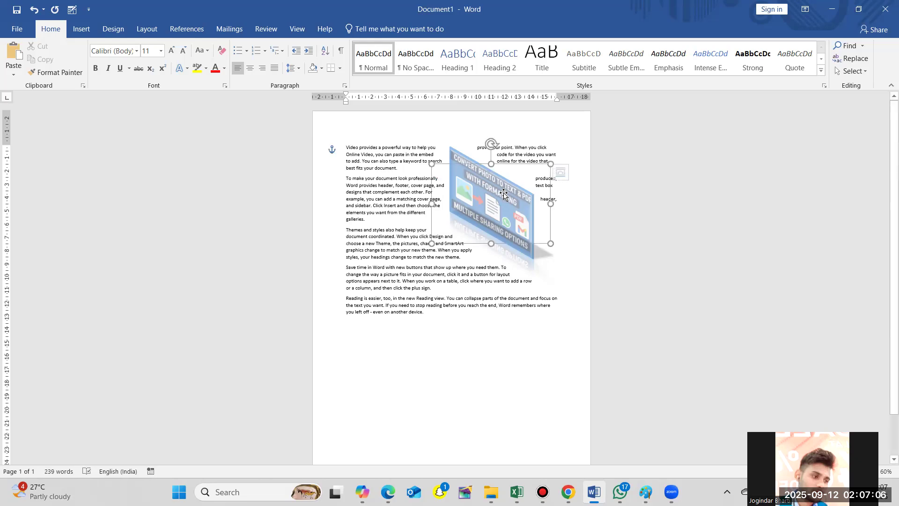
left_click(416, 161)
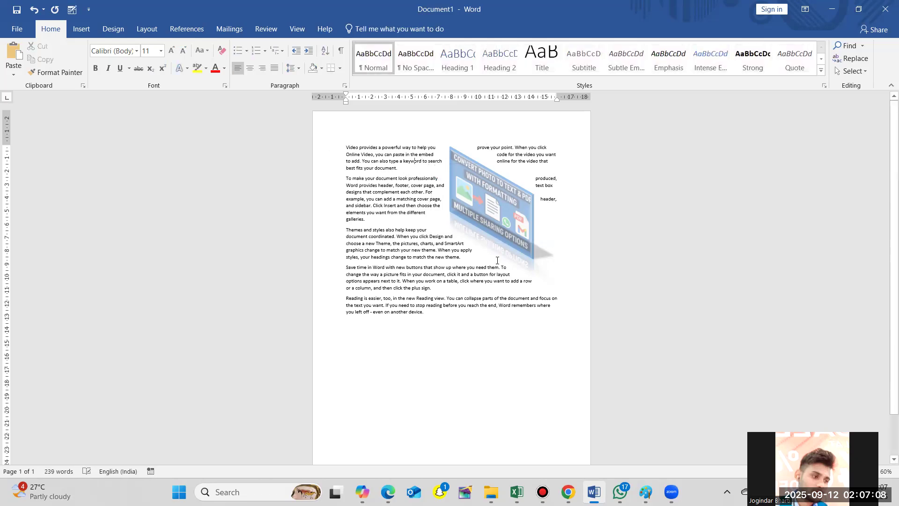
left_click(506, 209)
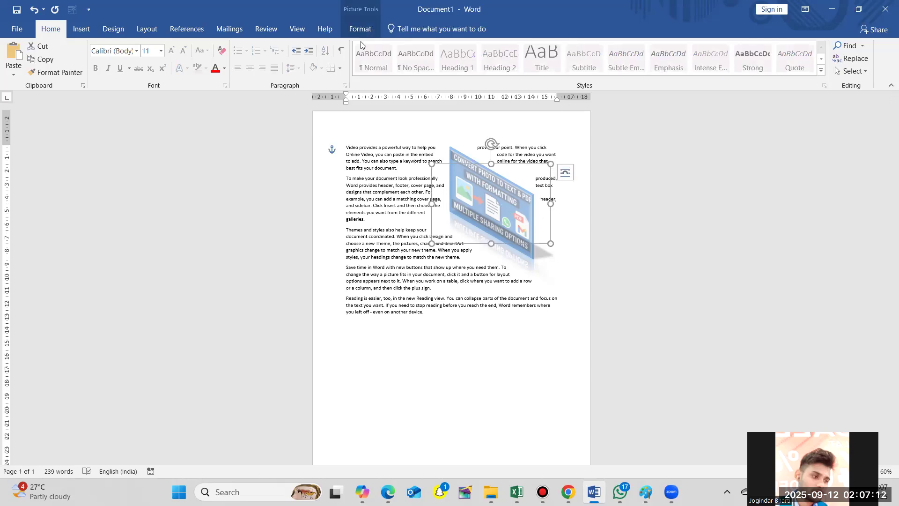
left_click(360, 29)
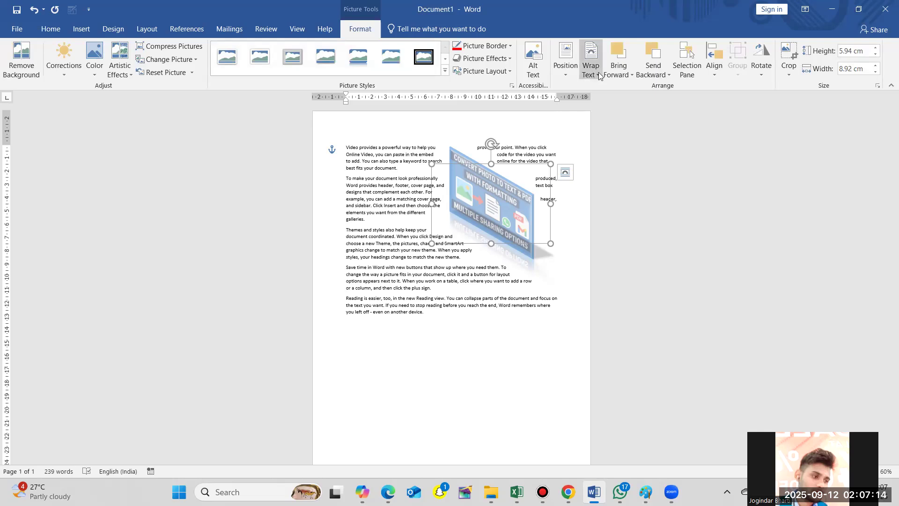
left_click(599, 73)
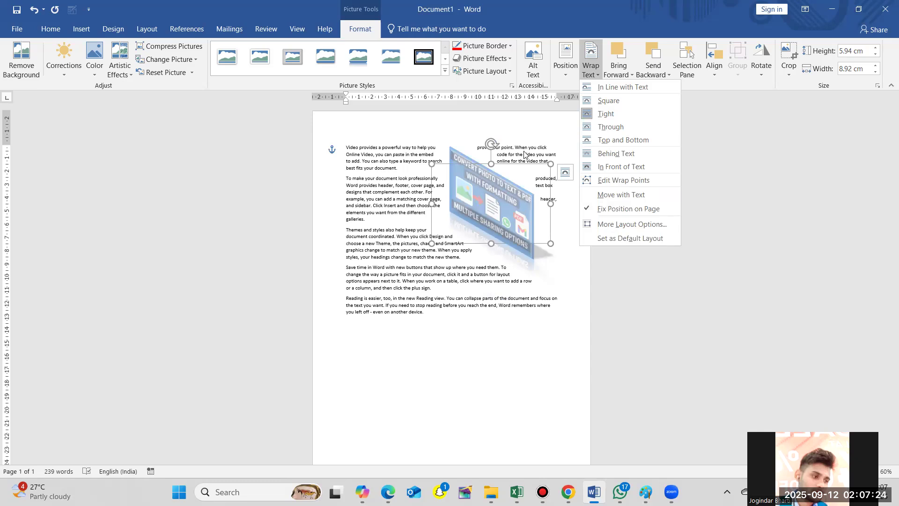
left_click(603, 155)
left_click(500, 331)
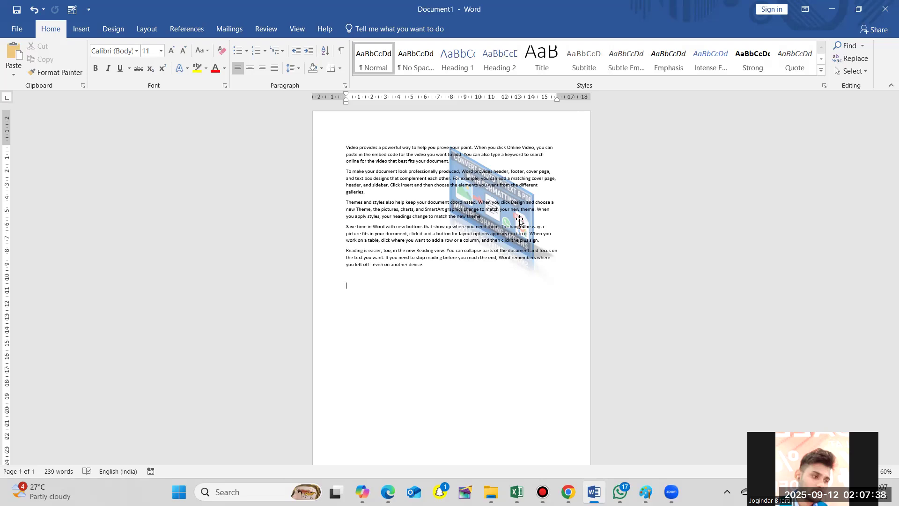
- Set the picture's text wrapping to In Front of Text and deselect the picture
left_click(520, 221)
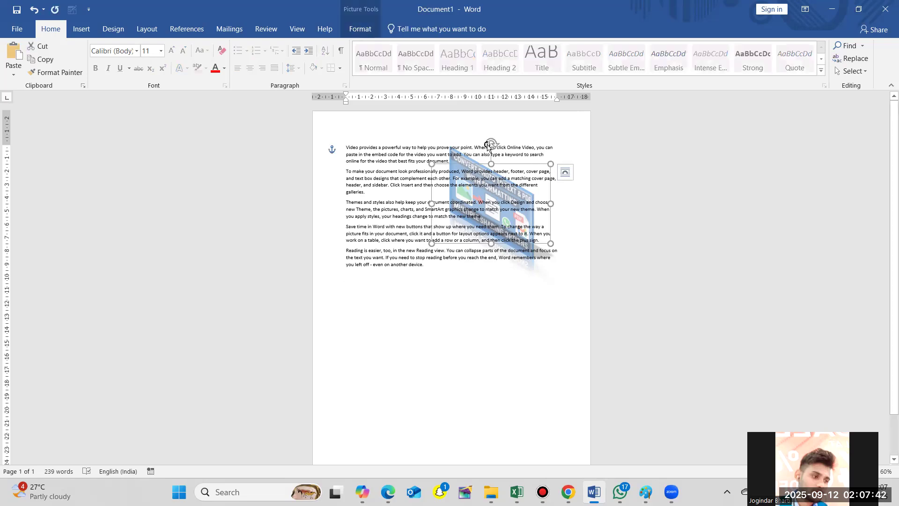
left_click(368, 32)
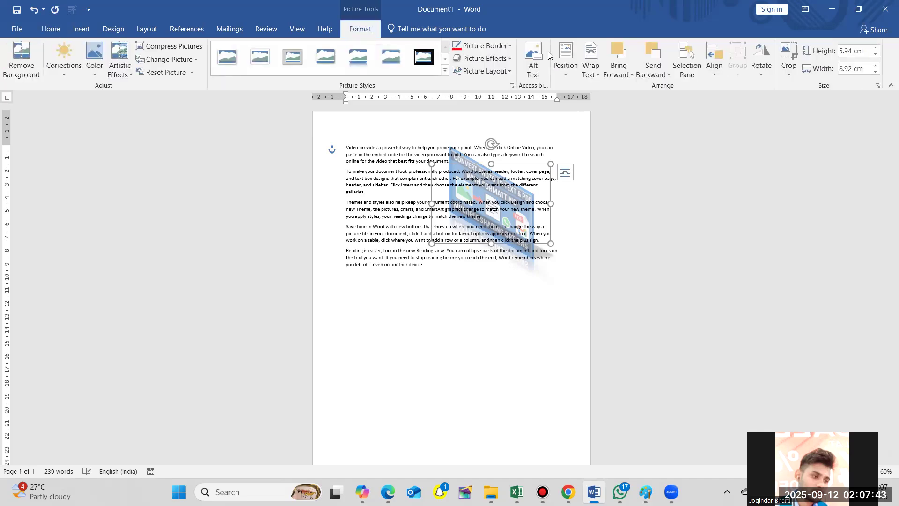
left_click(594, 75)
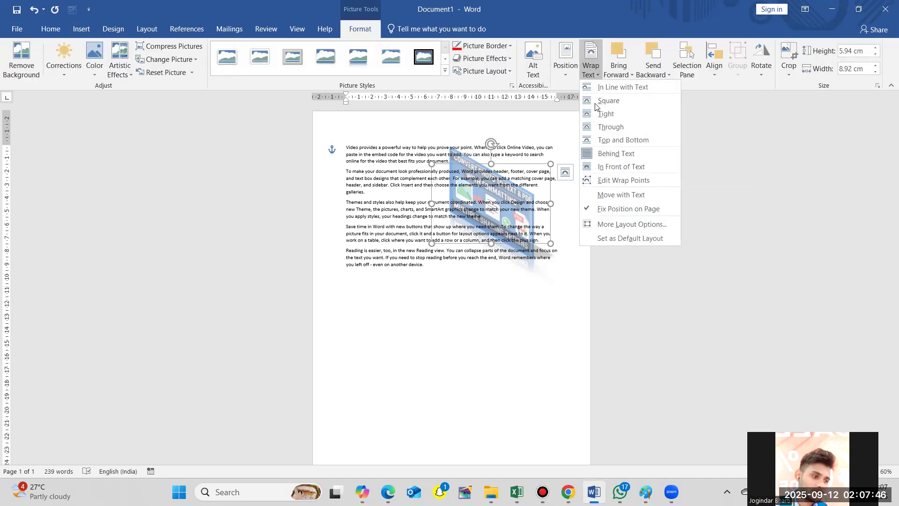
left_click(621, 168)
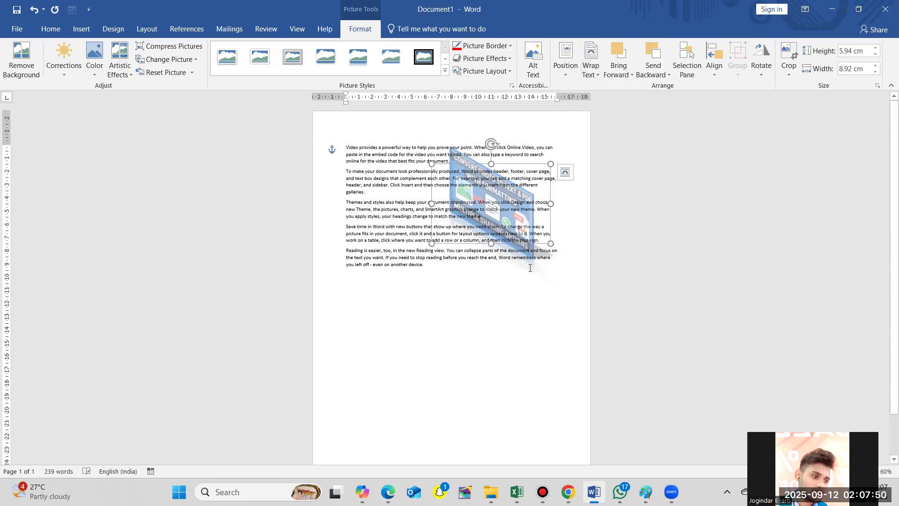
left_click(527, 282)
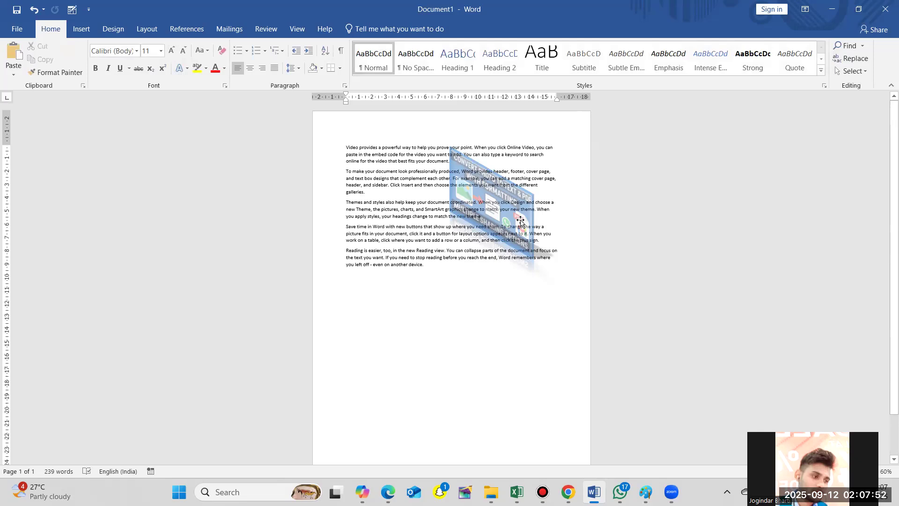
- Set the picture to move with the text, then shrink it to about 4.23 cm high by 6.35 cm wide
left_click(521, 223)
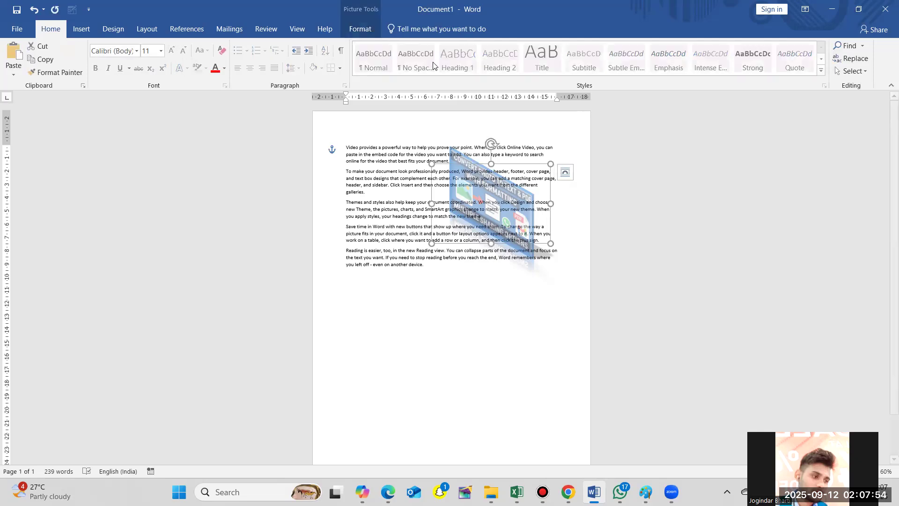
left_click(358, 30)
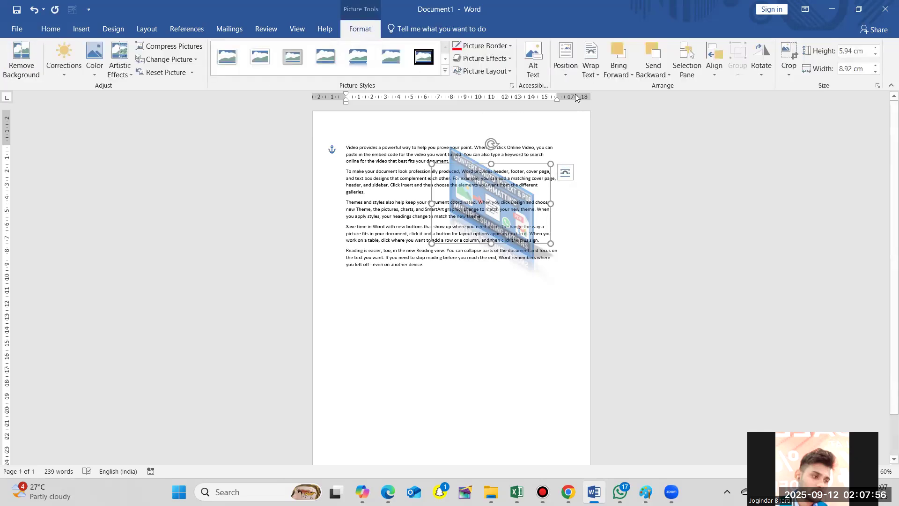
left_click(600, 71)
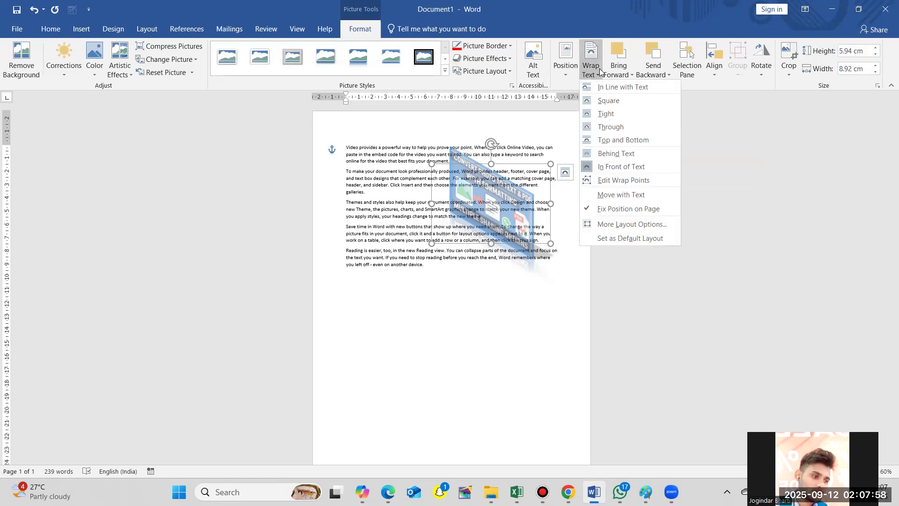
left_click(618, 197)
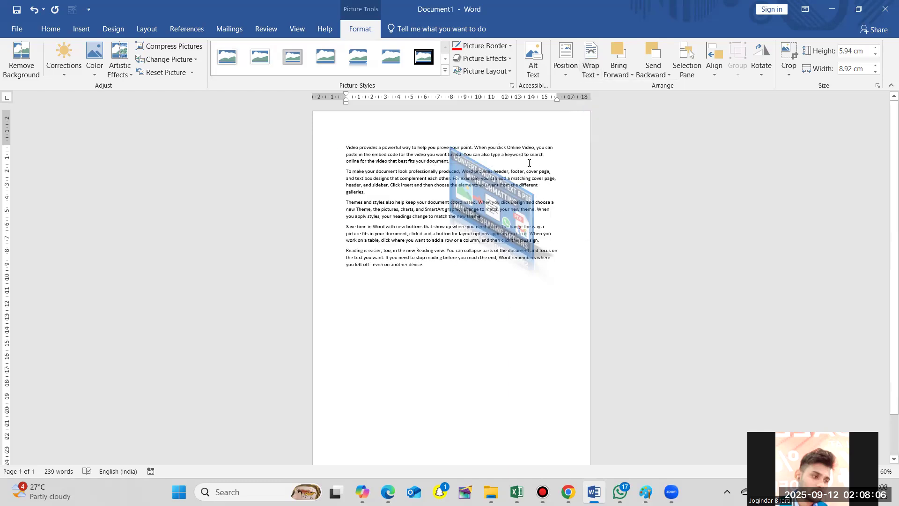
left_click(530, 163)
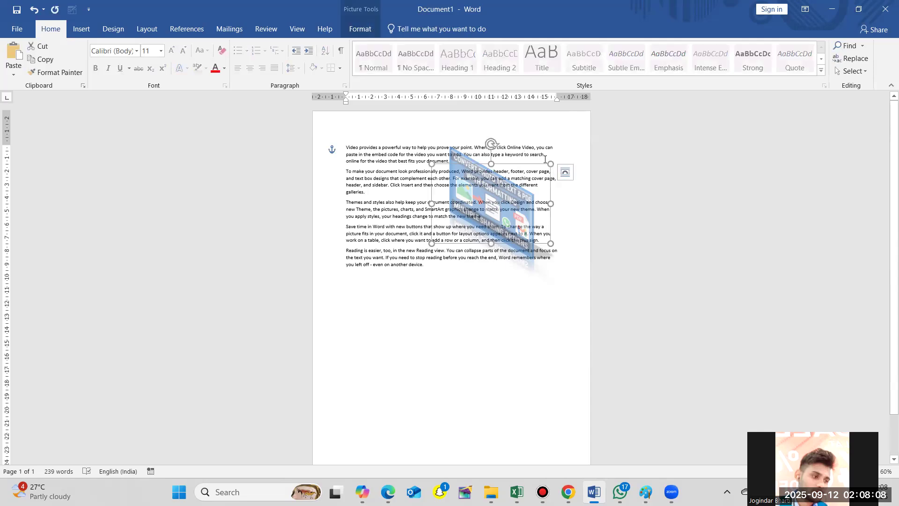
mouse_move(515, 209)
left_mouse_down()
mouse_move(494, 216)
mouse_move(478, 287)
mouse_move(471, 281)
mouse_move(487, 201)
mouse_move(510, 205)
left_mouse_up()
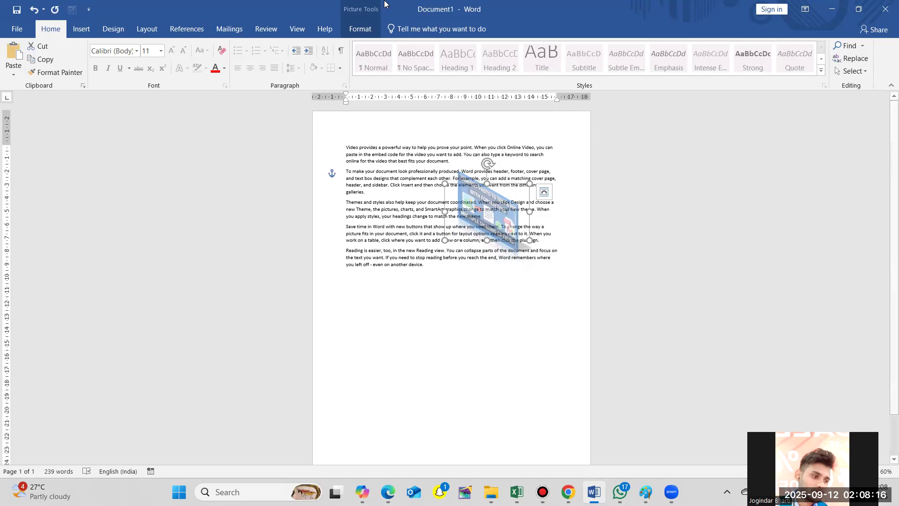
- Make the picture's current text wrapping the default layout
left_click(362, 29)
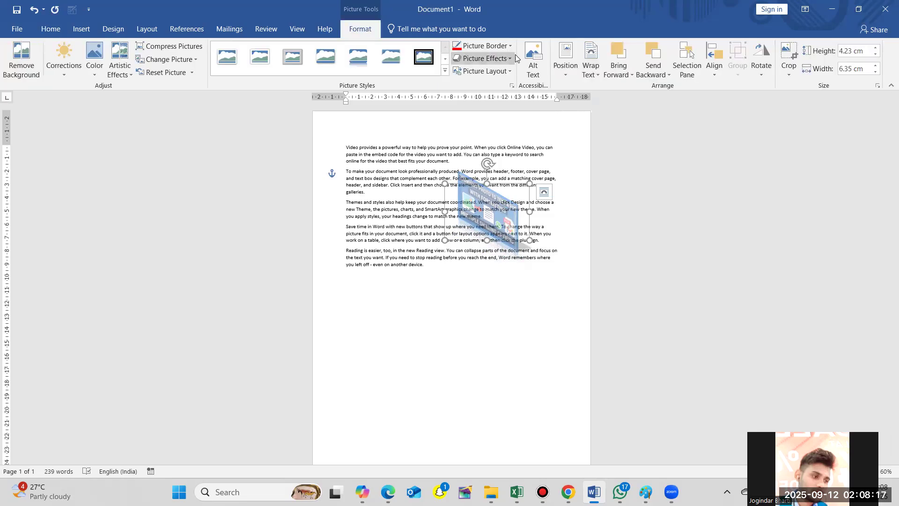
left_click(594, 70)
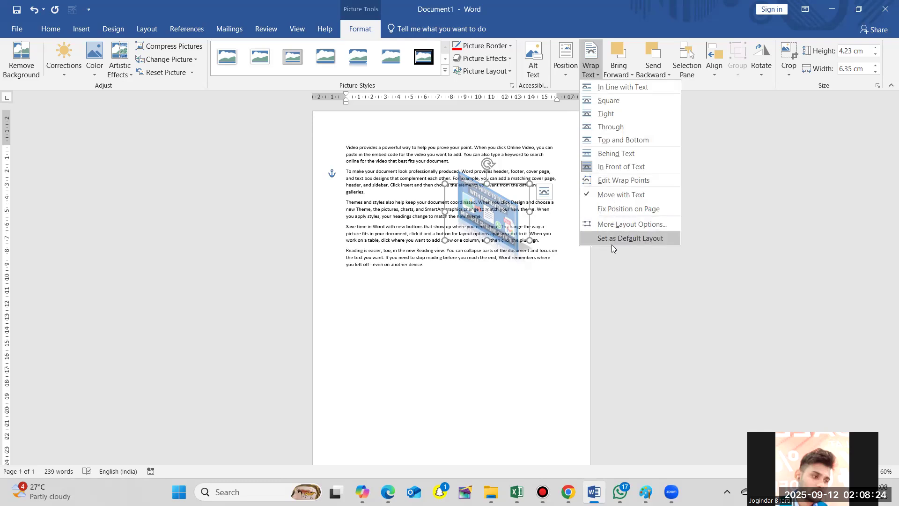
left_click(628, 239)
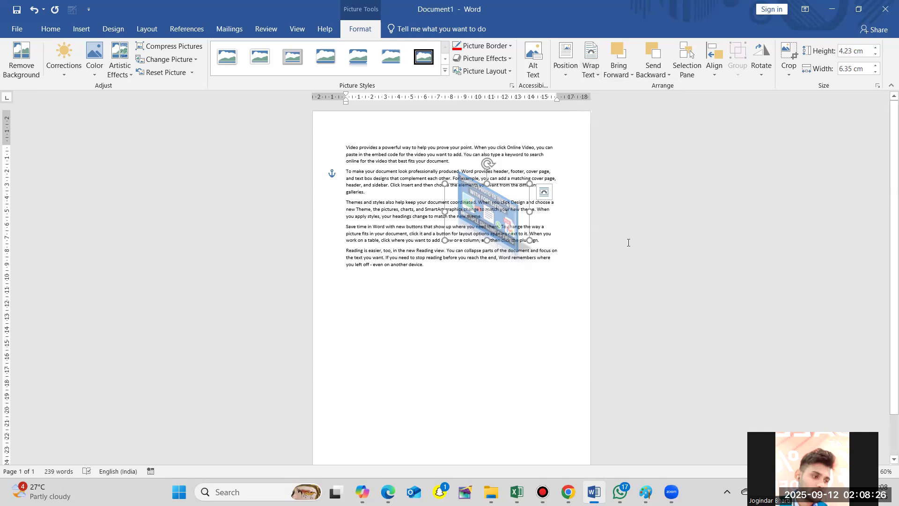
- Examine the advanced text wrapping options, including Through with its wrap sides, Tight, and Top and bottom, and leave them without applying changes
left_click(593, 75)
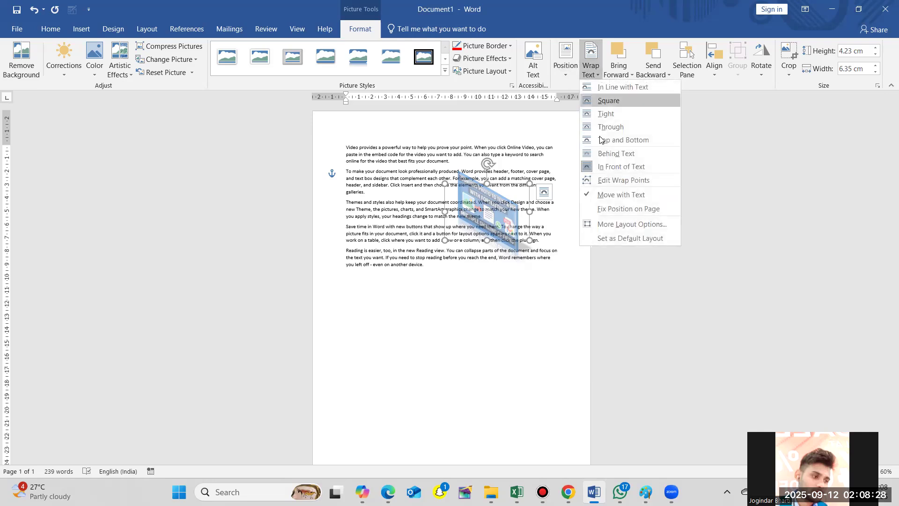
left_click(617, 223)
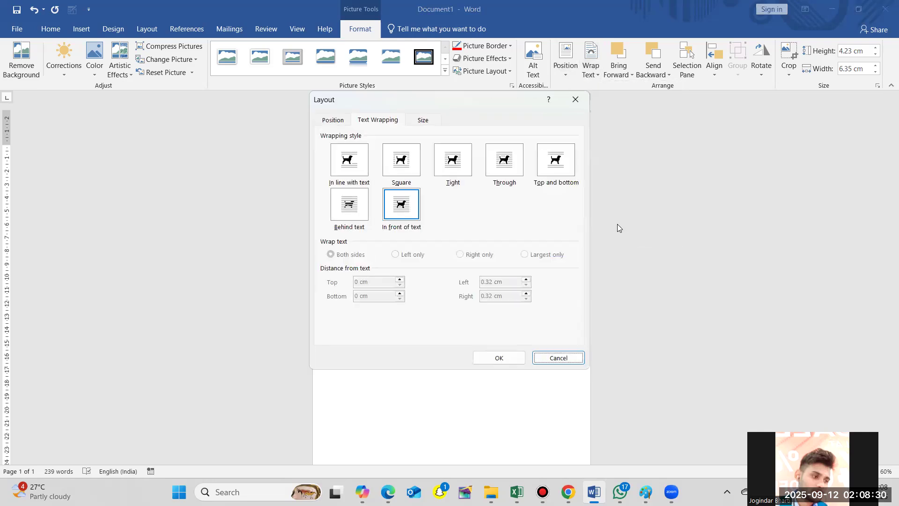
left_click(452, 161)
left_click(509, 178)
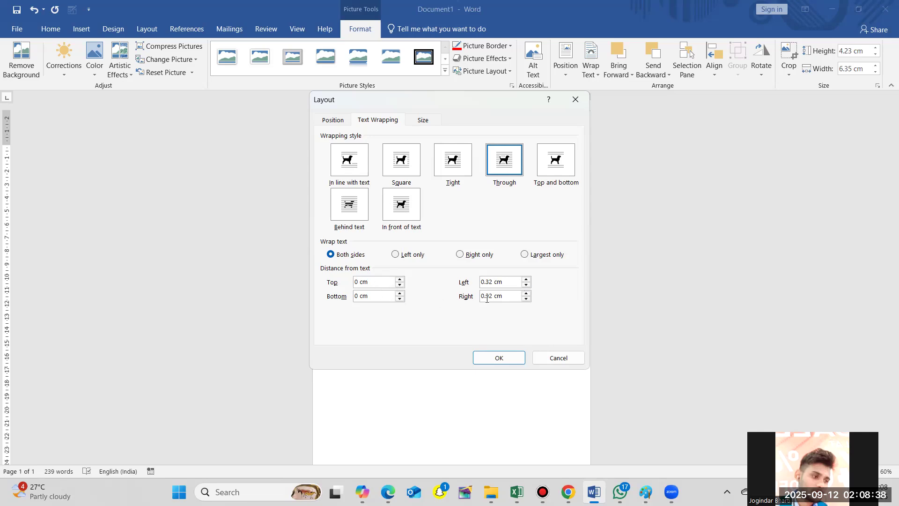
left_click(405, 256)
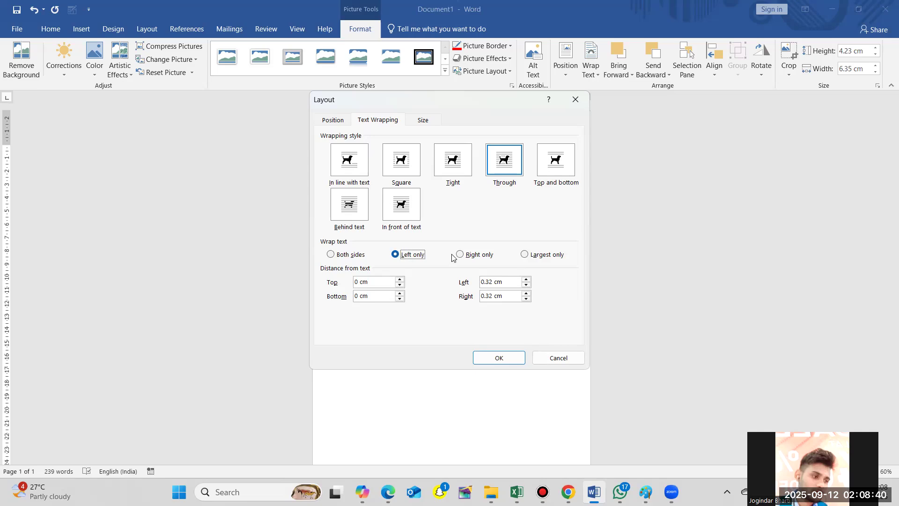
left_click(473, 257)
left_click(529, 256)
left_click(457, 163)
left_click(551, 171)
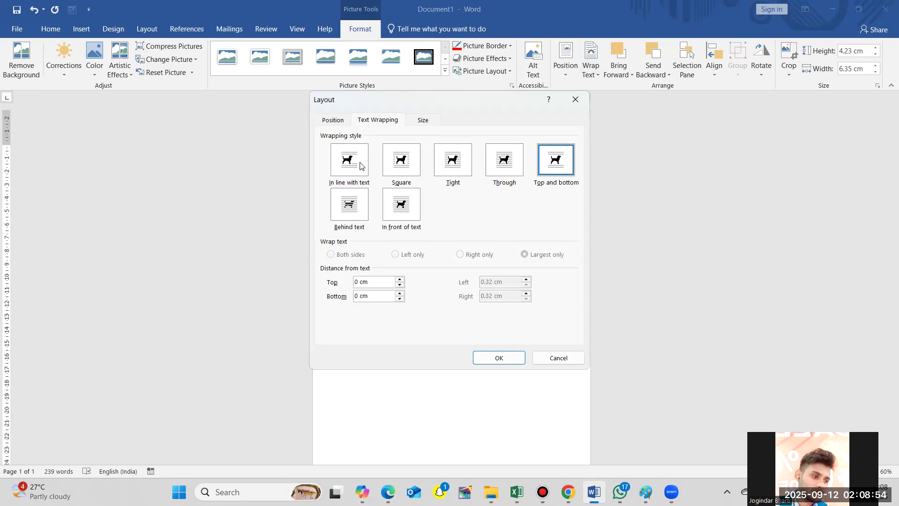
left_click(558, 357)
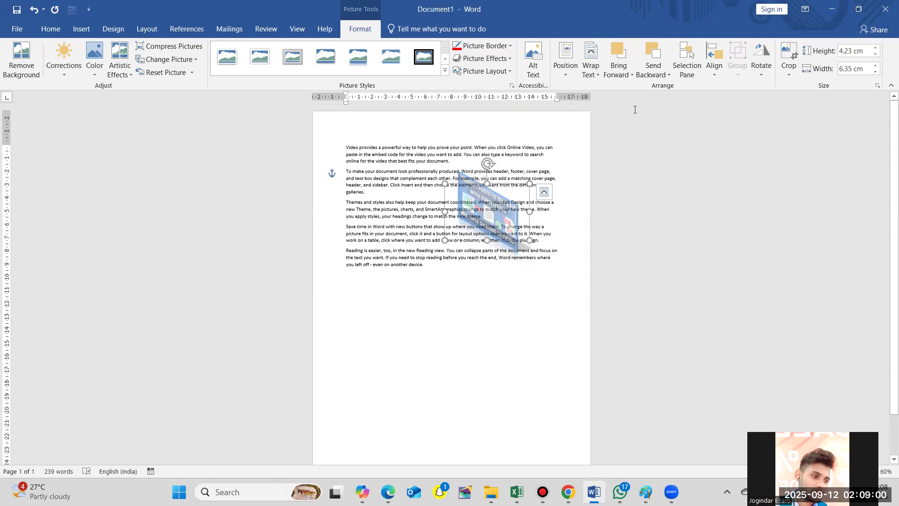
- Raise the picture in the stacking order using Bring Forward, Bring to Front and Bring in Front of Text
left_click(630, 74)
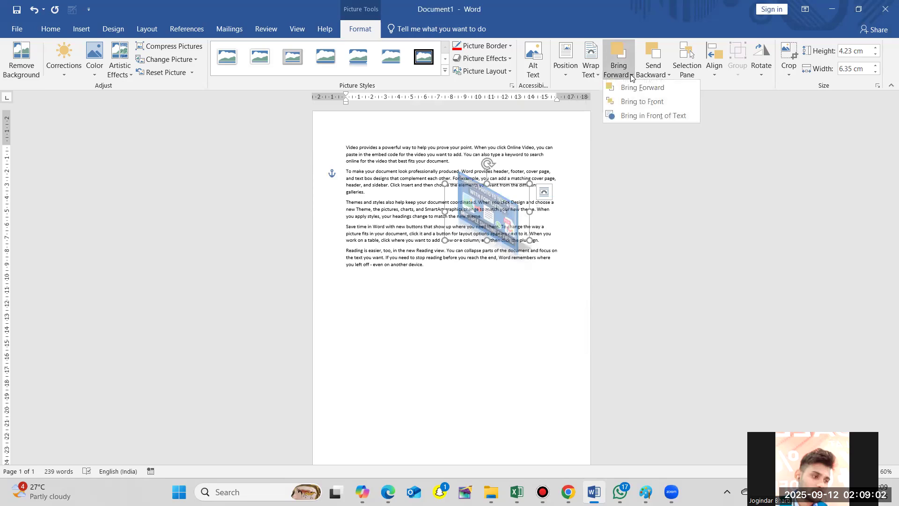
left_click(631, 92)
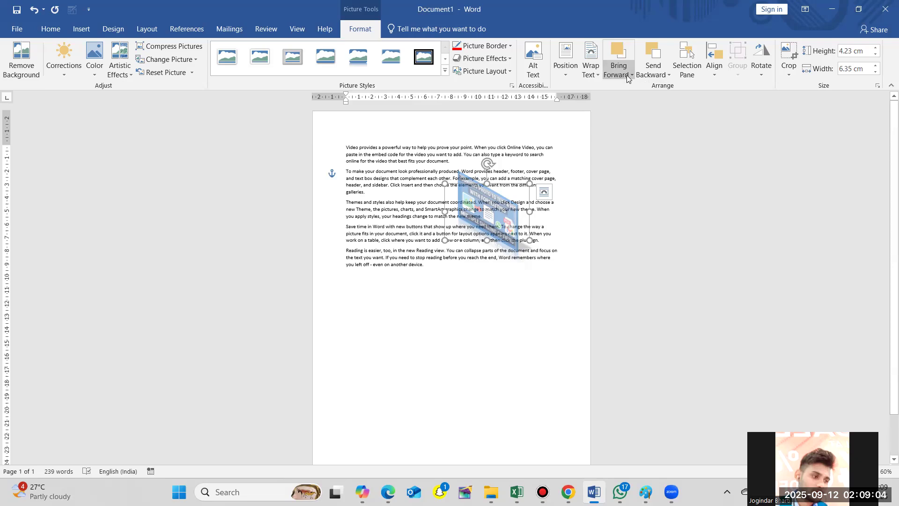
left_click(627, 75)
left_click(632, 102)
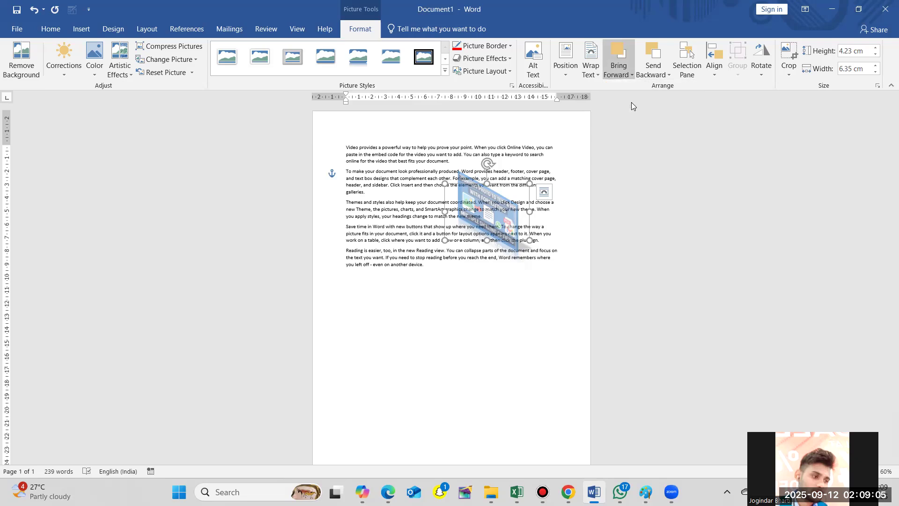
left_click(624, 77)
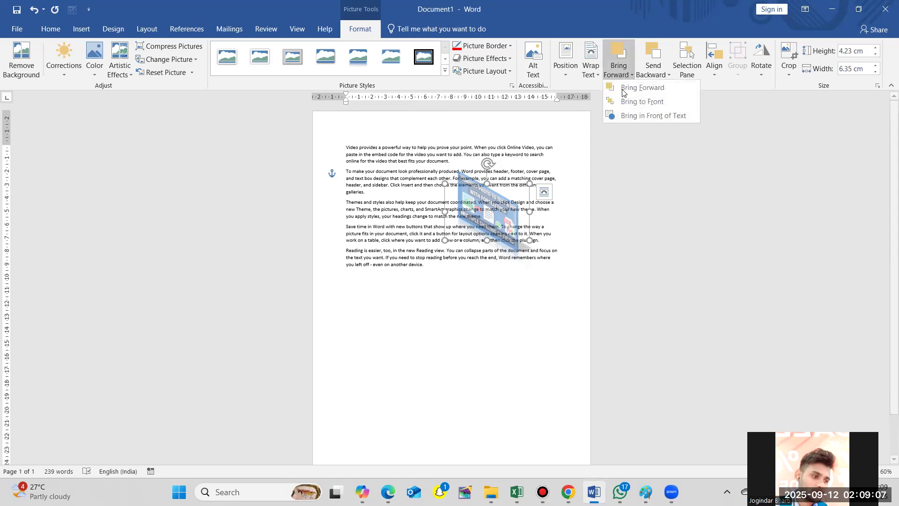
left_click(626, 115)
- Lower the picture in the stacking order using Send to Back, Send Backward and Send Behind Text
left_click(660, 76)
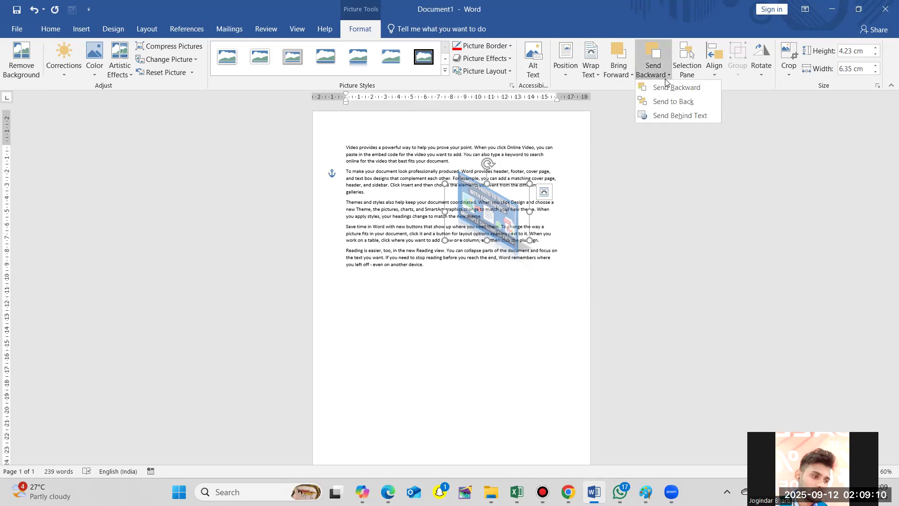
left_click(670, 103)
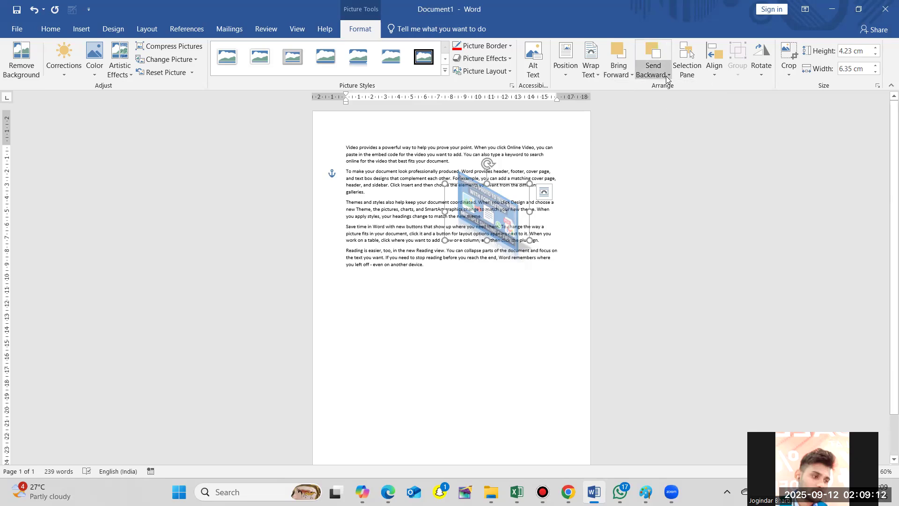
left_click(660, 75)
left_click(669, 88)
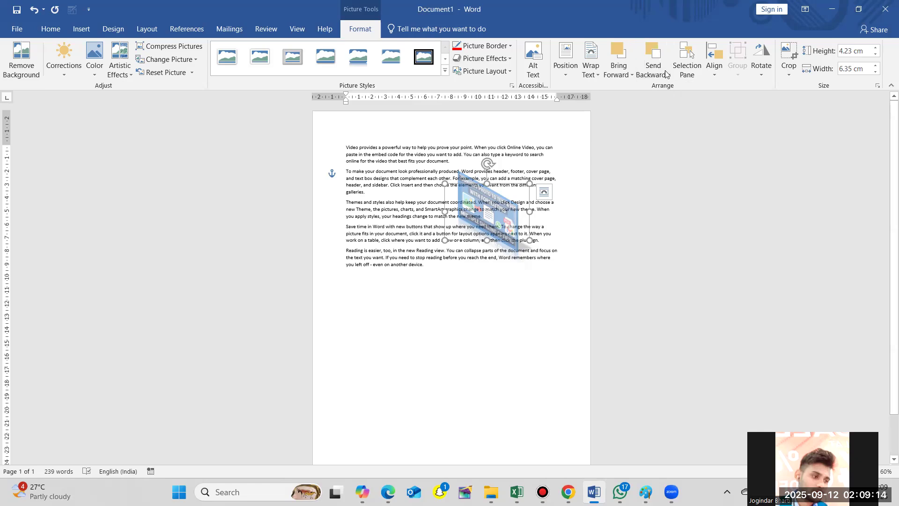
left_click(661, 75)
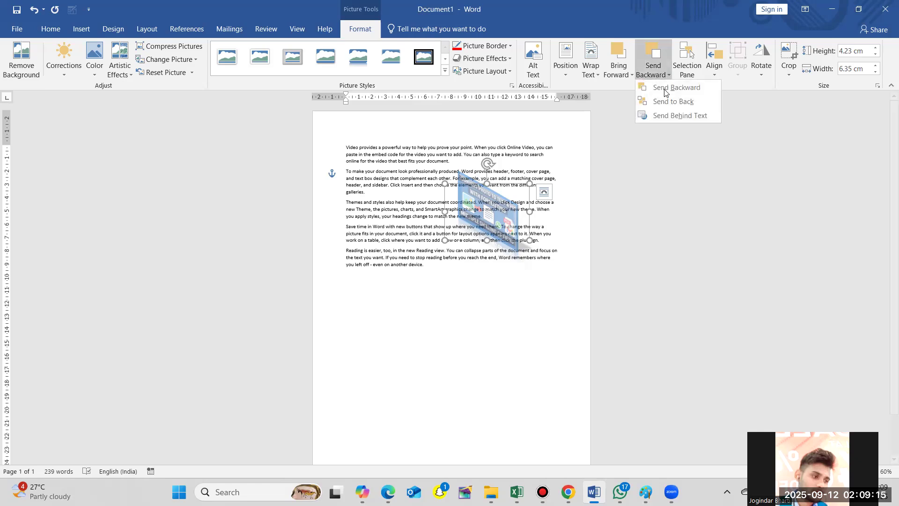
left_click(664, 114)
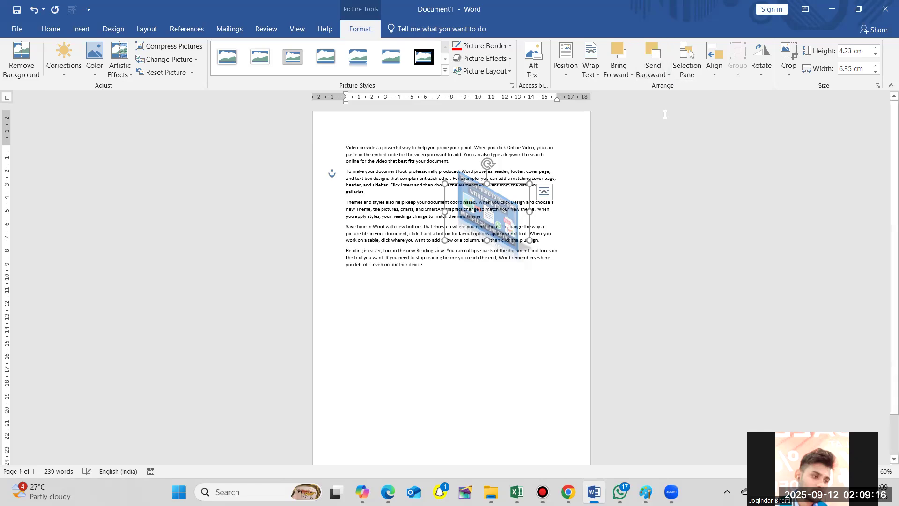
- Hide all objects through the Selection pane, show them again and close the pane
left_click(690, 60)
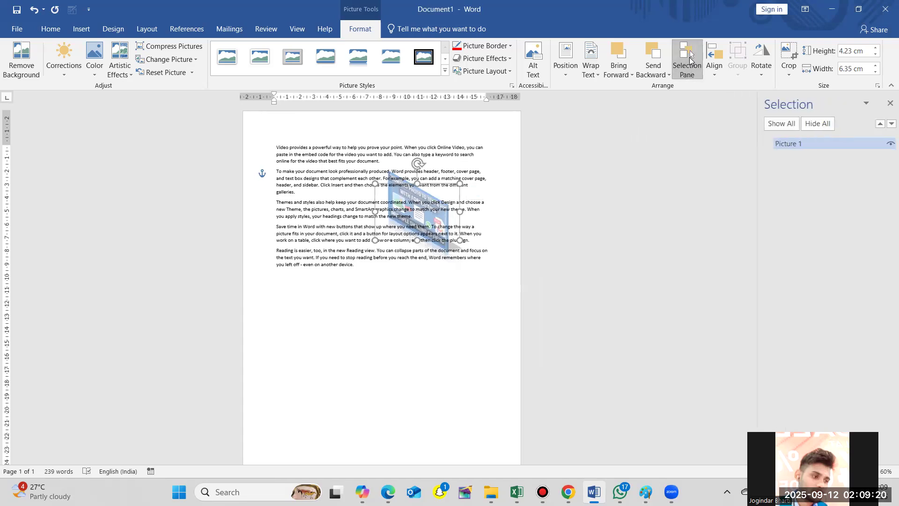
left_click(812, 125)
left_click(789, 125)
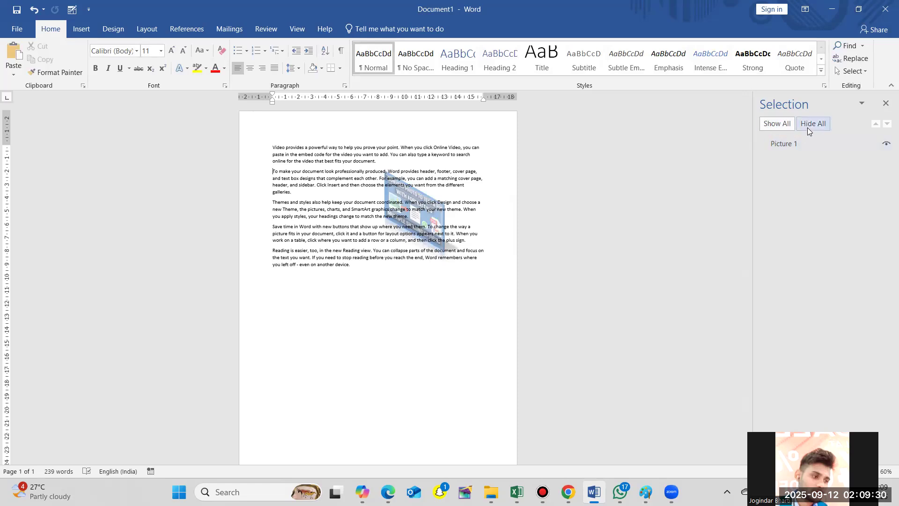
left_click(886, 105)
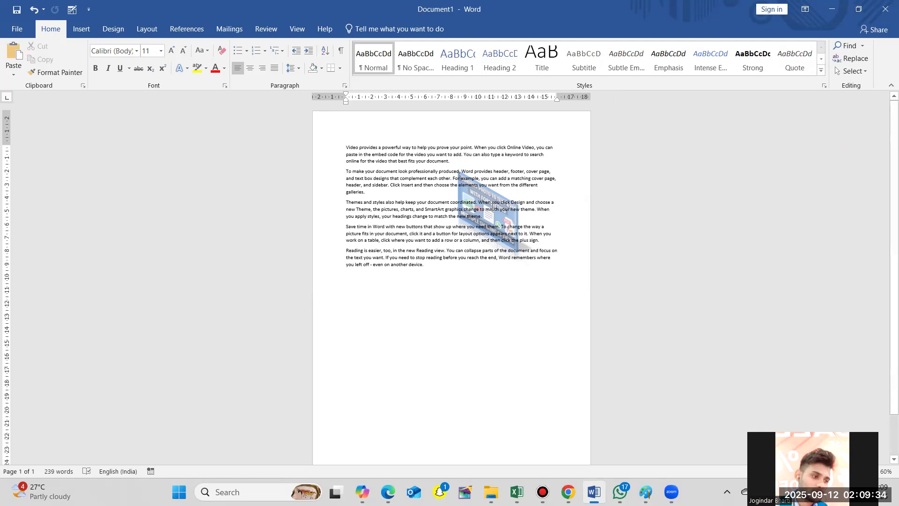
- Align the picture horizontally relative to the margins, first with Align Center and finally with Align Left
left_click(490, 205)
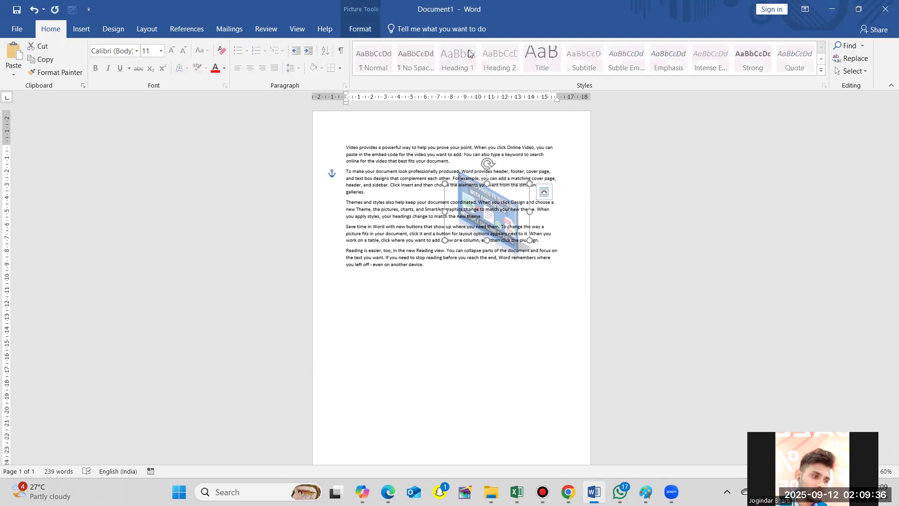
left_click(364, 31)
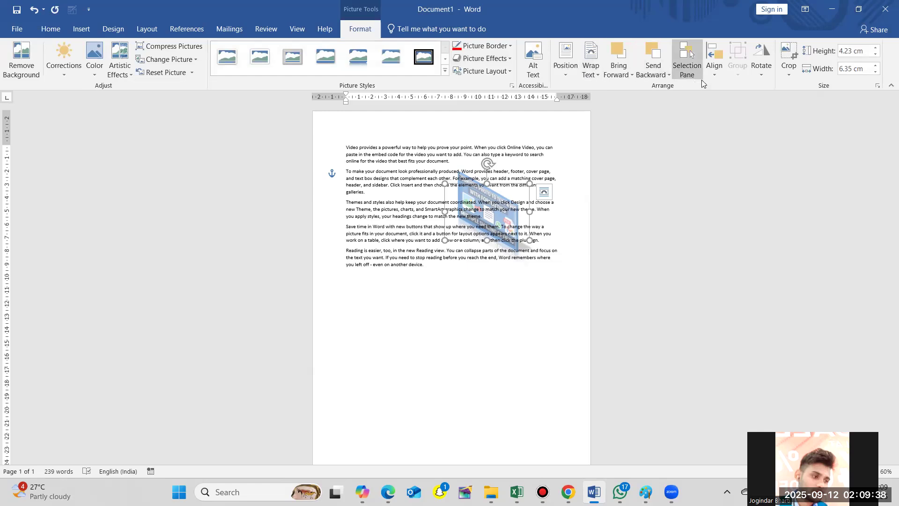
left_click(717, 76)
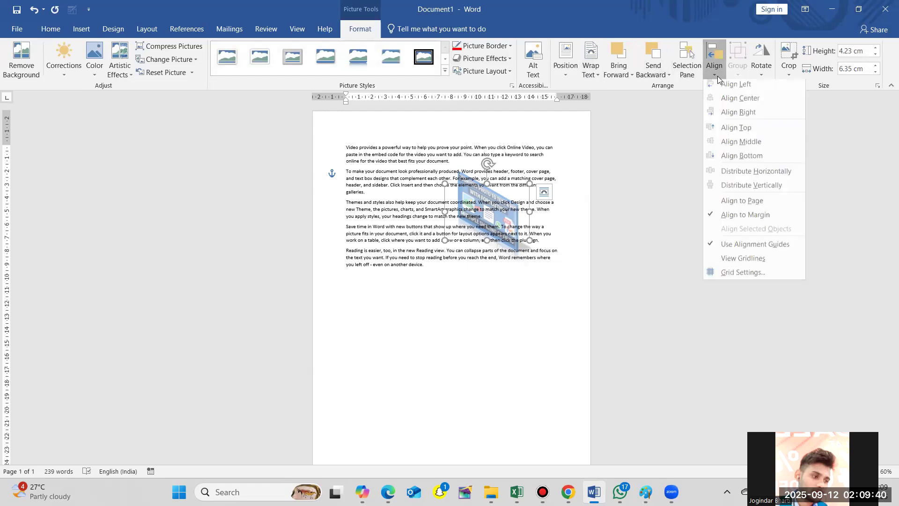
left_click(726, 101)
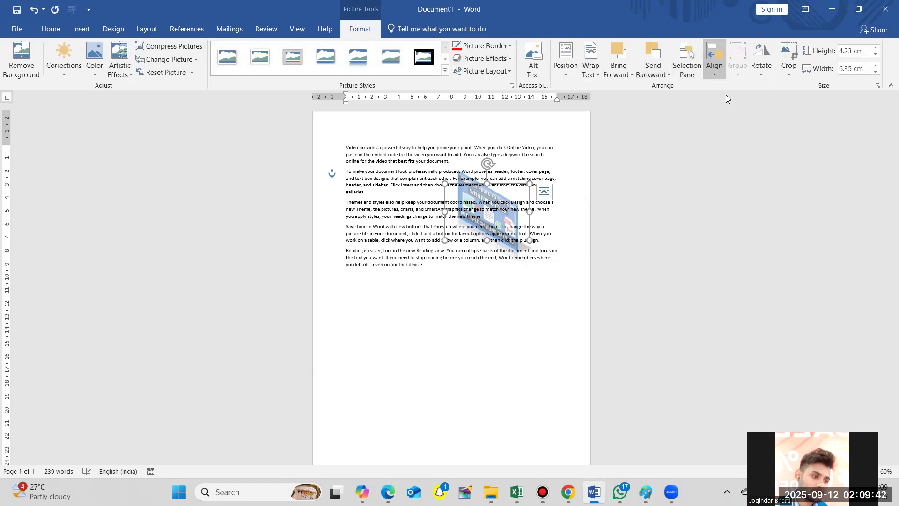
left_click(716, 71)
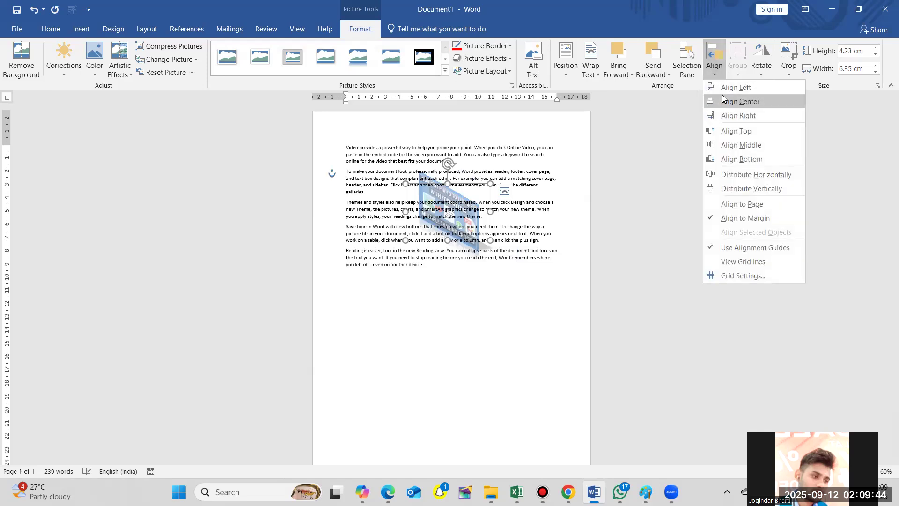
left_click(724, 101)
left_click(709, 75)
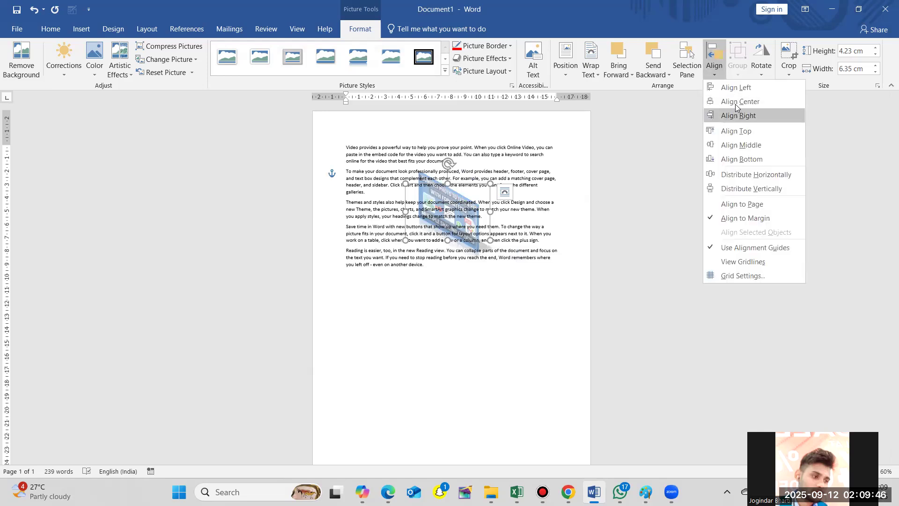
left_click(752, 89)
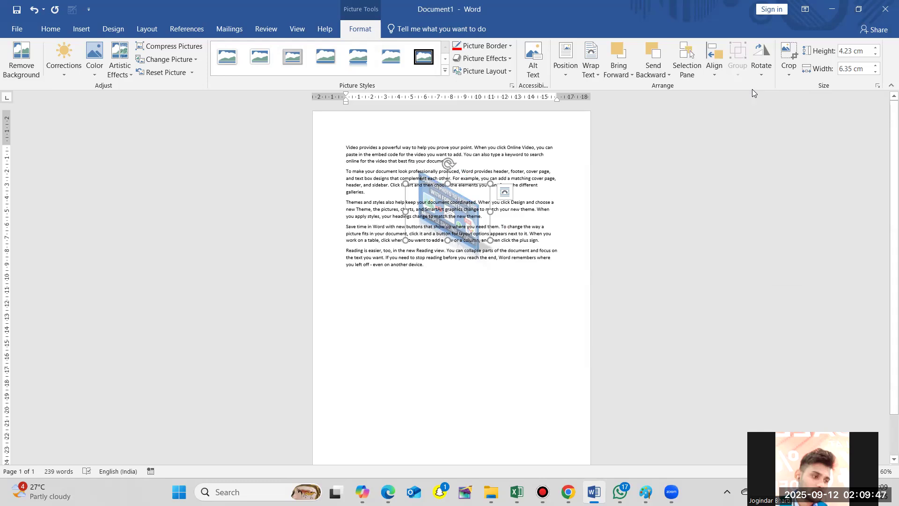
- Apply Align Middle and Align Bottom to the picture, and move it up to just below the last paragraph
left_click(713, 71)
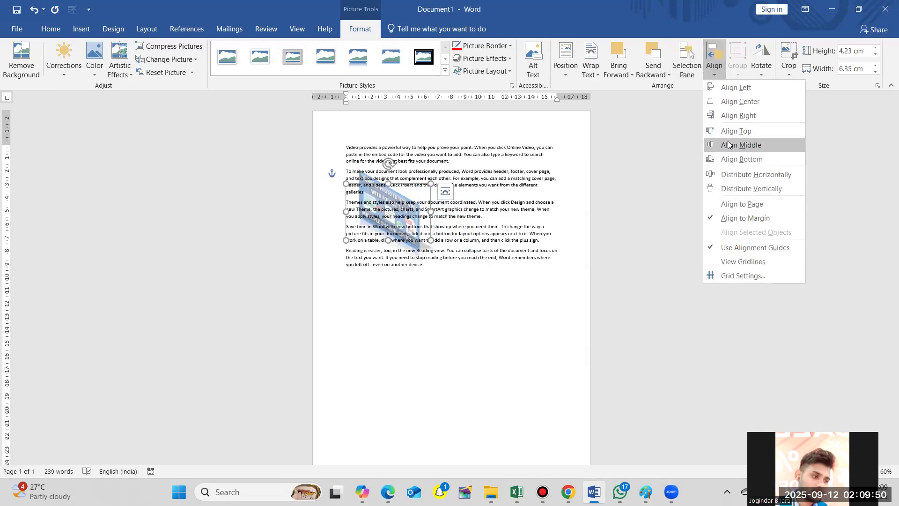
left_click(728, 144)
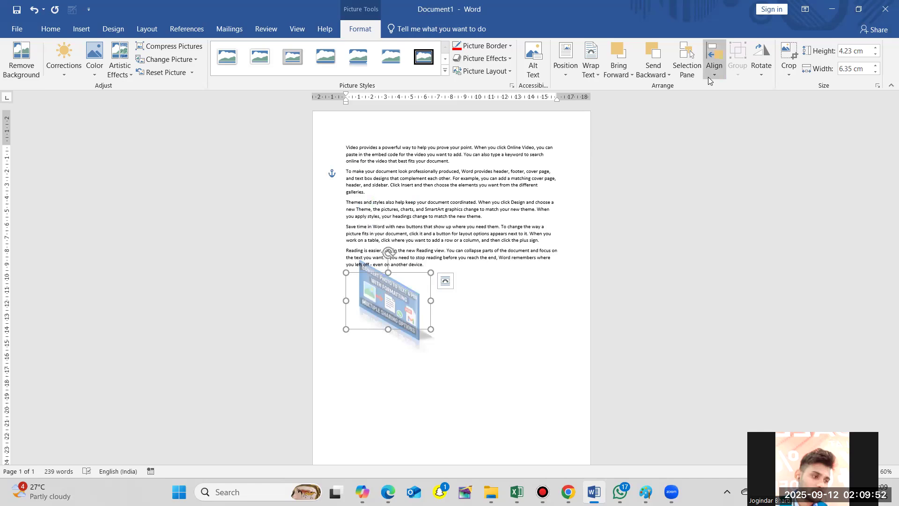
left_click(708, 77)
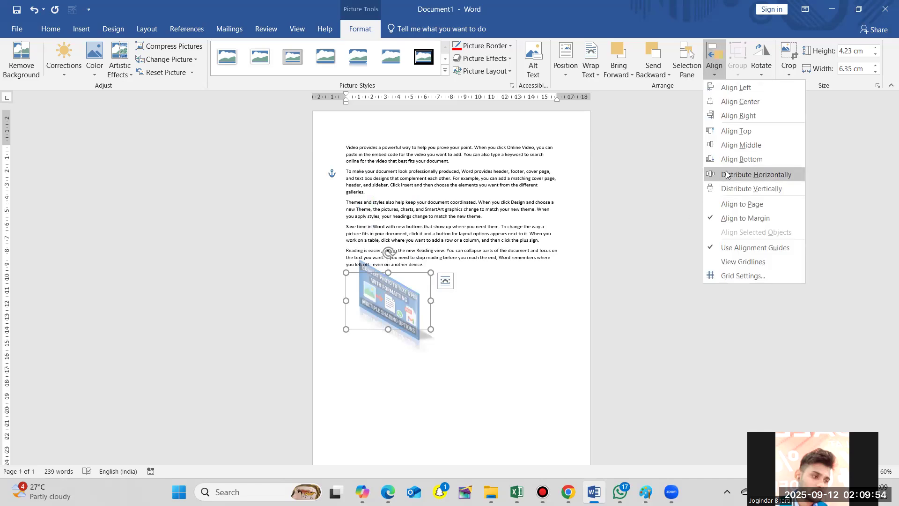
left_click(740, 160)
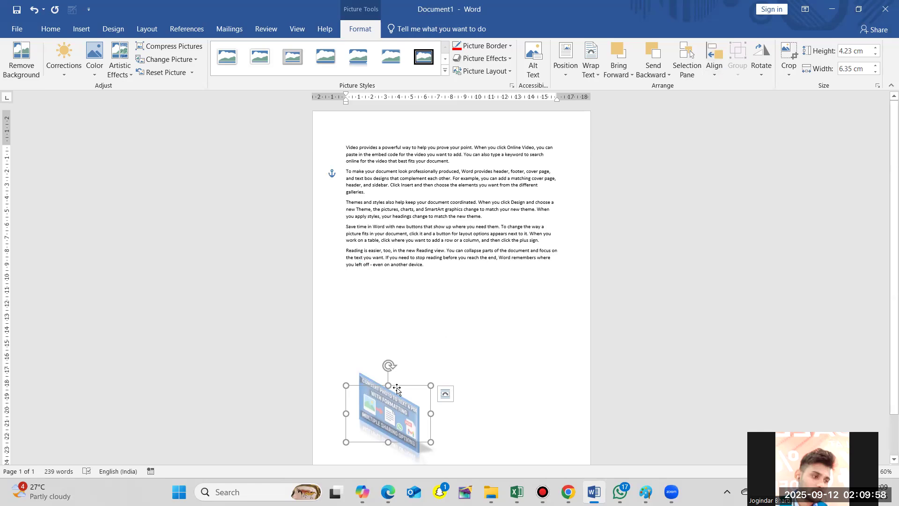
left_click_drag(396, 389, 396, 299)
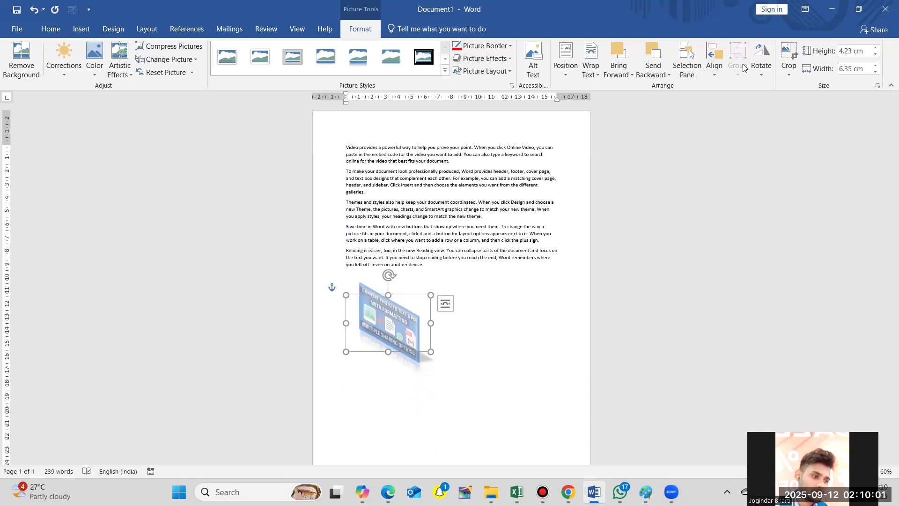
- Show the gridlines over the page and hide them again
left_click(714, 63)
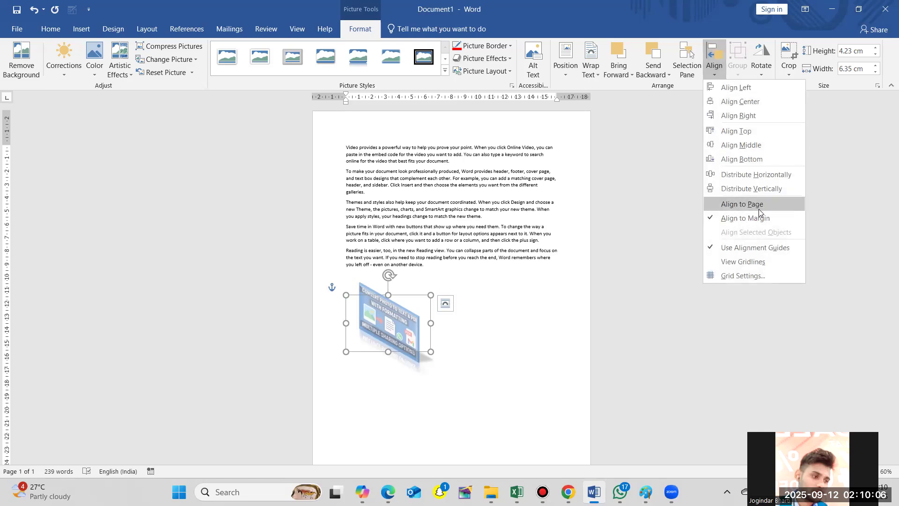
left_click(753, 262)
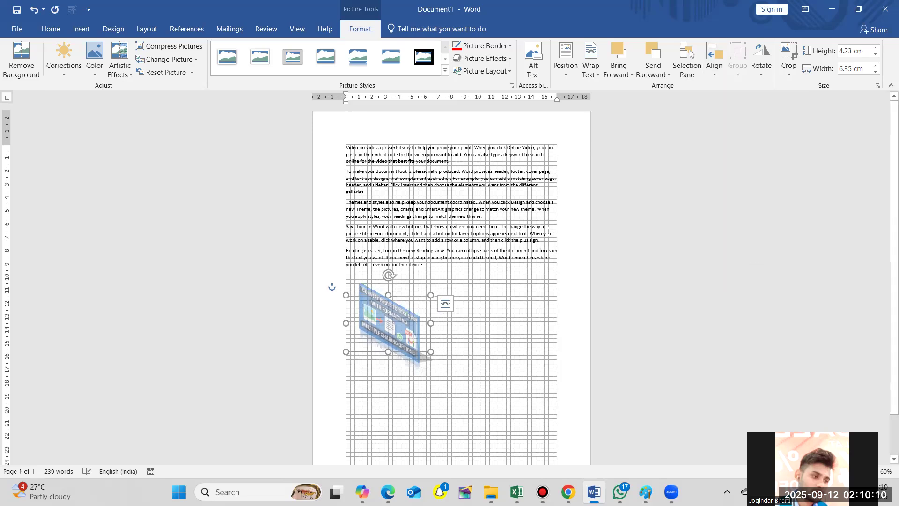
left_click(715, 60)
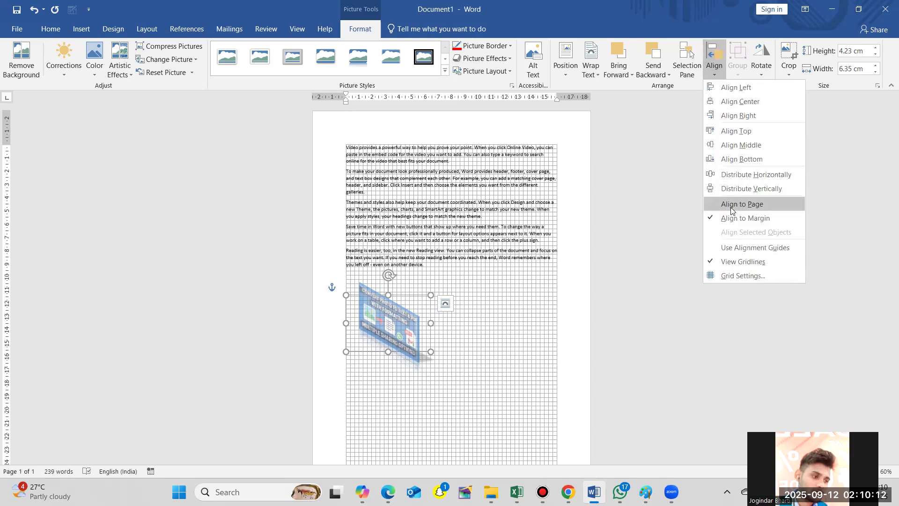
left_click(726, 261)
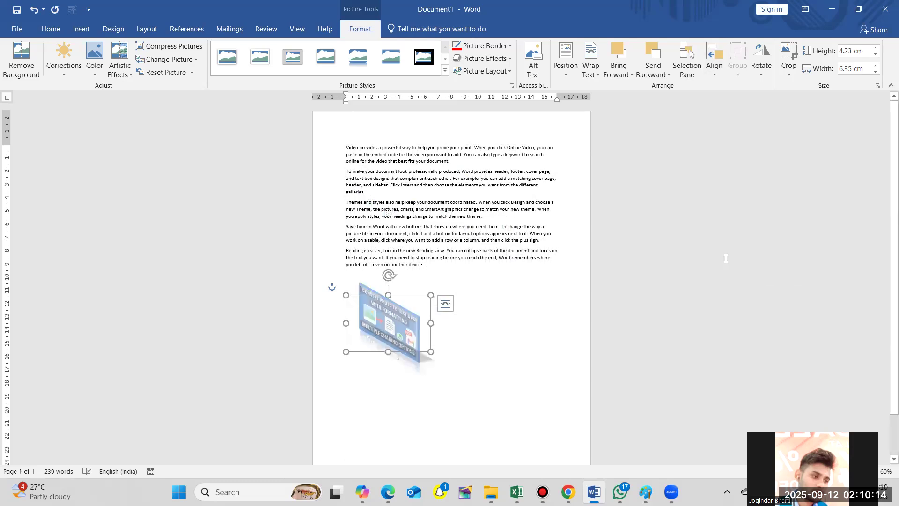
- Examine the picture's rotate and flip choices and its size and rotation settings, leaving them without applying changes
left_click(761, 75)
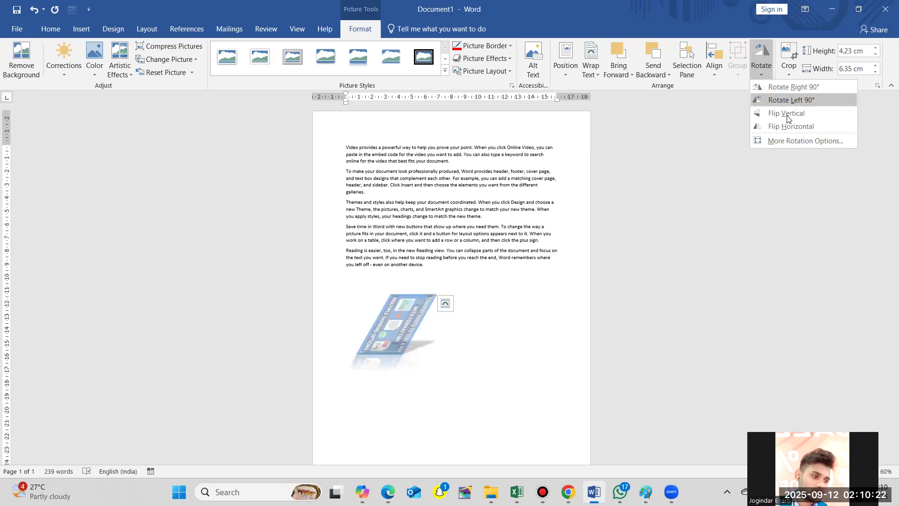
left_click(789, 143)
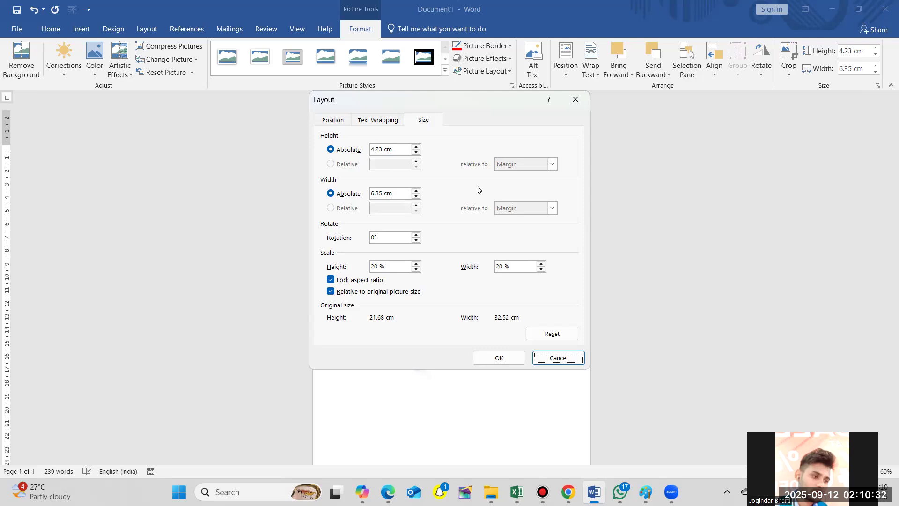
left_click(556, 358)
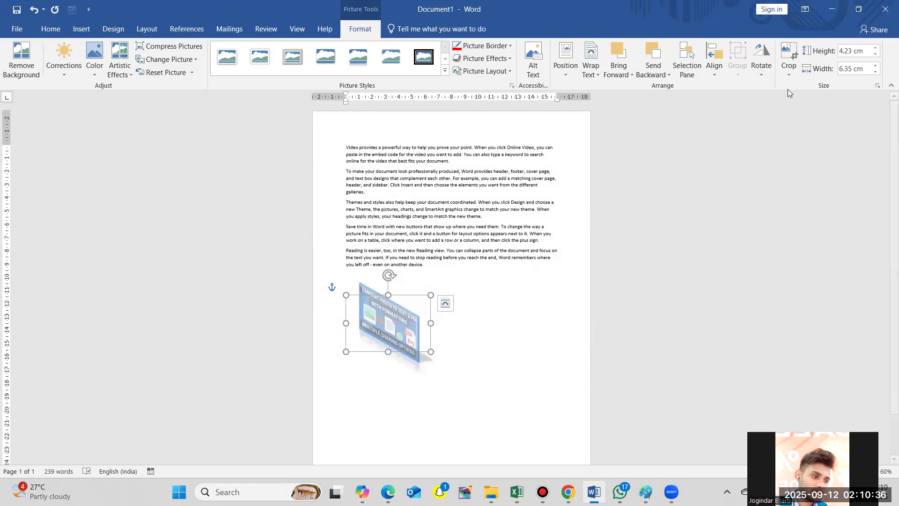
- Crop the picture inward from its upper-right corner to about 3.24 cm high and 5.79 cm wide
left_click(790, 74)
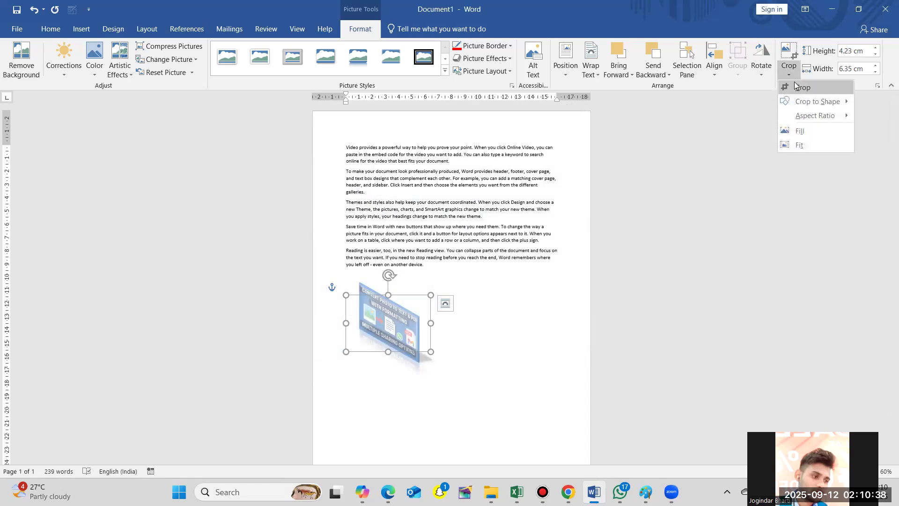
left_click(801, 88)
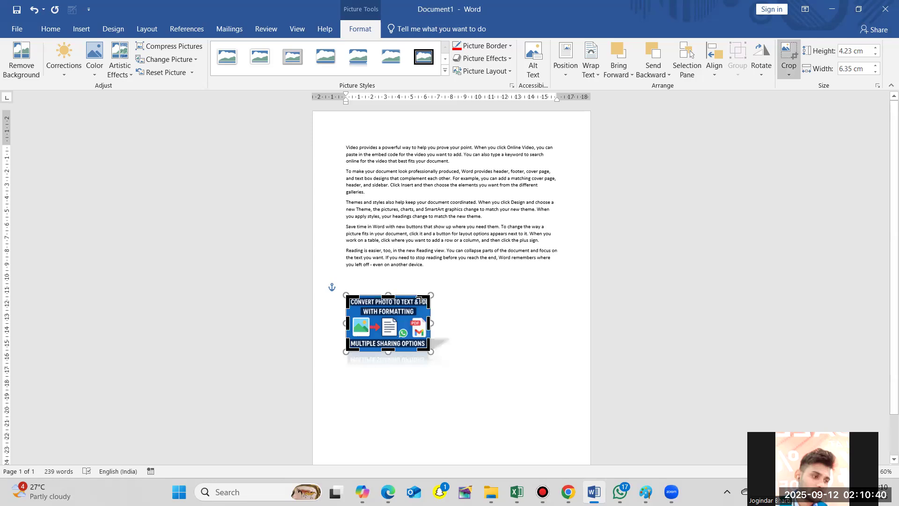
left_click_drag(428, 298, 423, 309)
left_click(459, 305)
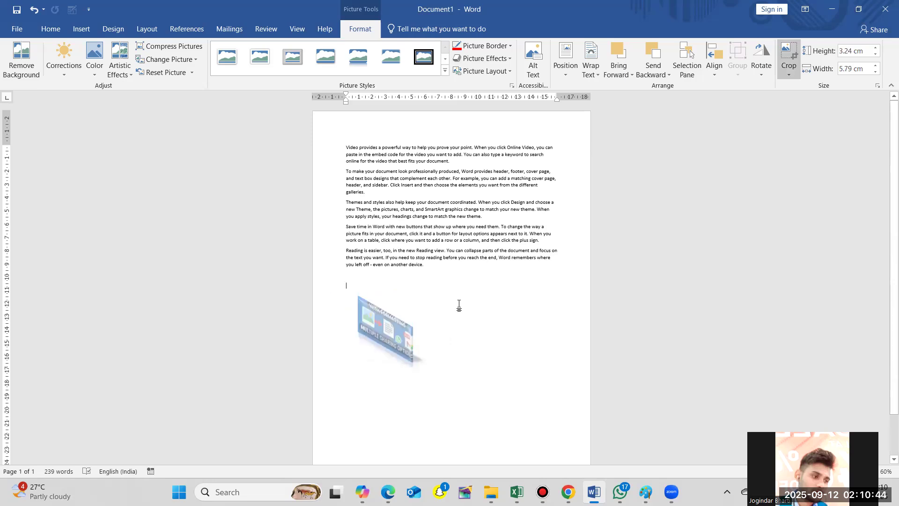
- Crop the picture to the rectangle with rounded same-side corners, and replace that with the Smiley Face shape
left_click(381, 333)
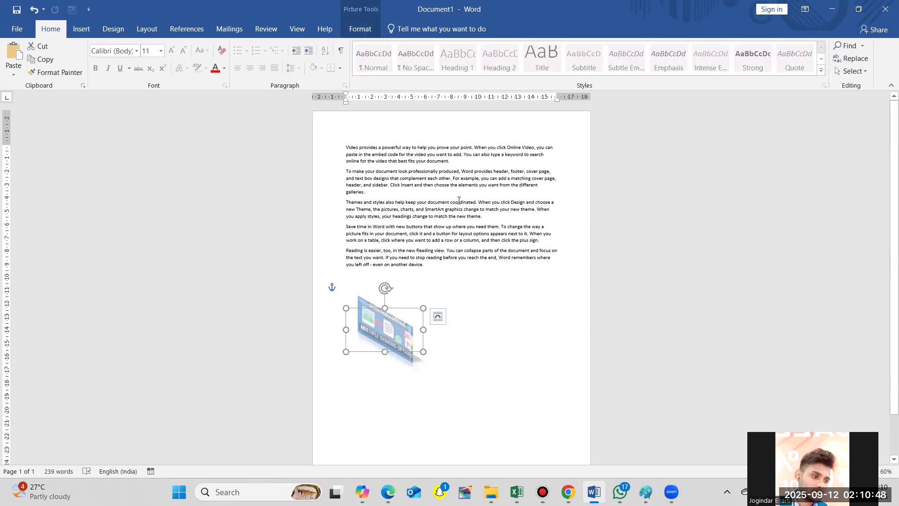
left_click(362, 30)
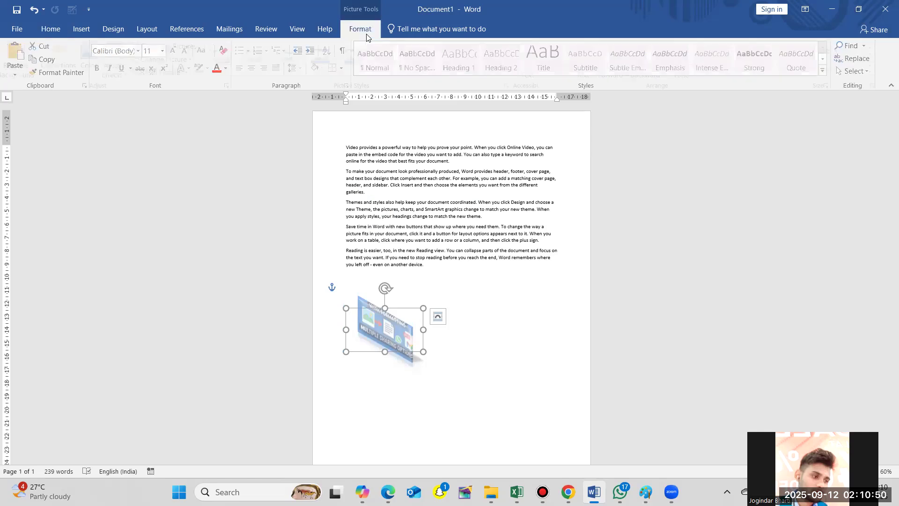
left_click(787, 80)
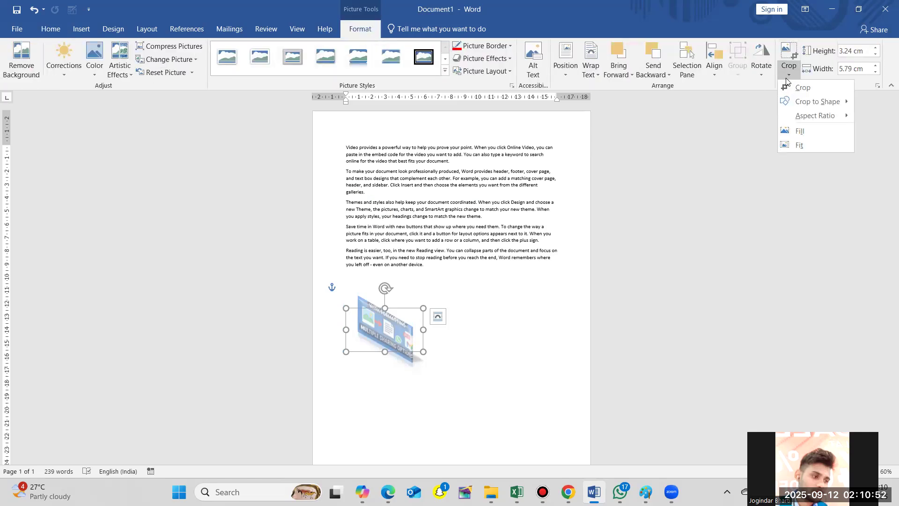
mouse_move(795, 103)
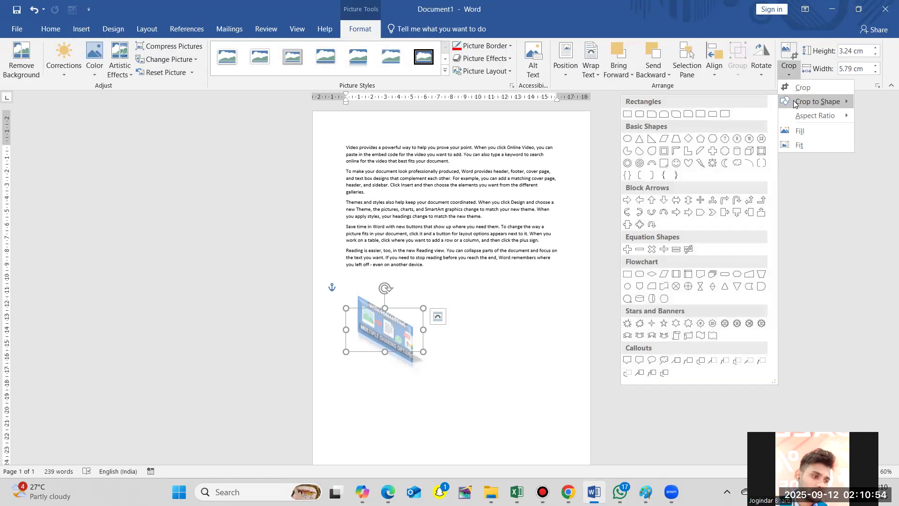
left_click(711, 116)
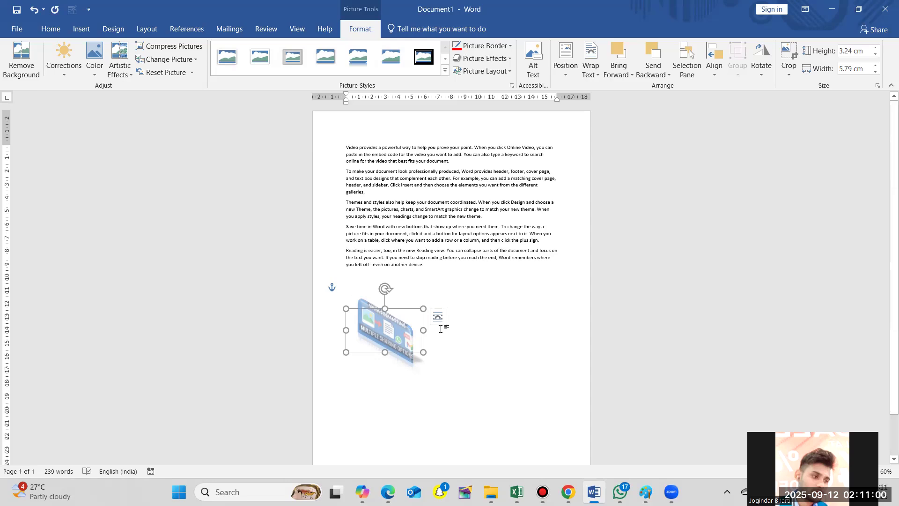
left_click(788, 71)
mouse_move(815, 101)
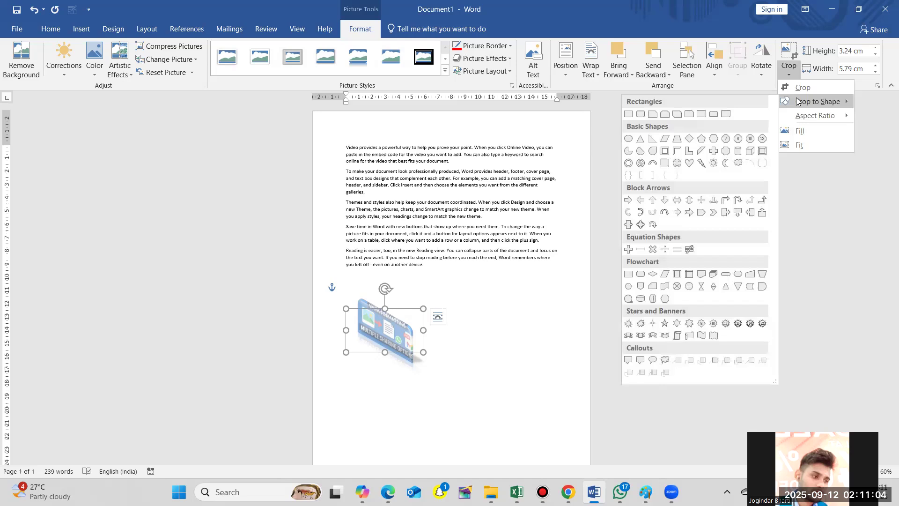
left_click(677, 165)
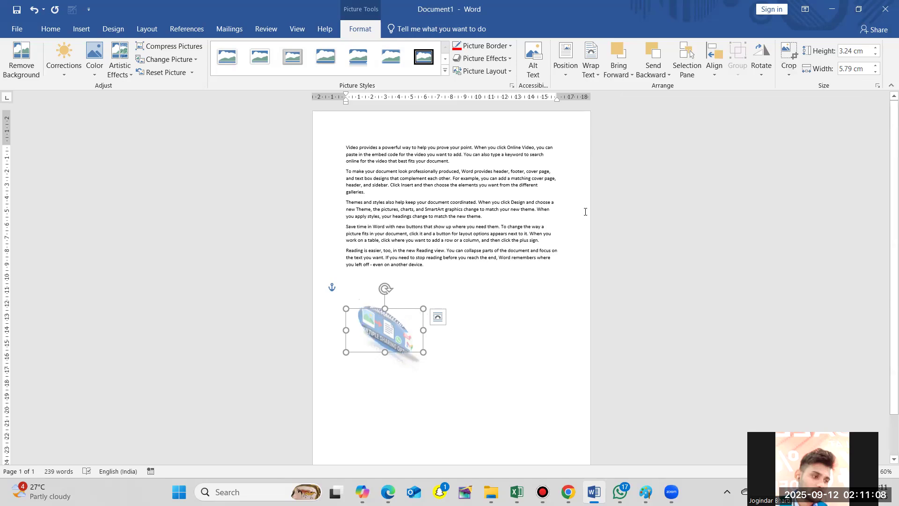
- Crop the picture to the 2:3 portrait aspect ratio and reselect it with its formatting tools open
left_click(789, 71)
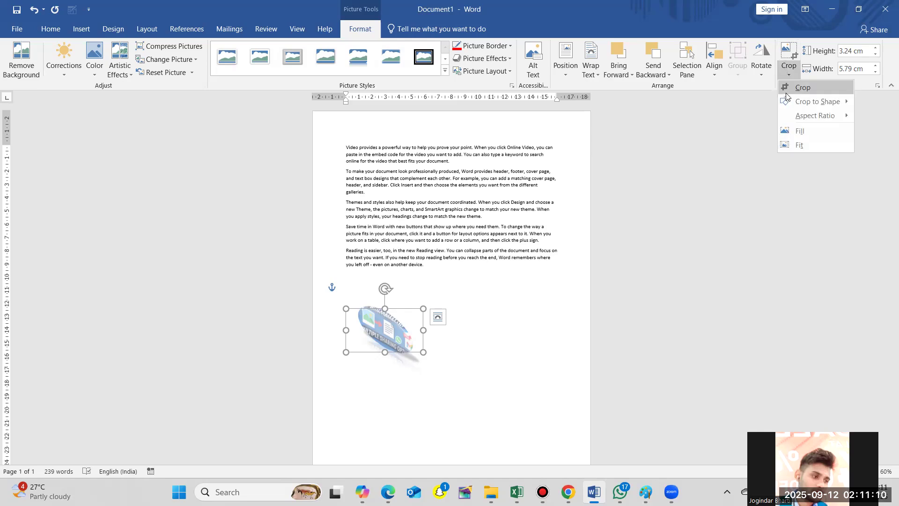
mouse_move(798, 115)
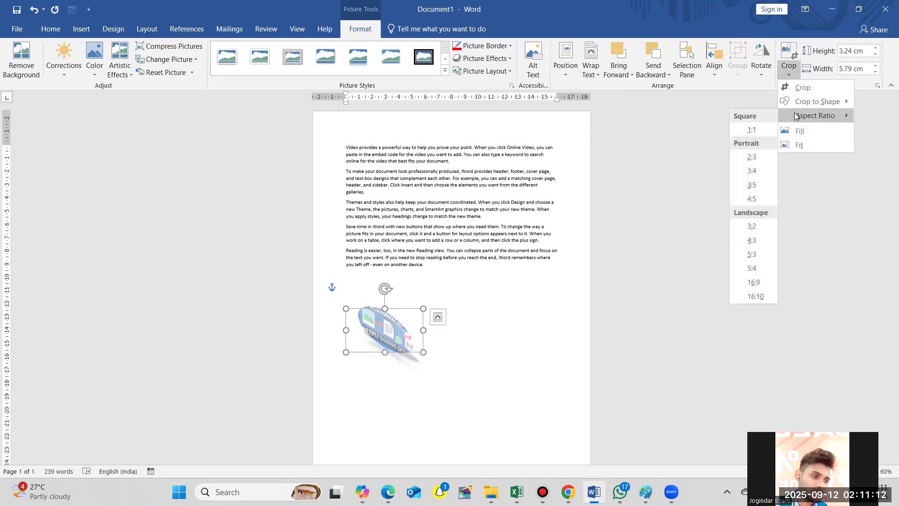
left_click(752, 161)
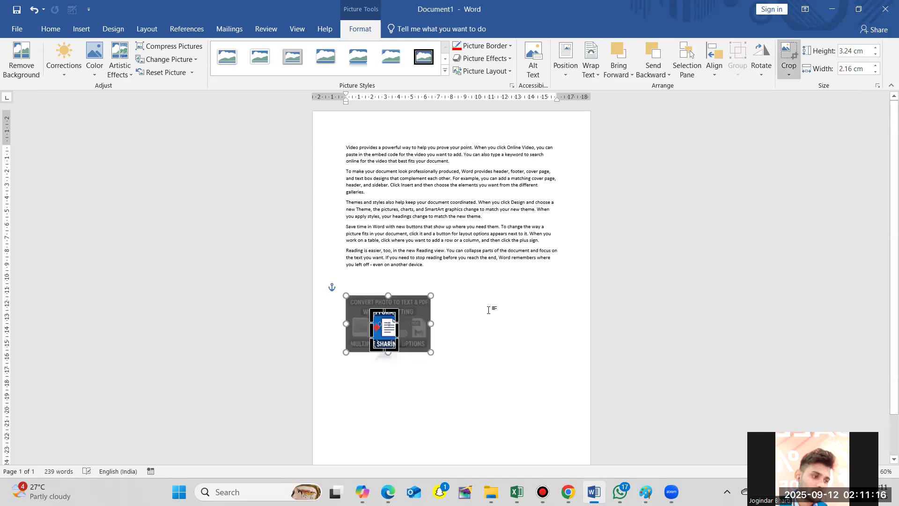
left_click(482, 334)
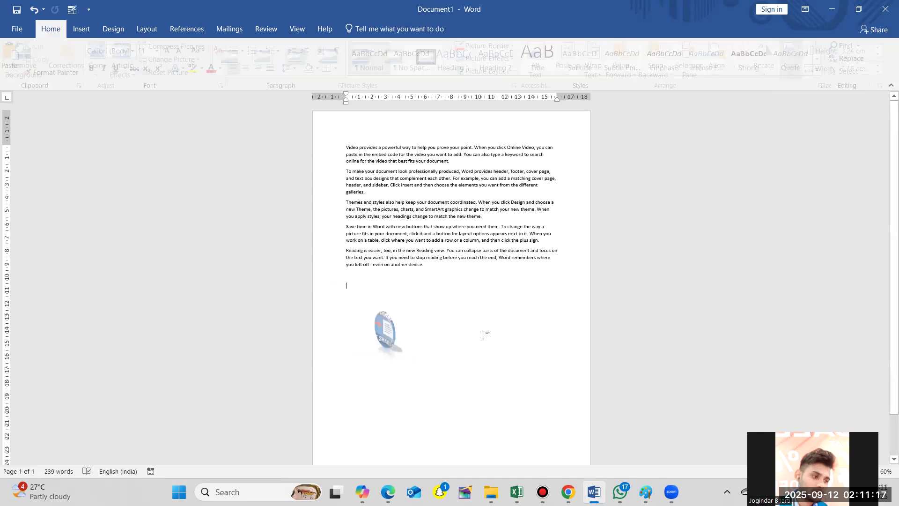
left_click(386, 334)
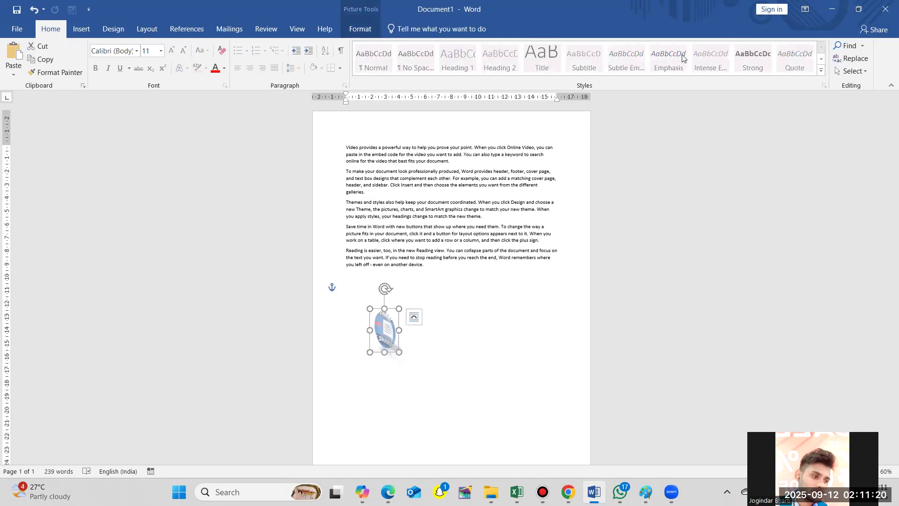
left_click(368, 34)
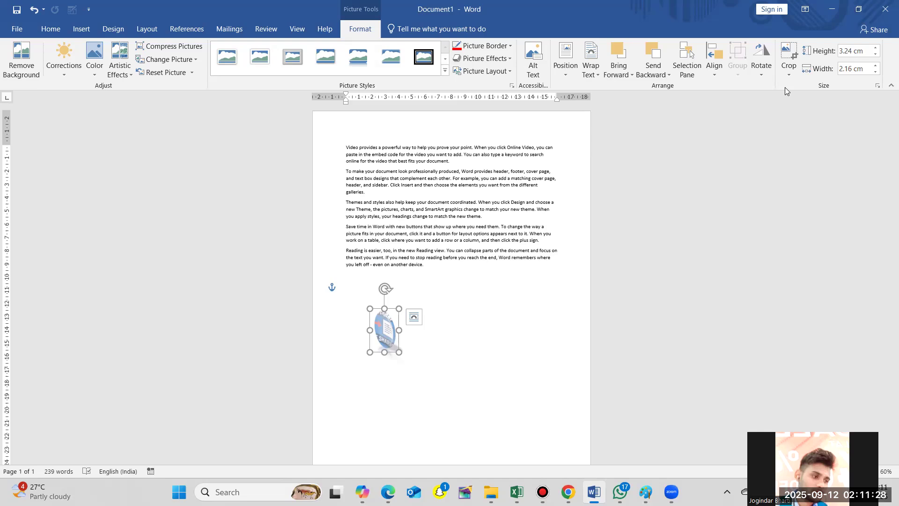
- Apply the Fill crop option so the picture fills its whole picture area
left_click(791, 76)
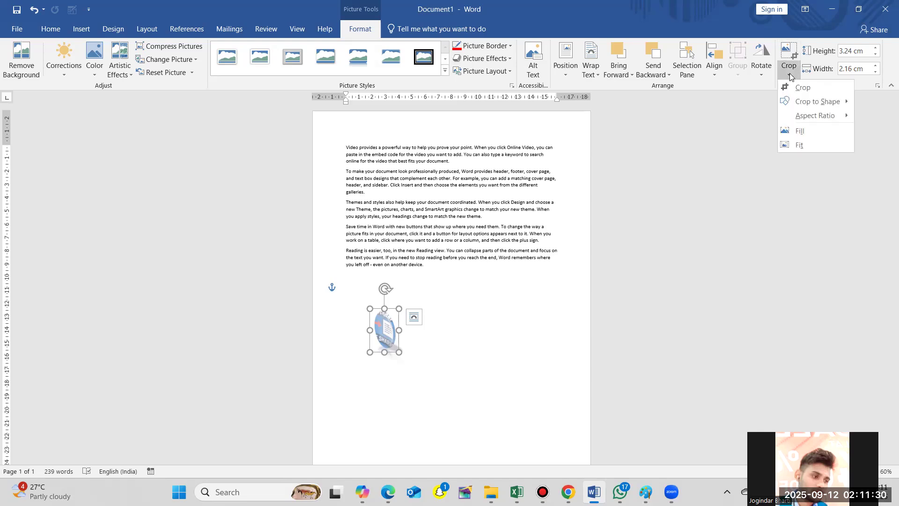
left_click(795, 132)
left_click(793, 130)
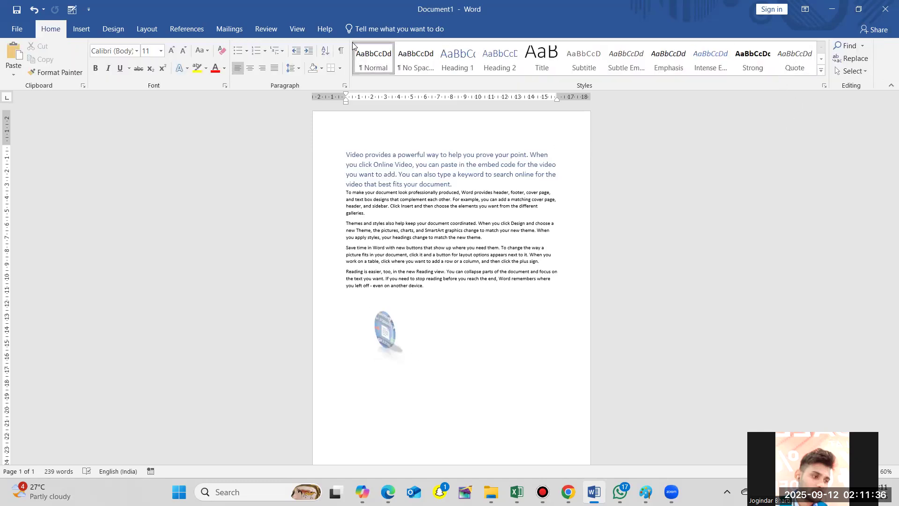
- Reselect the picture and apply the Fit crop option so the entire image displays inside the picture area
left_click(386, 329)
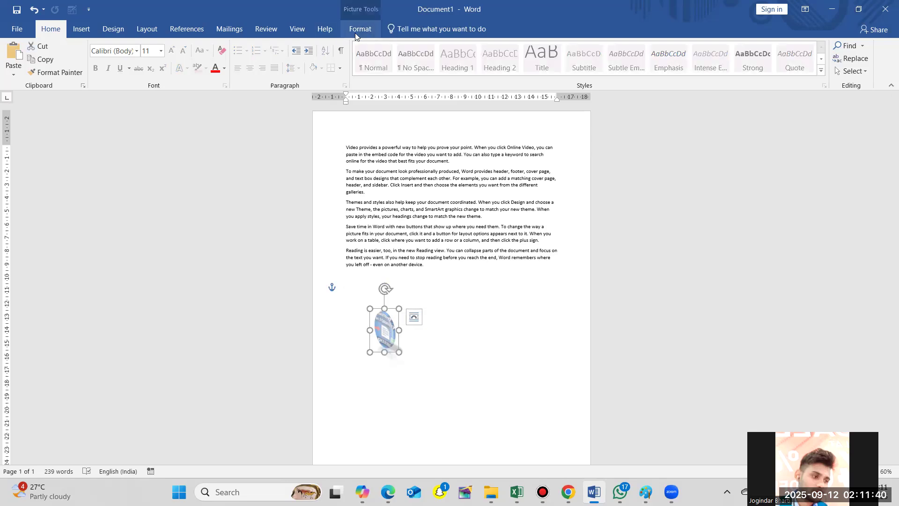
left_click(355, 32)
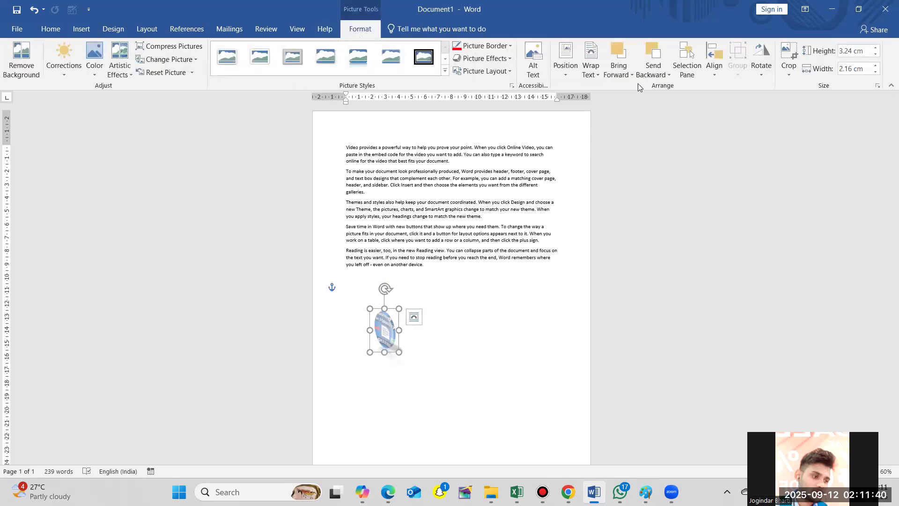
left_click(791, 75)
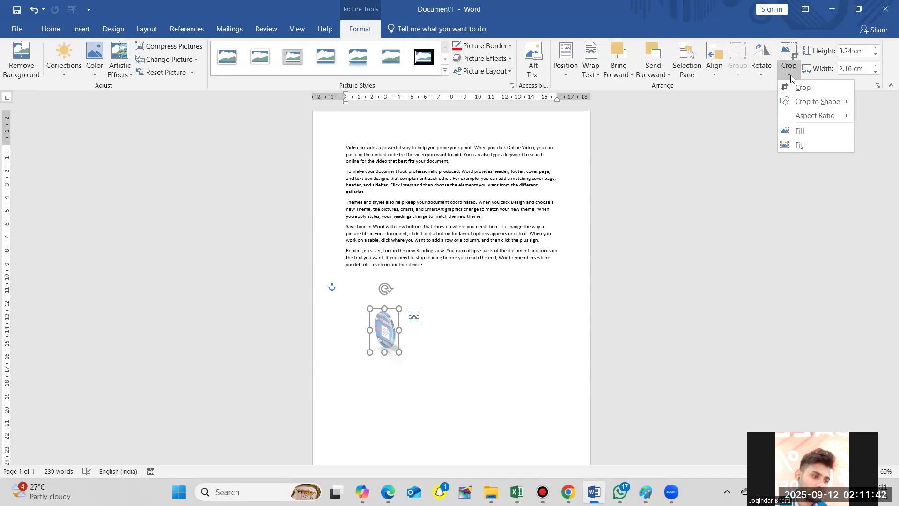
left_click(787, 147)
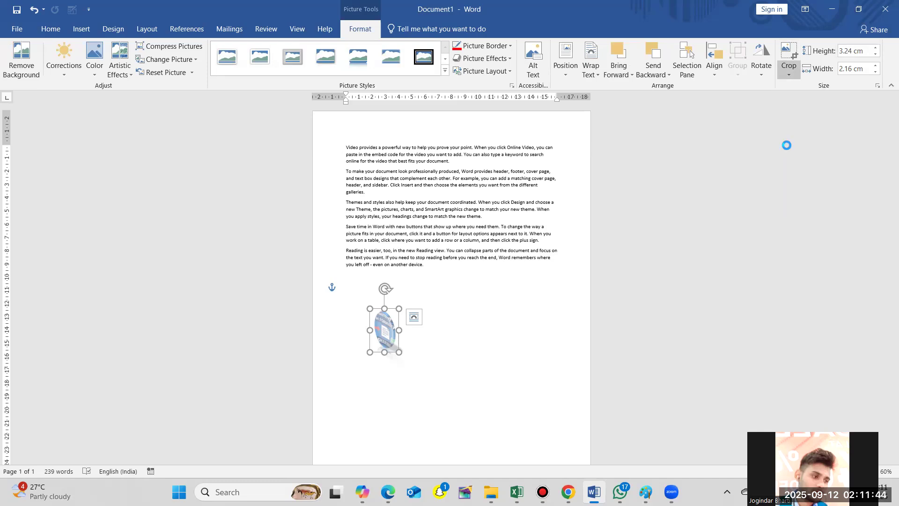
left_click(511, 338)
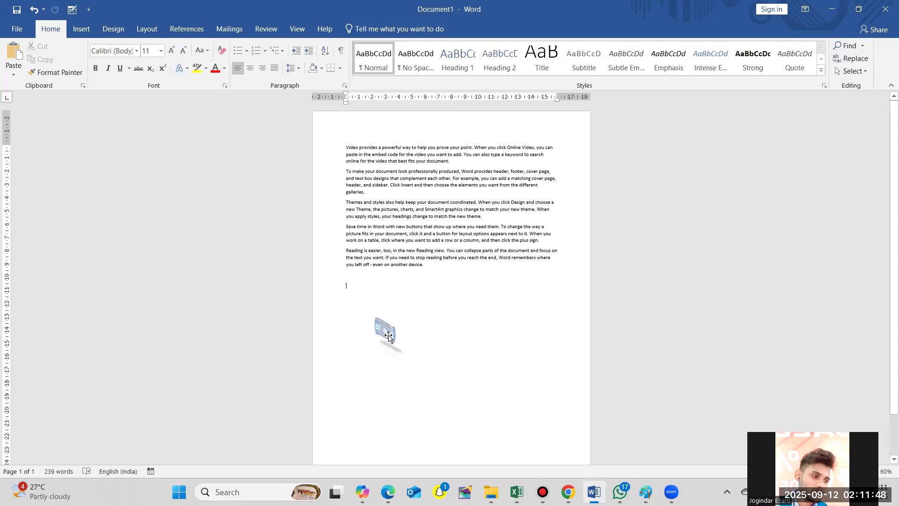
- Stretch the picture horizontally to about 10.09 cm wide and bring up its formatting tools
left_click(388, 336)
left_click_drag(399, 331, 476, 328)
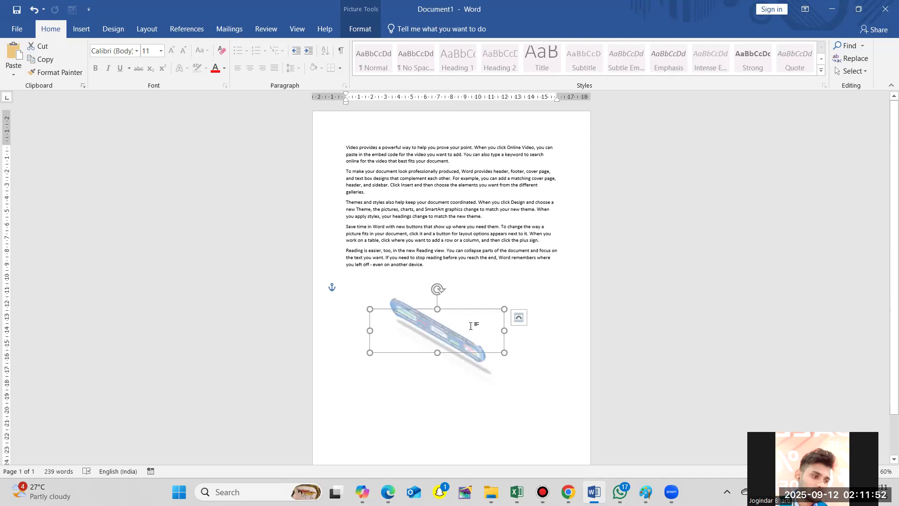
left_click(360, 28)
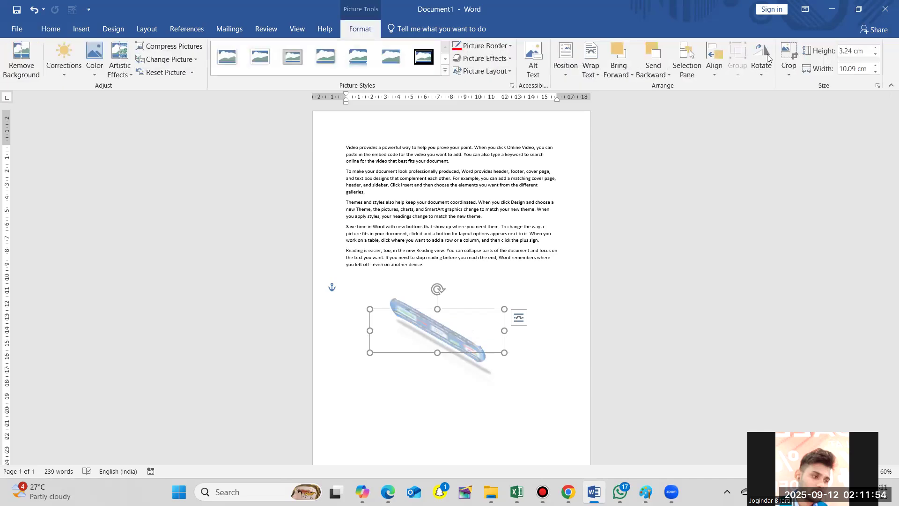
- Raise the picture's height in increments to 4.6 cm, and undo most of the increase
left_click(876, 48)
left_click(876, 48)
left_click(876, 48)
left_click(875, 49)
left_click(876, 49)
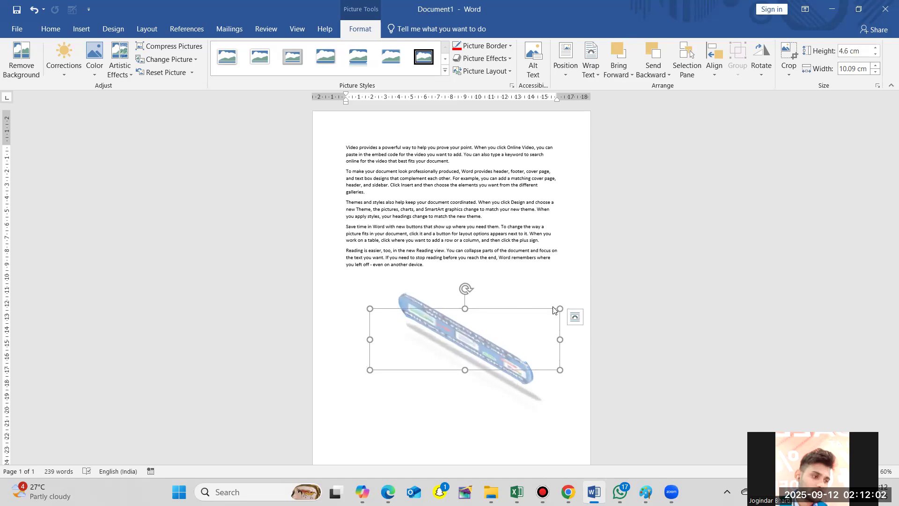
key("ctrl+z")
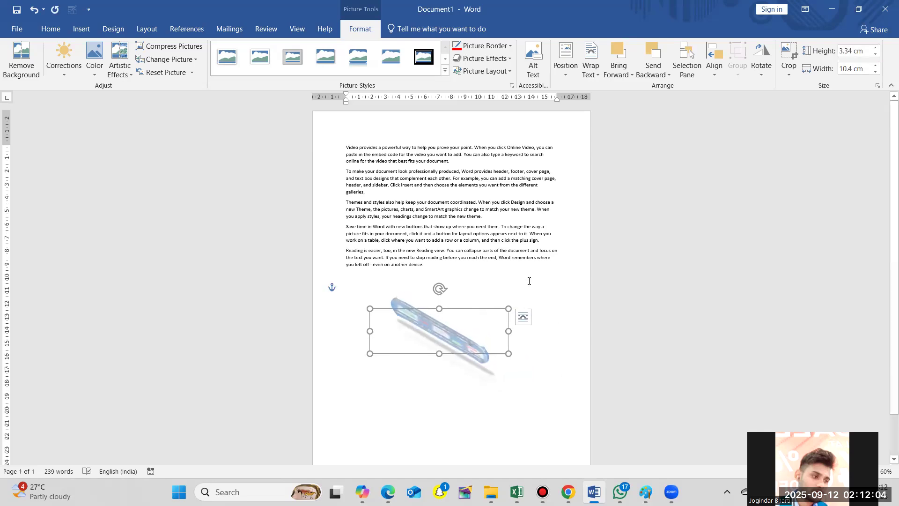
- Enlarge the picture below the paragraphs to about 6.2 cm high and 19.29 cm wide, and deselect it
left_click(530, 281)
left_click(471, 343)
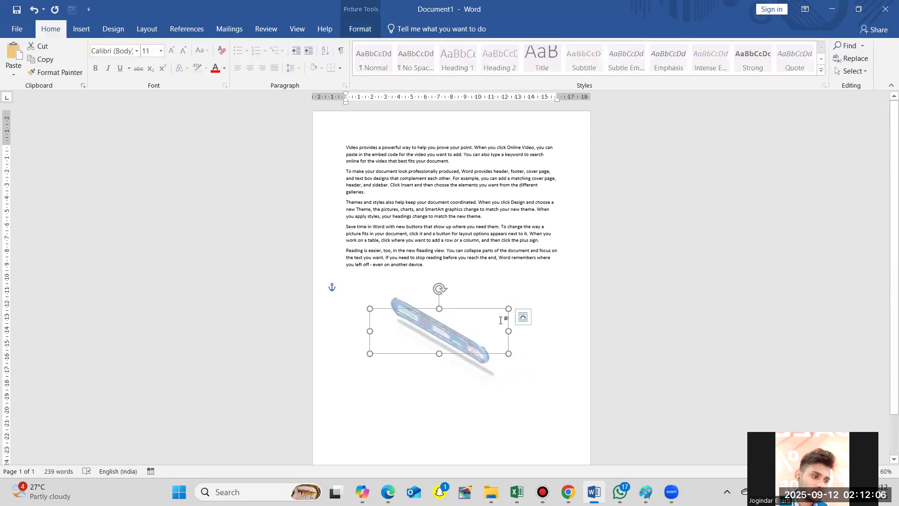
left_click_drag(508, 309, 534, 271)
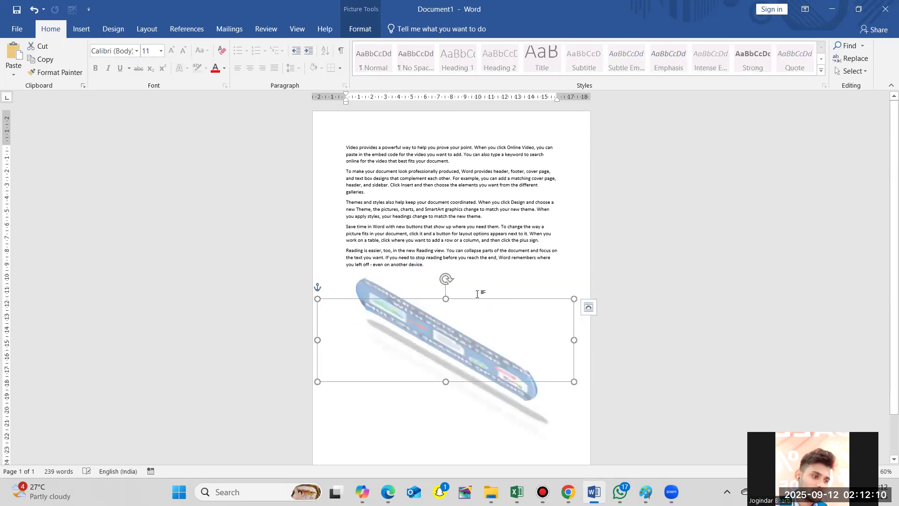
left_click(355, 23)
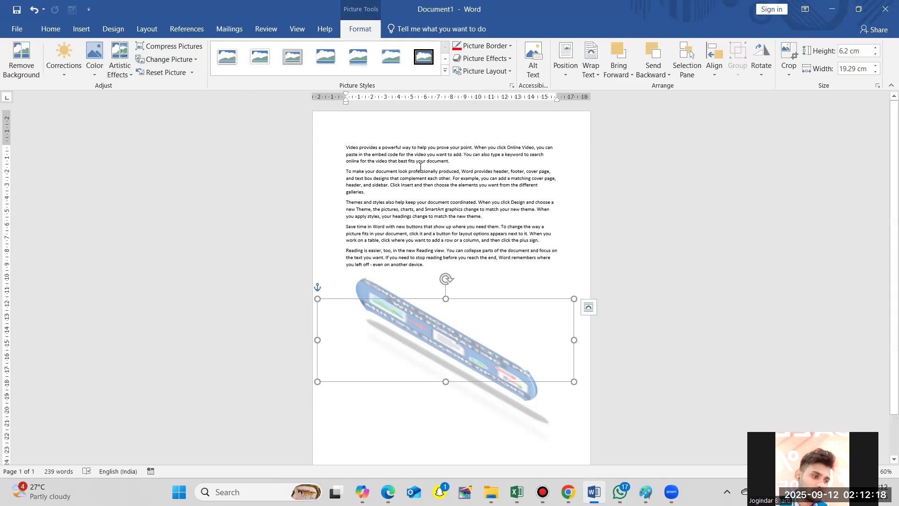
left_click(527, 266)
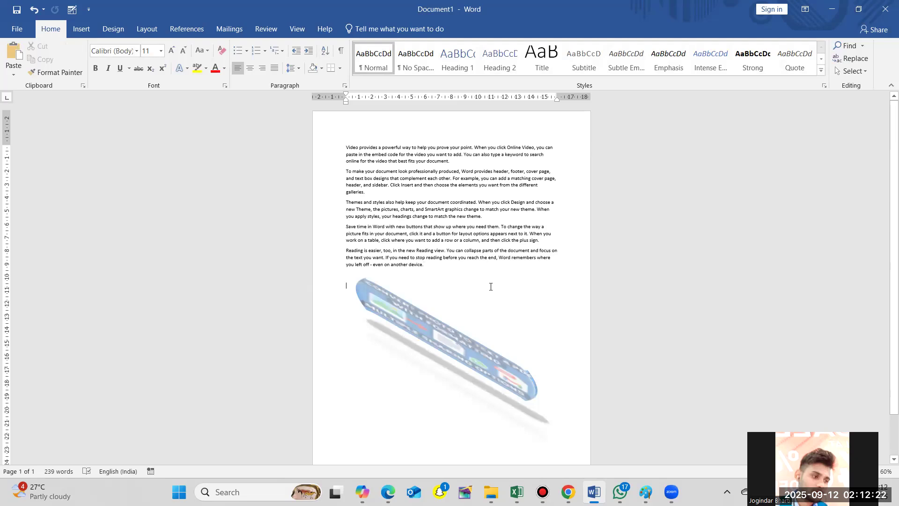
- Undo the picture's resizing, cropping and repositioning until it is uncropped and back among the text paragraphs
key("ctrl+z")
key("ctrl+z")
key("ctrl+z")
key("ctrl+z")
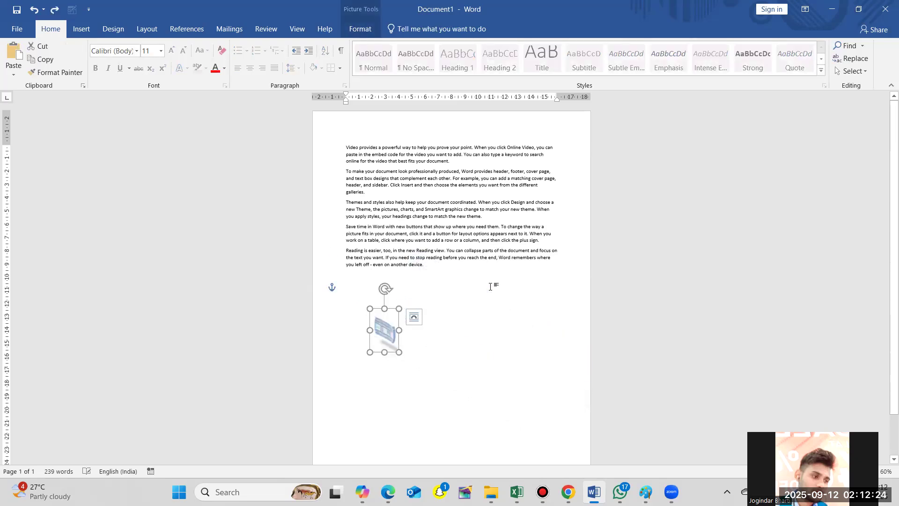
key("ctrl+z")
key("ctrl+z")
key("ctrl+z")
key("ctrl+z")
key("ctrl+z")
key("ctrl+z")
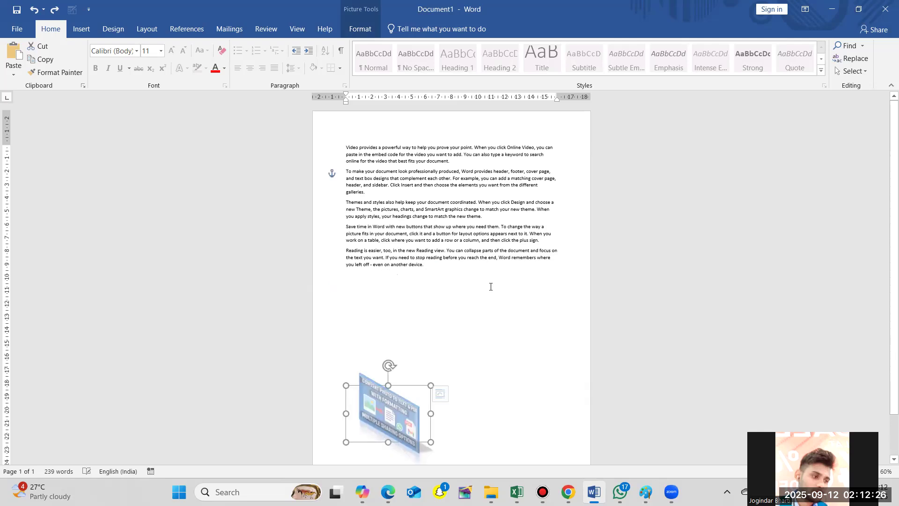
key("ctrl+z")
key("ctrl+z")
key("ctrl+z")
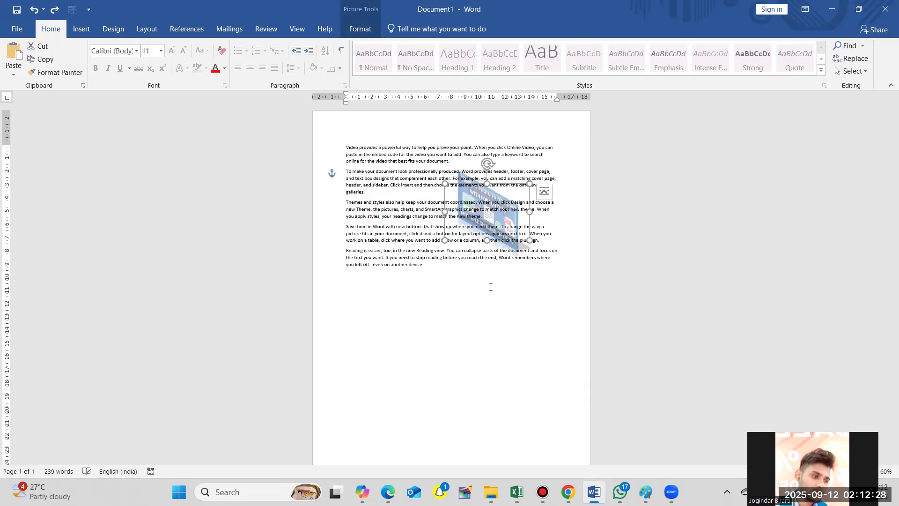
key("ctrl+z")
key("ctrl+y")
- Insert the laptop with shopping-cart boxes picture from the online Apple category, and move it slightly down over the paragraphs
left_click(81, 31)
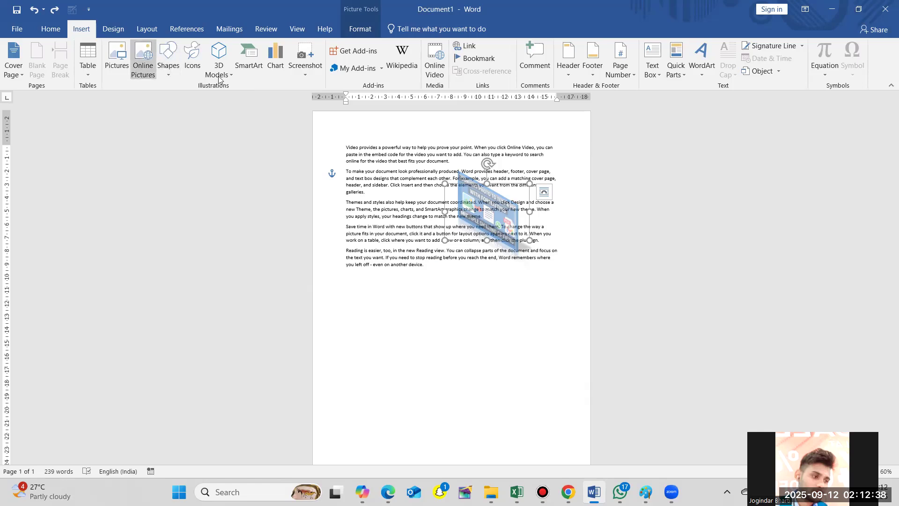
left_click(145, 68)
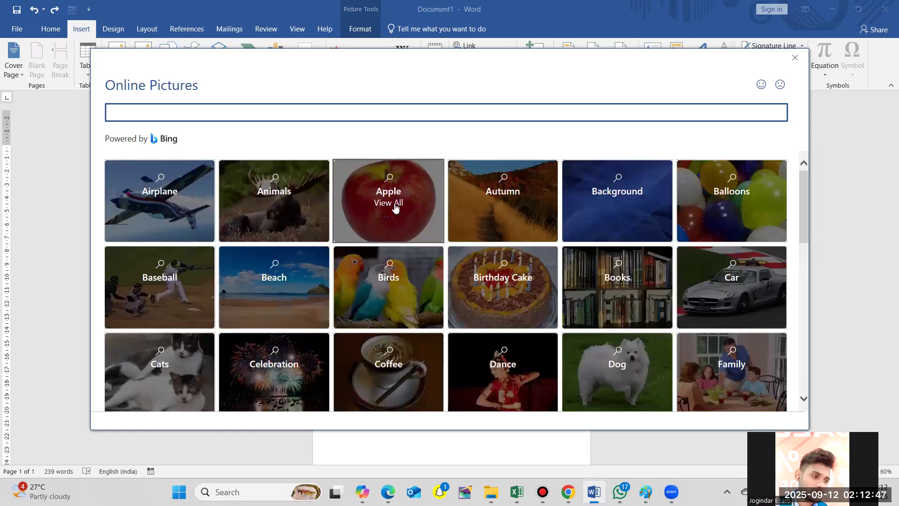
left_click(395, 206)
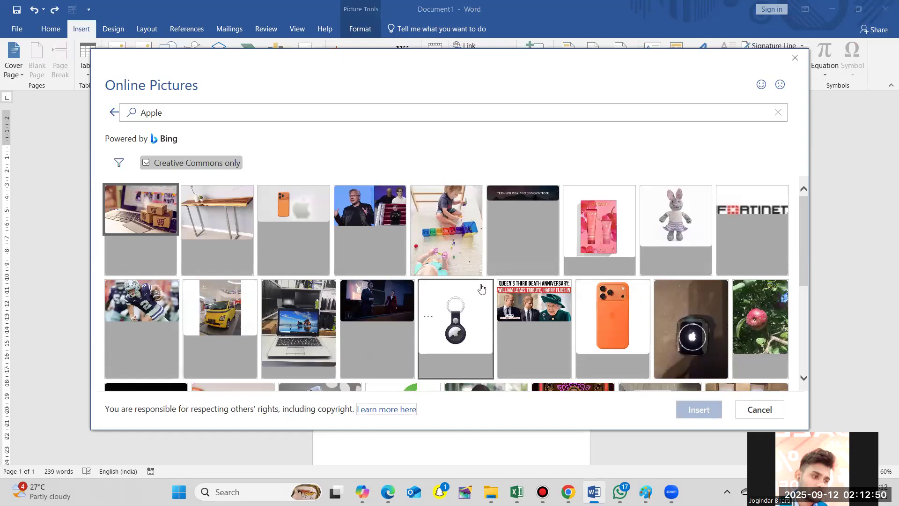
left_click(145, 198)
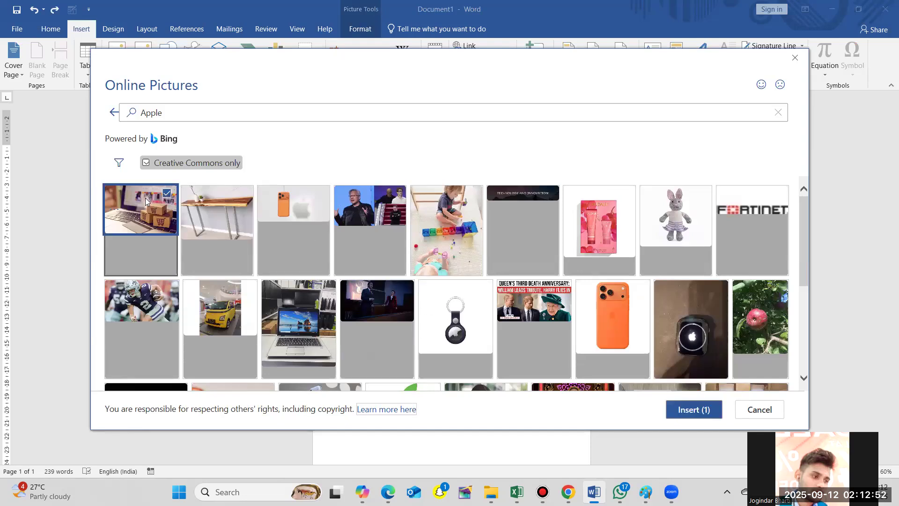
double_click(145, 198)
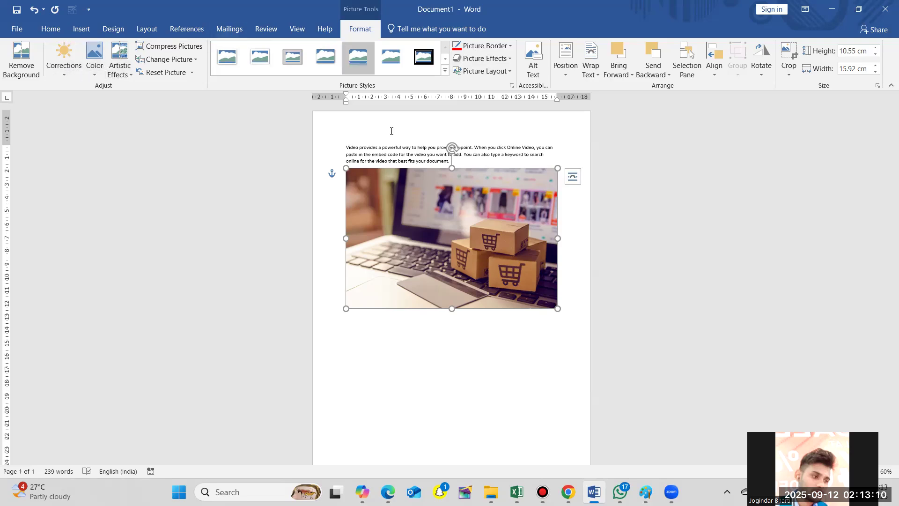
left_click_drag(437, 230, 445, 251)
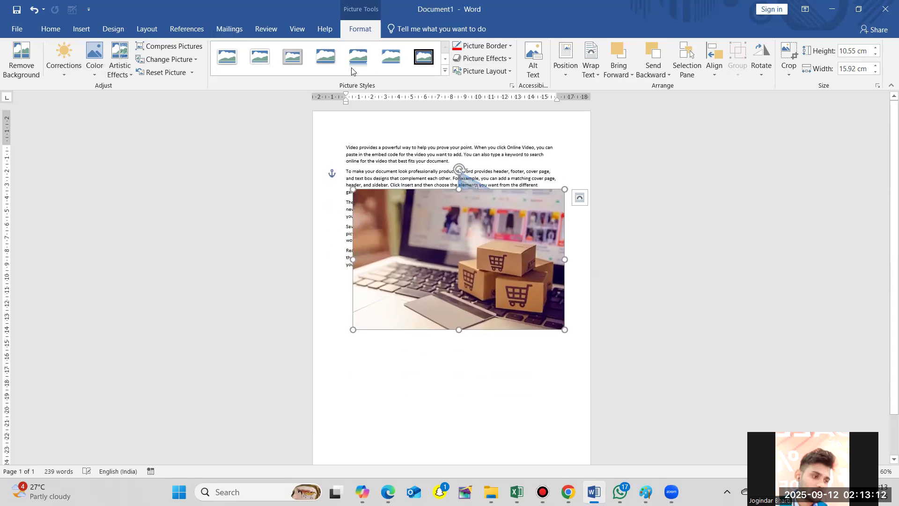
- Draw a rectangle shape about 3.14 cm high and 12.24 cm wide below the laptop picture
left_click(80, 29)
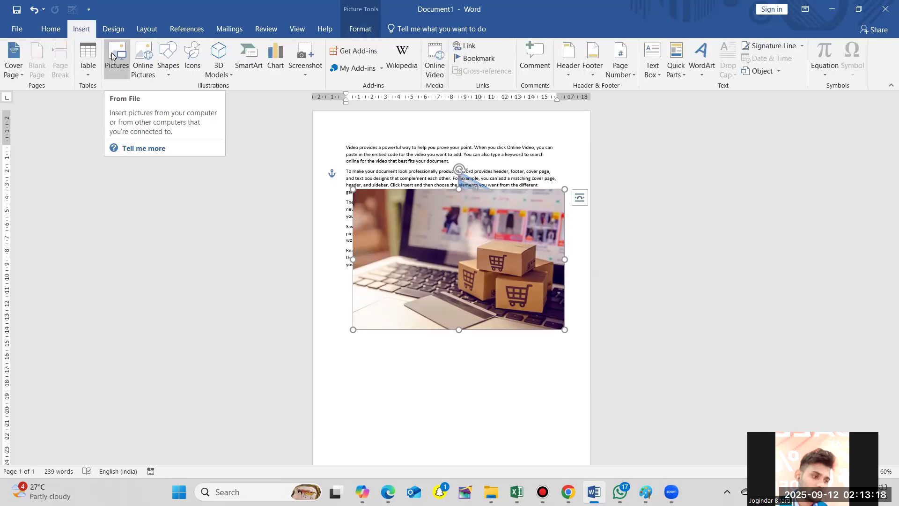
left_click(170, 73)
left_click(200, 99)
mouse_move(344, 350)
left_mouse_down()
mouse_move(458, 368)
mouse_move(507, 391)
left_mouse_up()
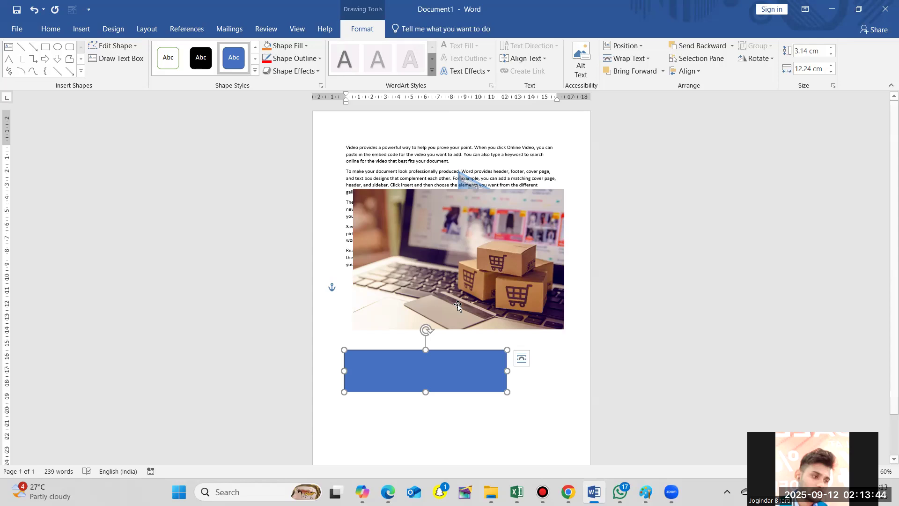
- Bring up the shape formatting tools for the blue rectangle
left_click(81, 30)
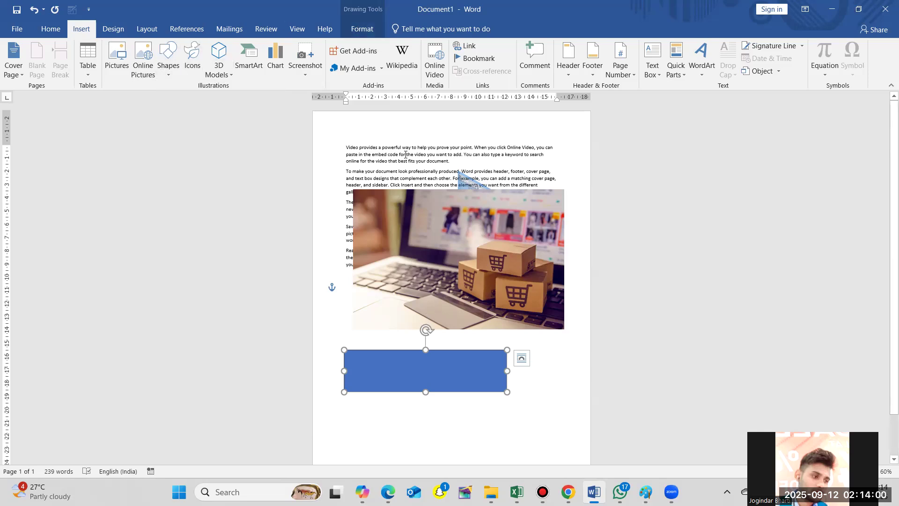
left_click(366, 30)
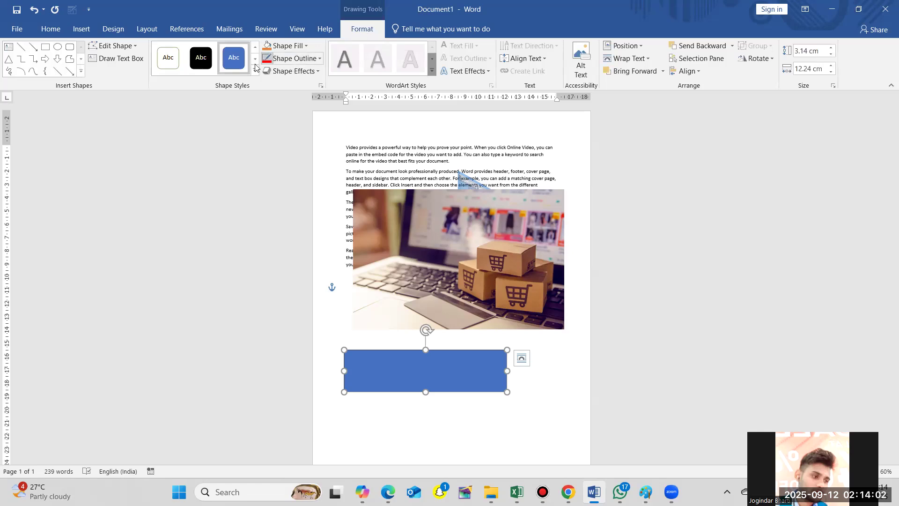